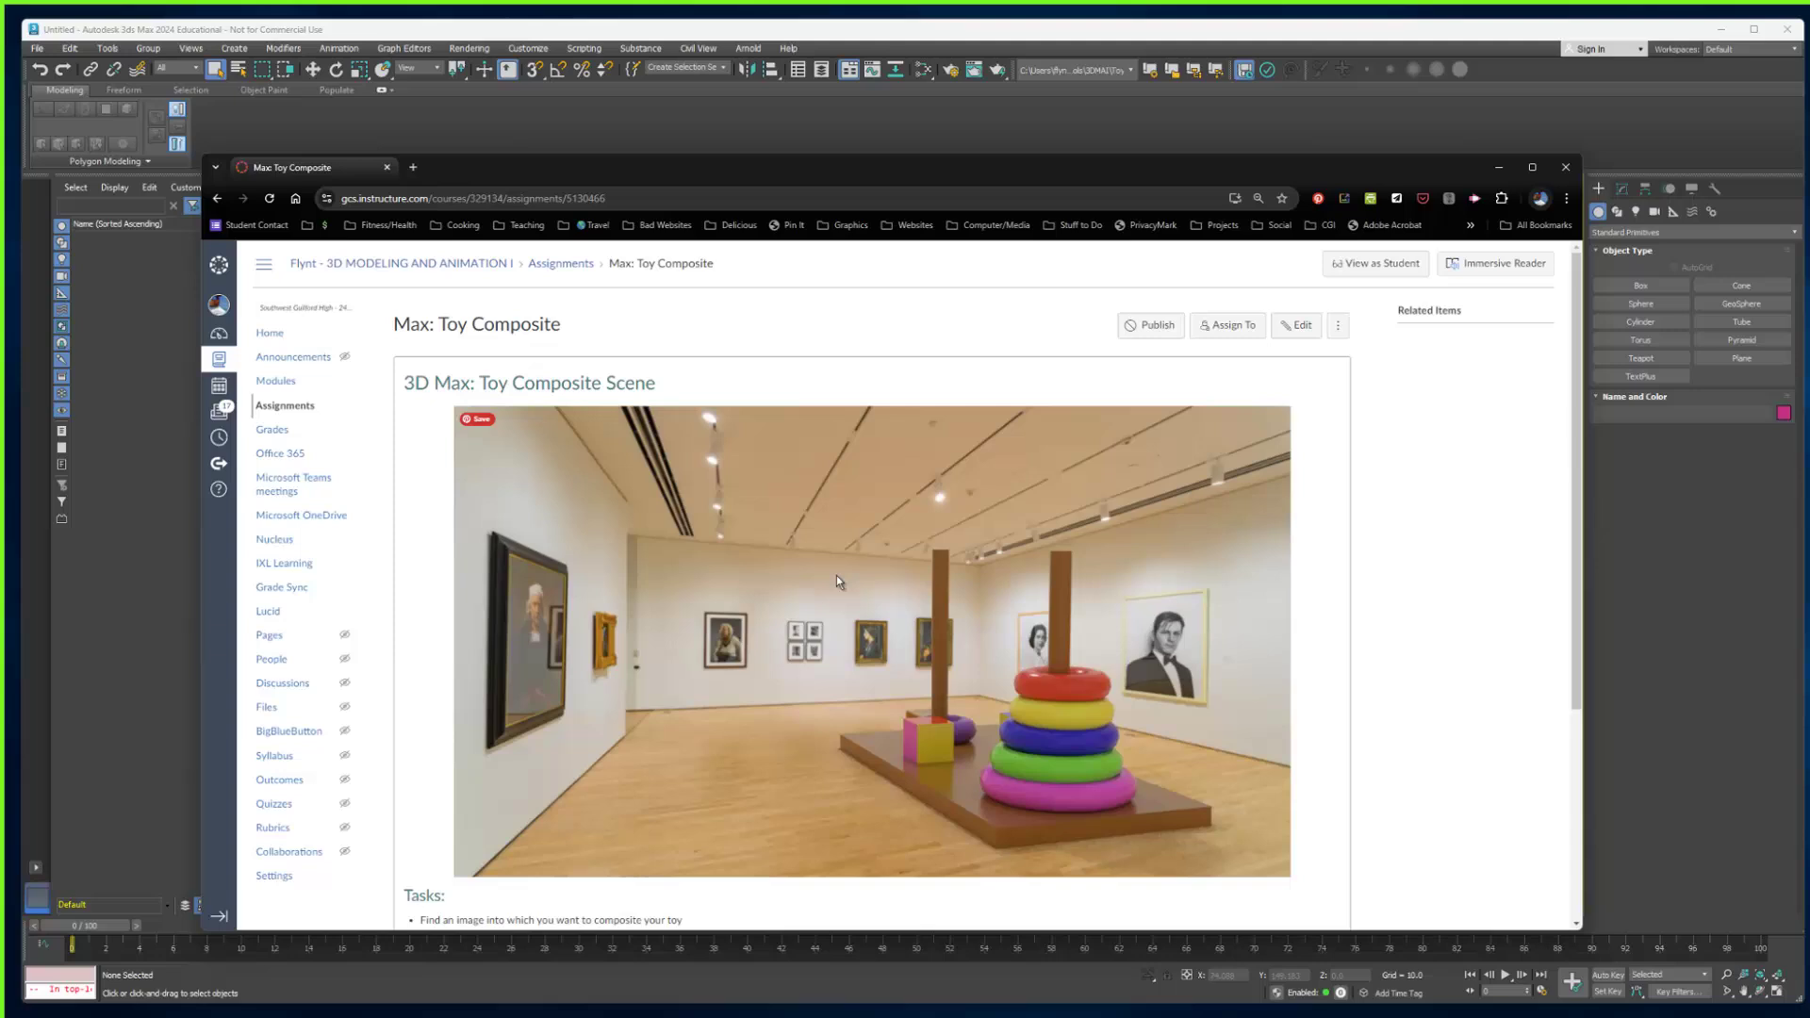
Switch to 3ds Max and create a default project in a new folder named Toy01 inside the 3DMAI folder.
key(alt+Tab)
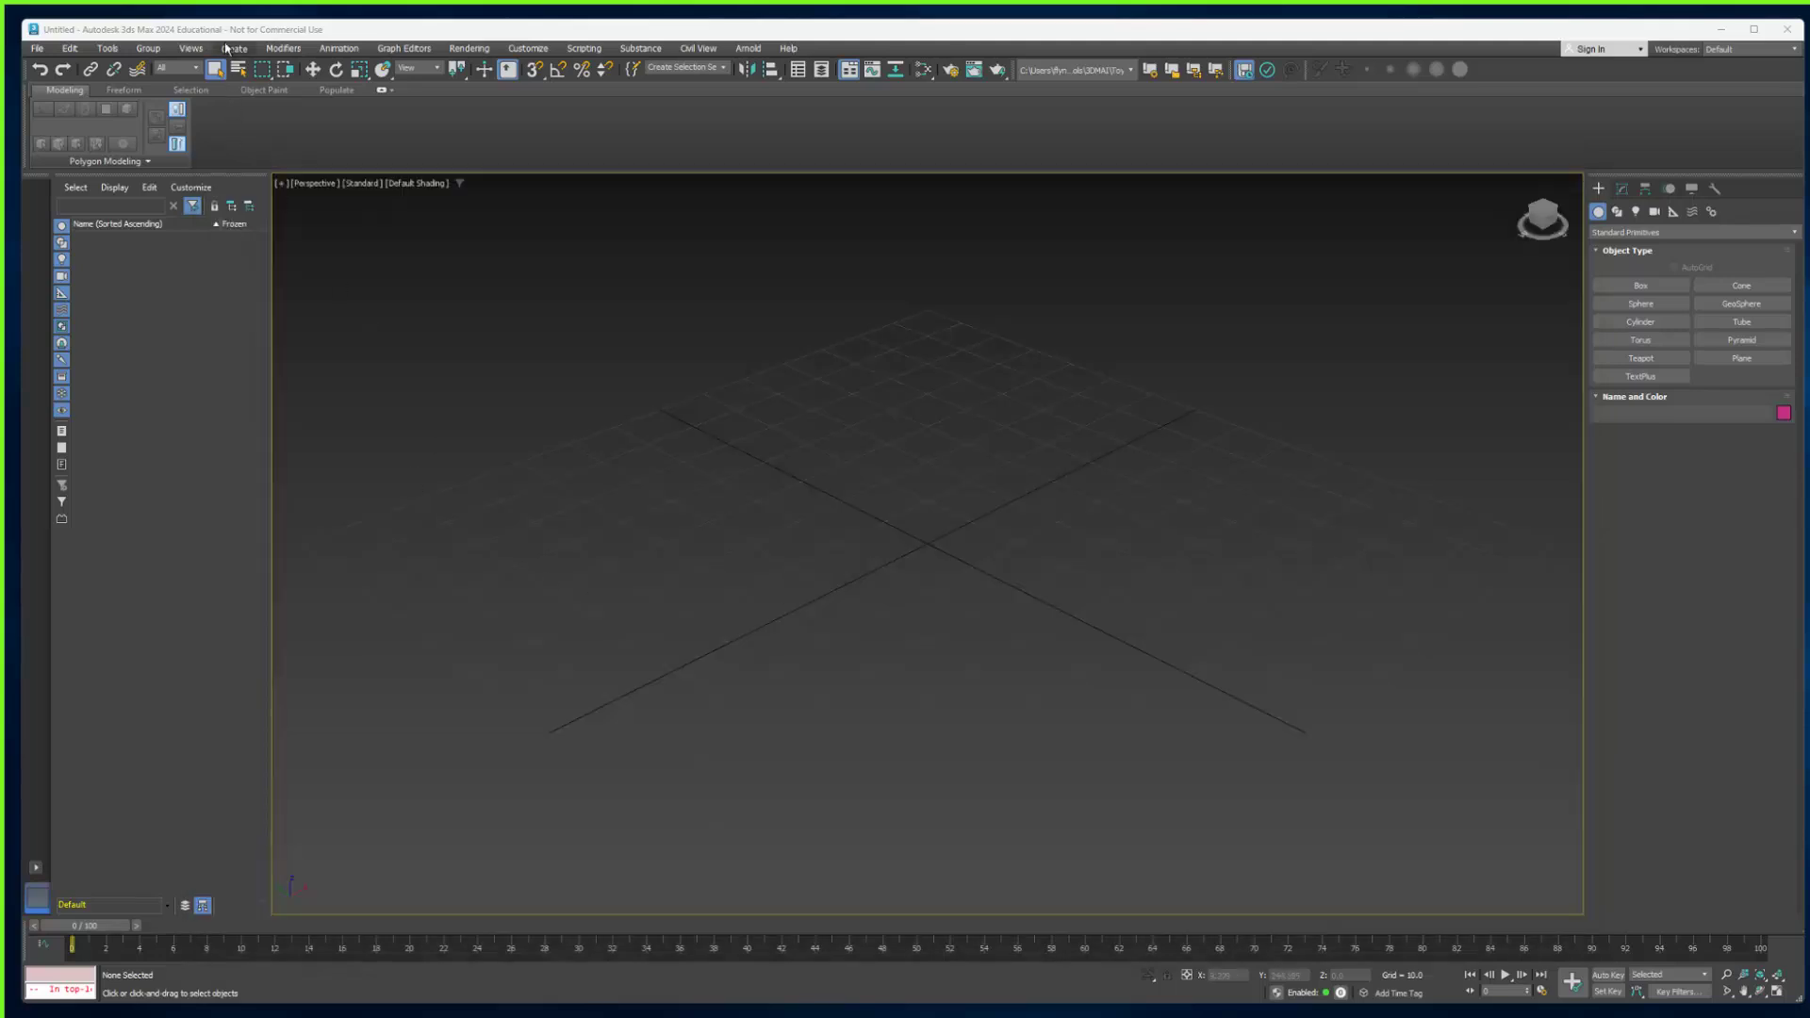
click(37, 52)
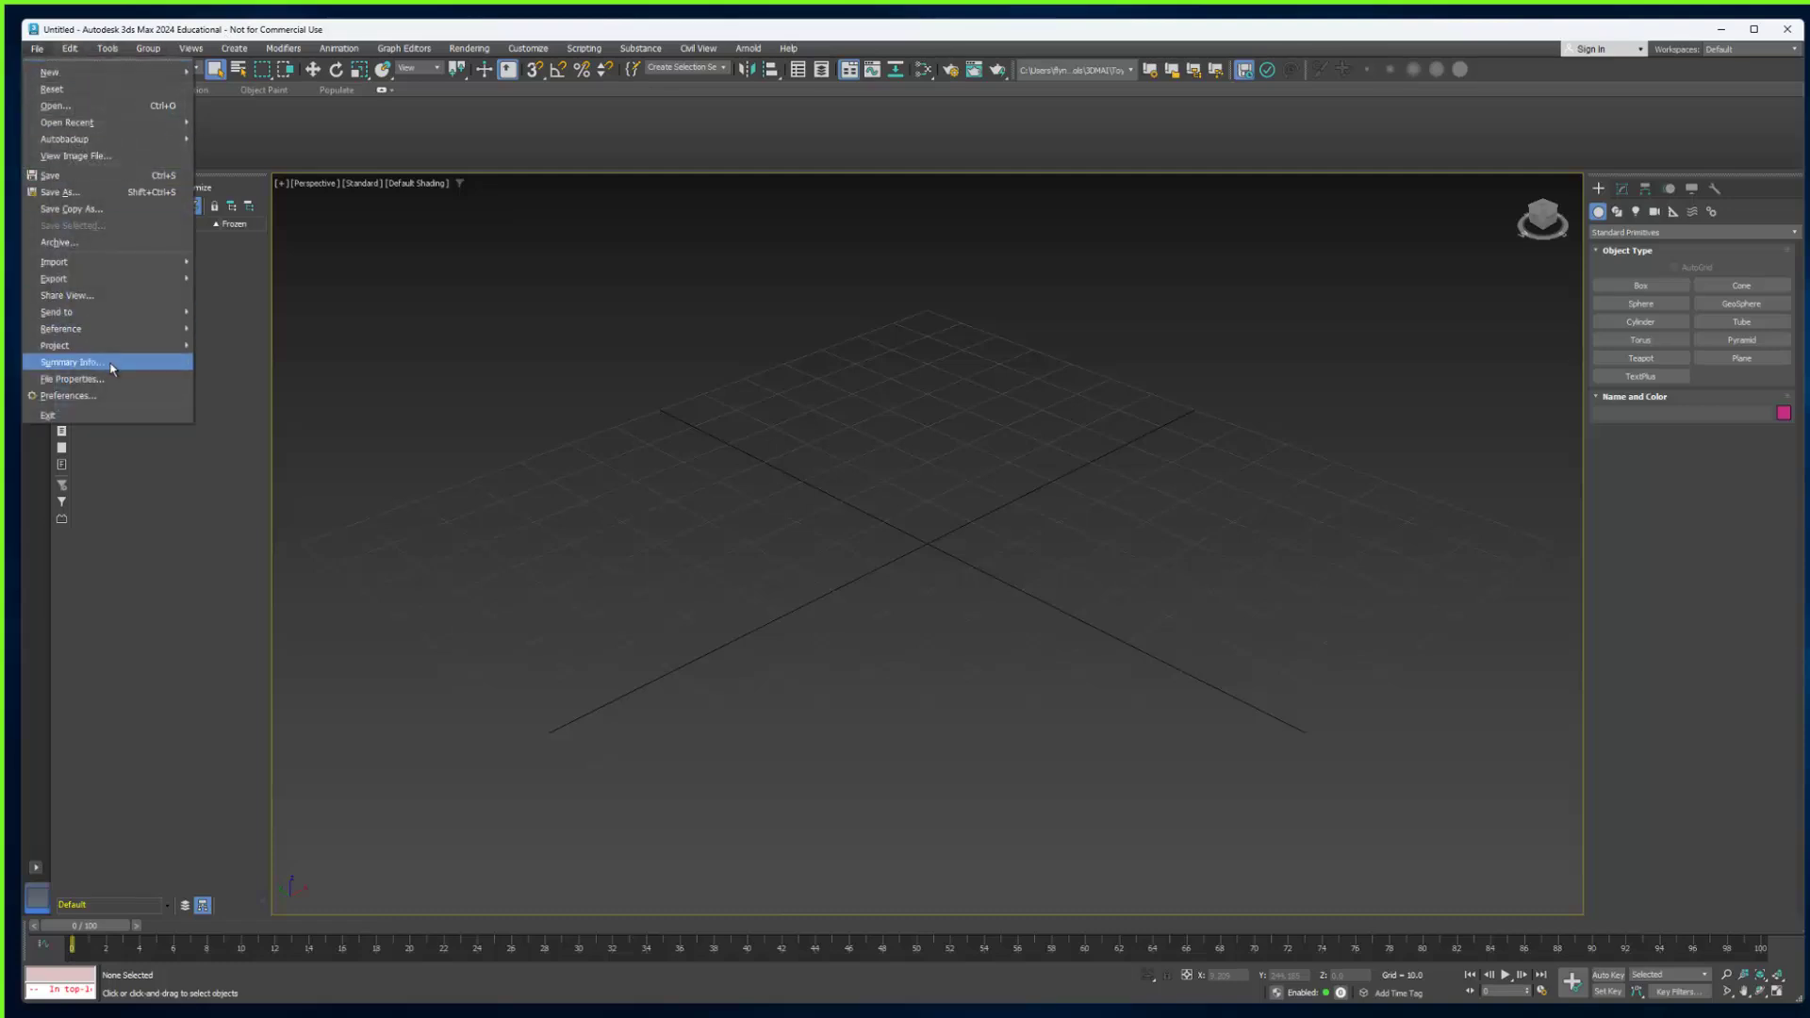
mouse_move(115, 349)
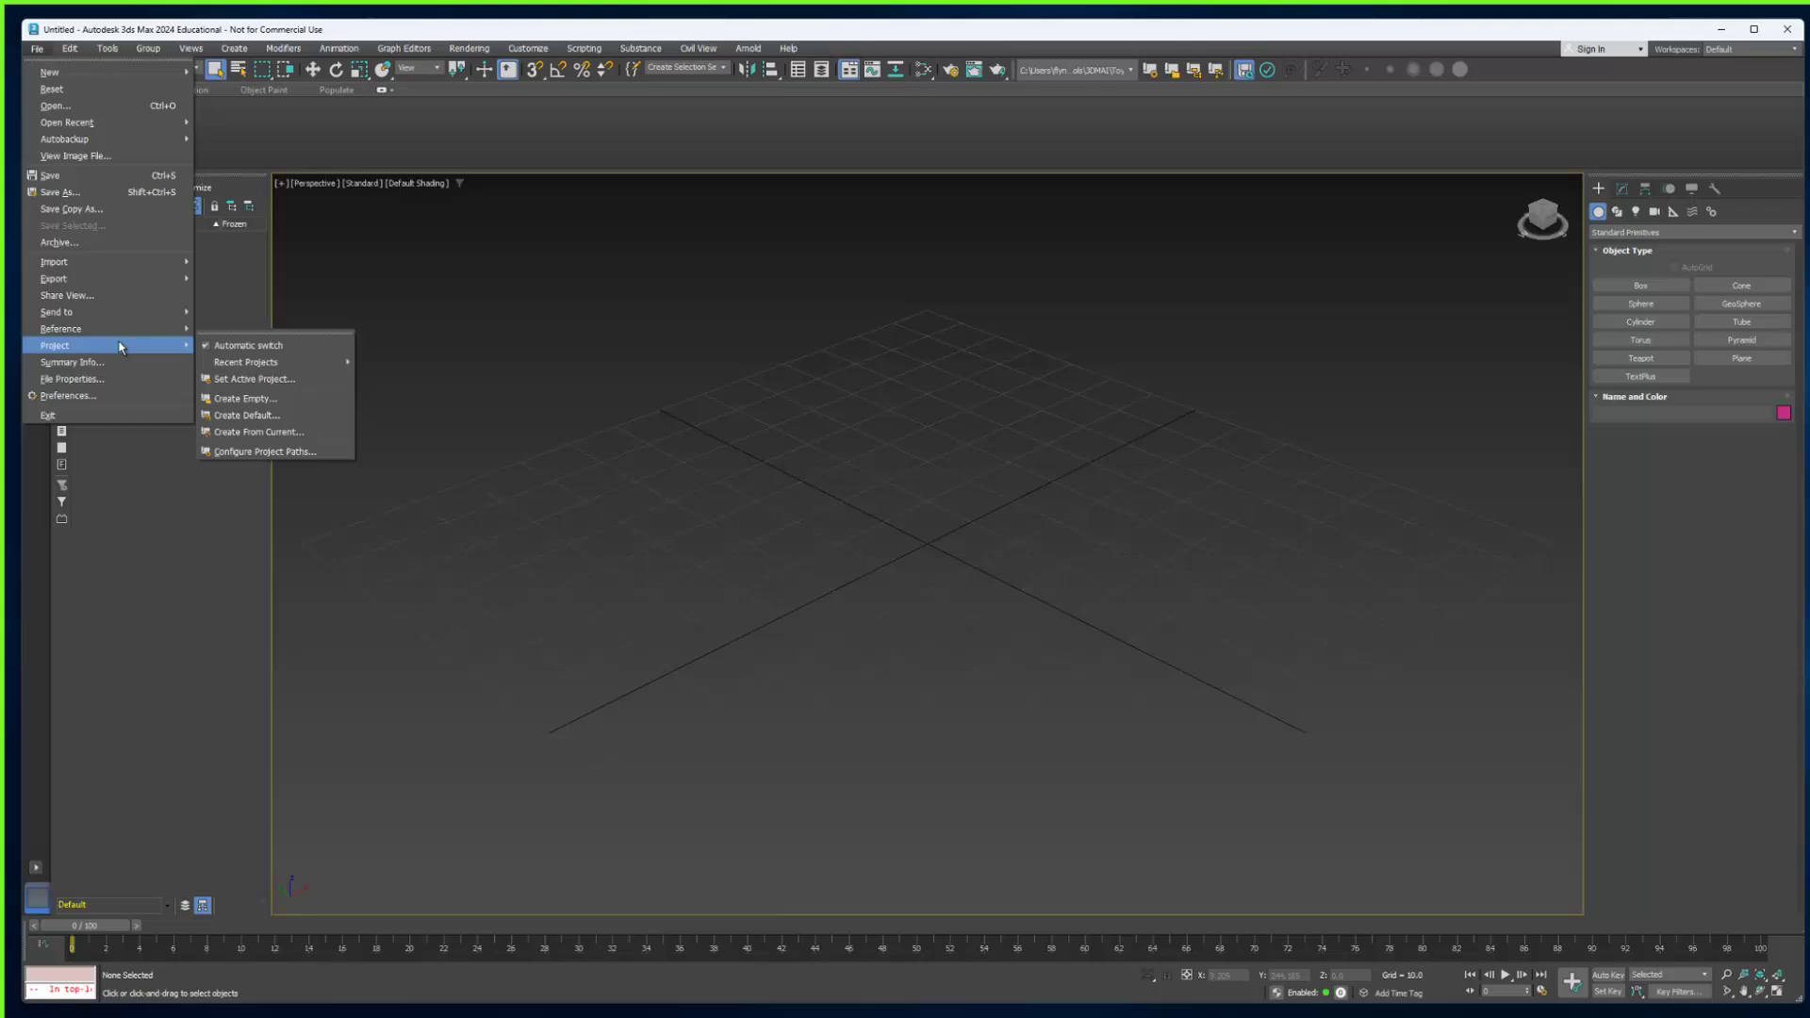
click(291, 417)
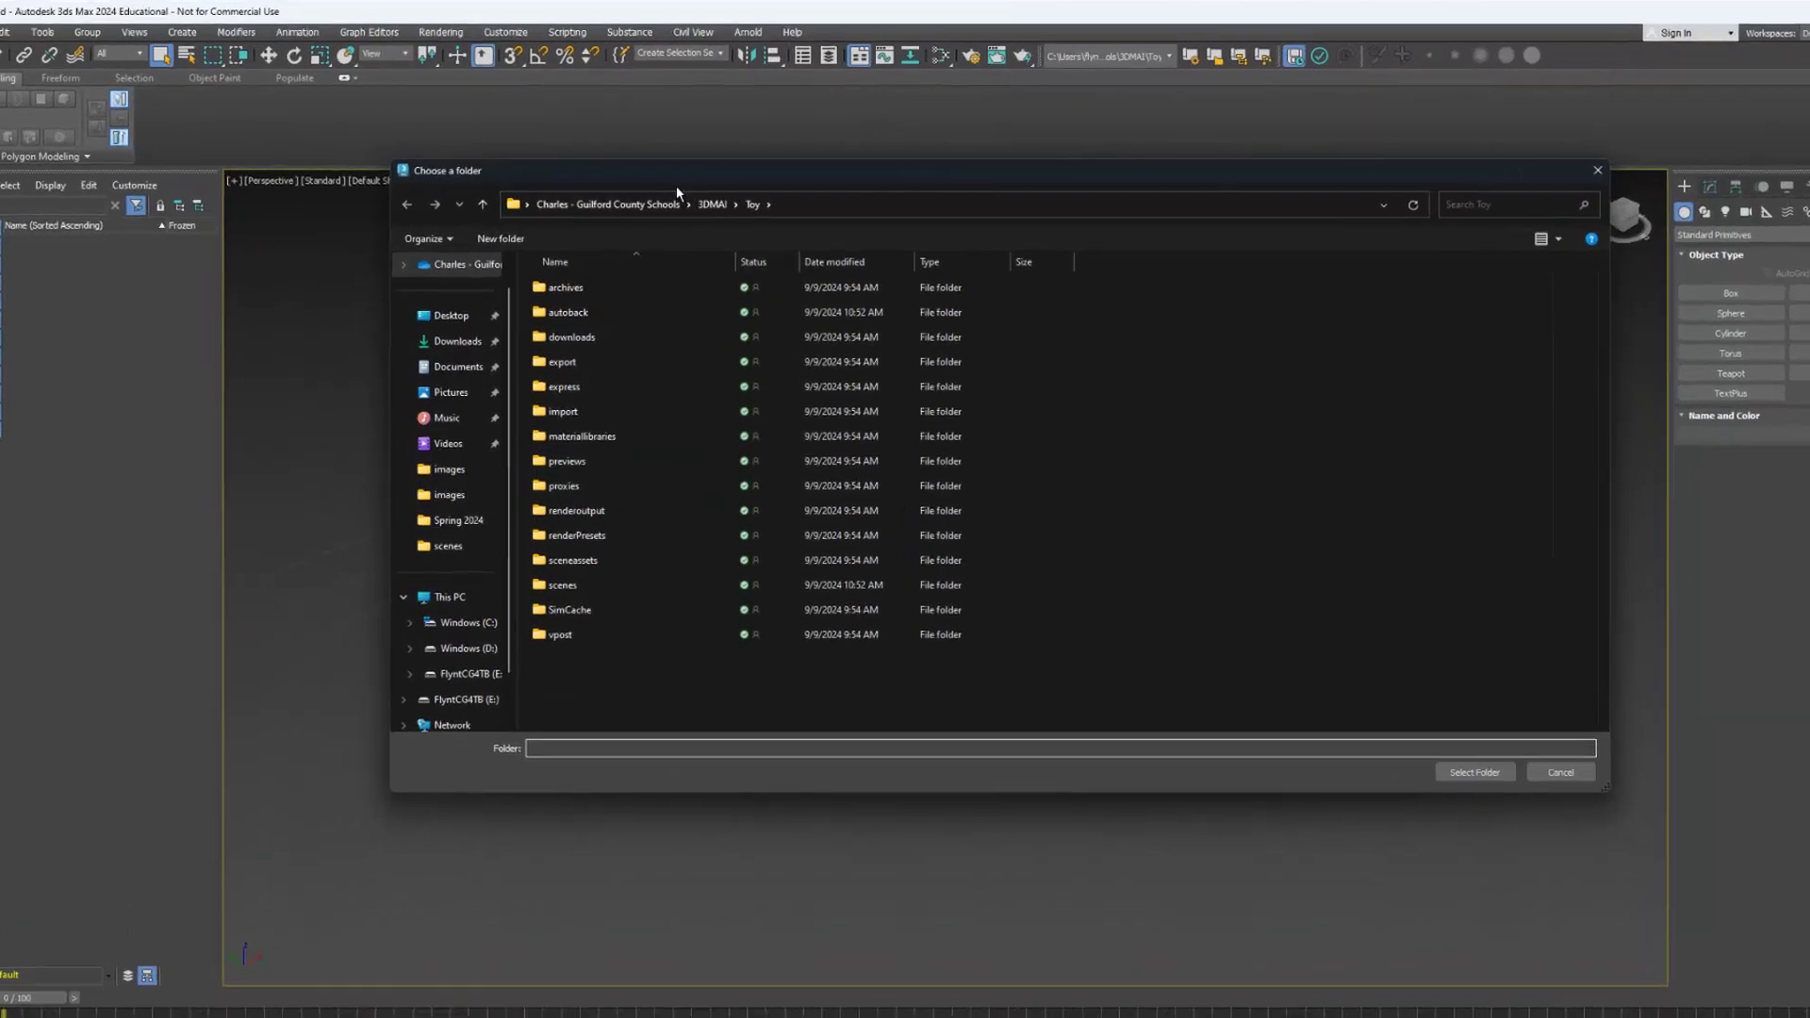
click(707, 204)
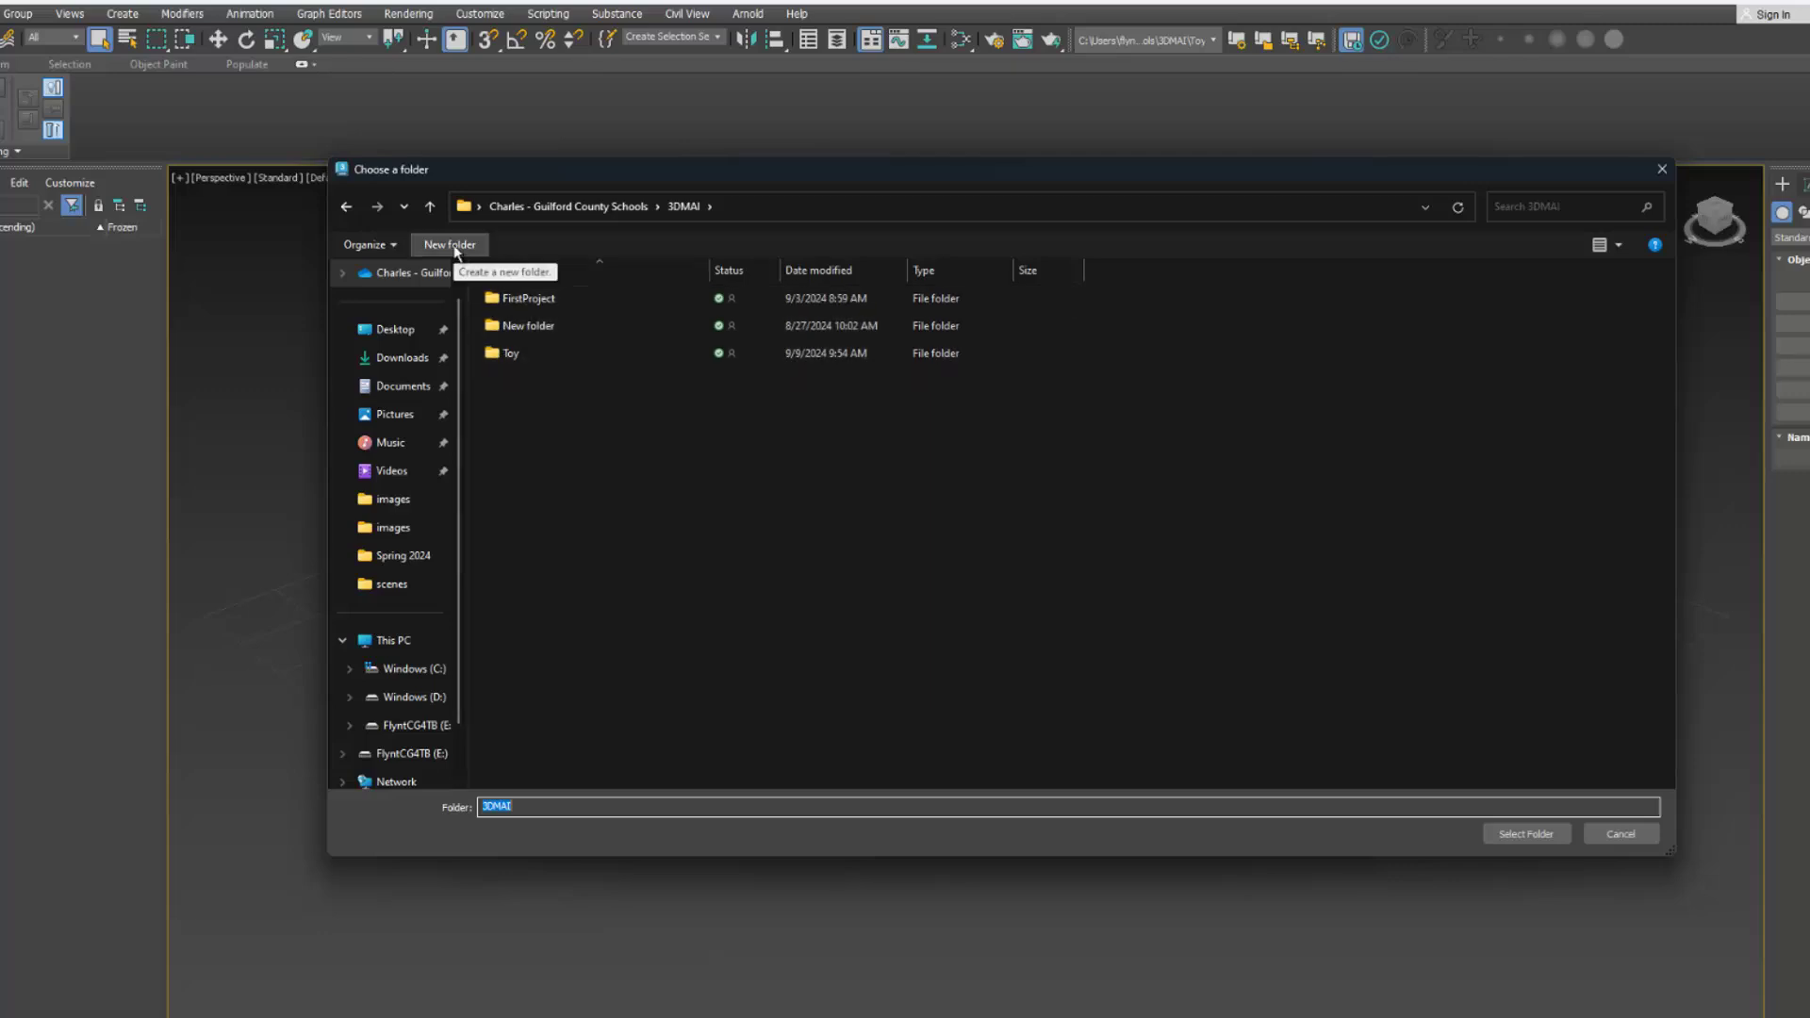
click(451, 245)
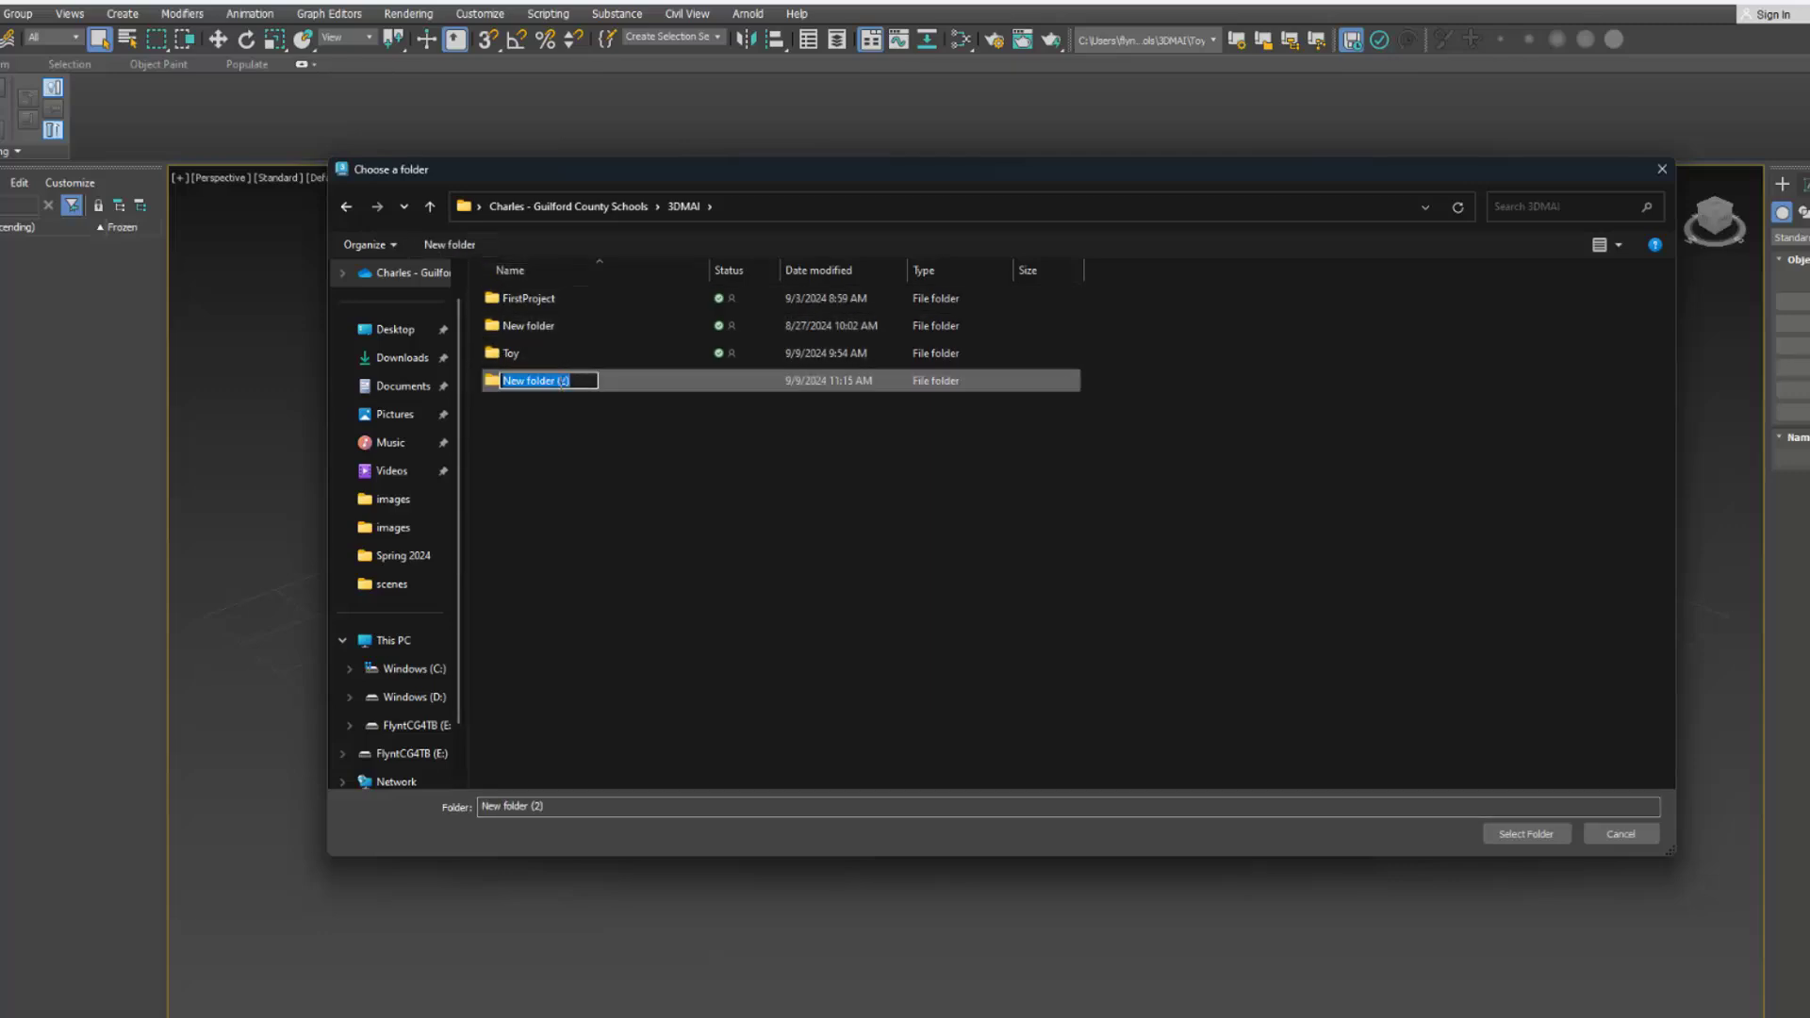
text(To)
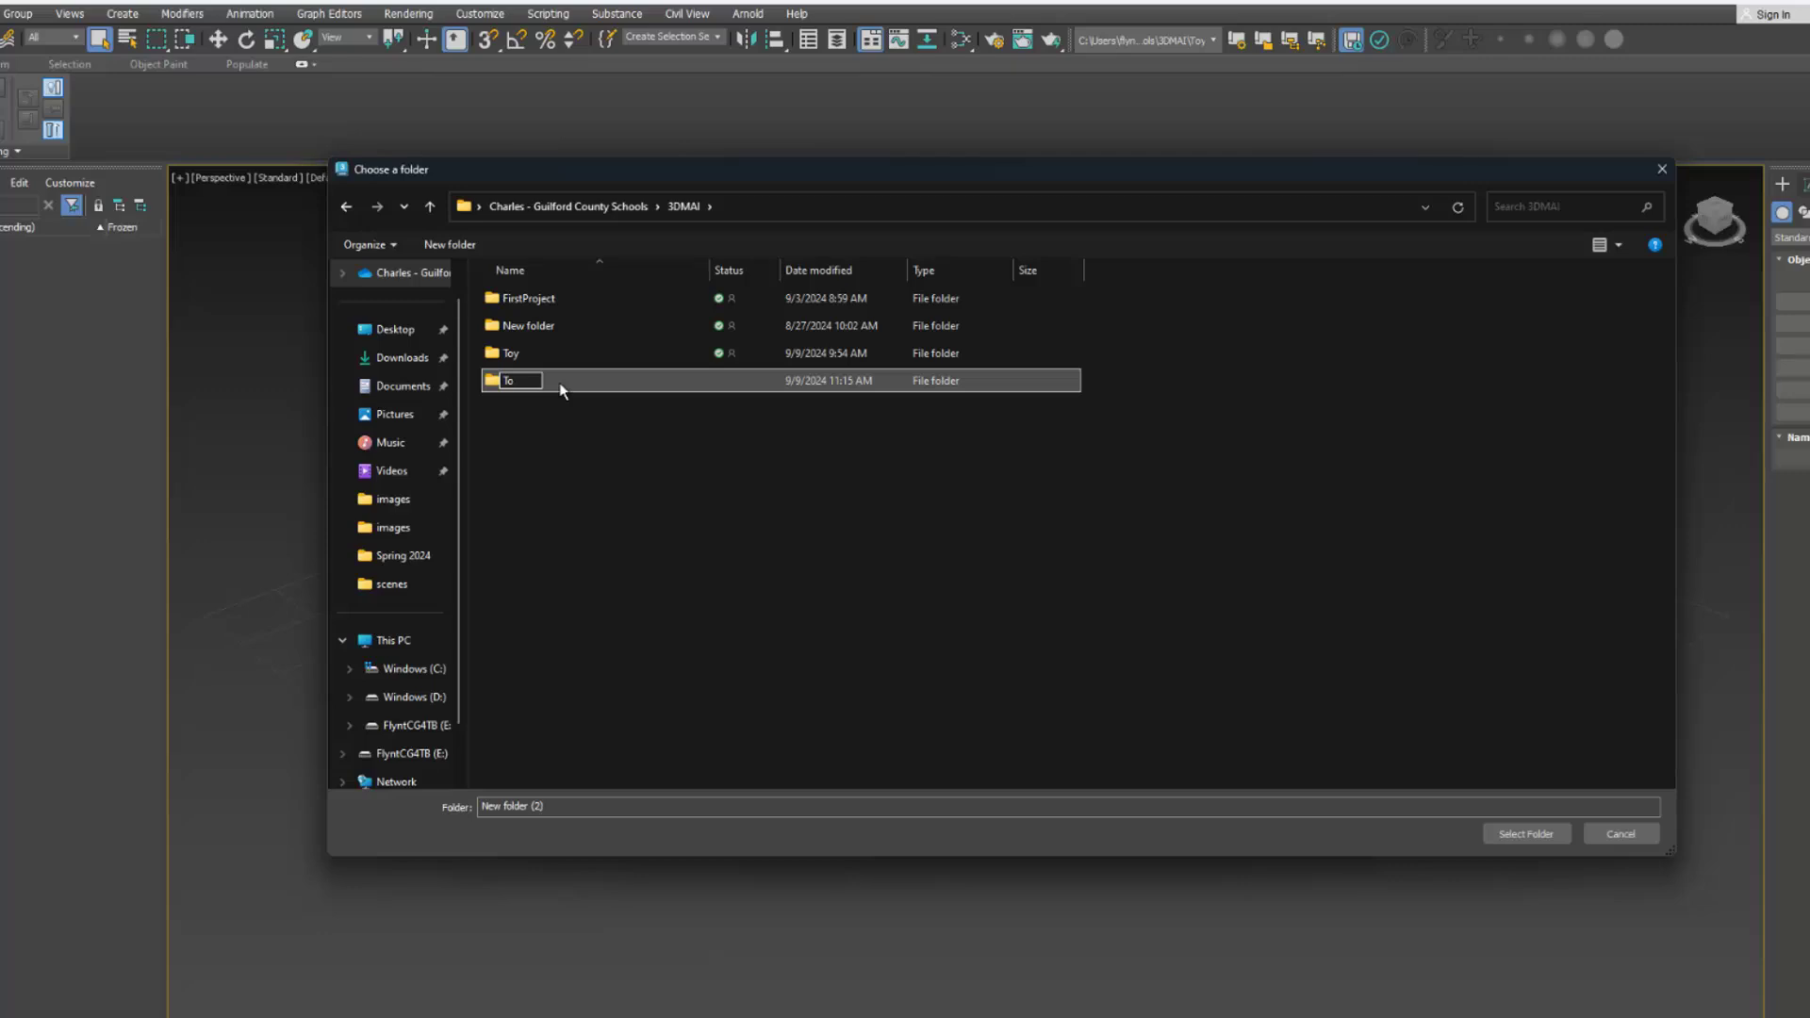
text(y01)
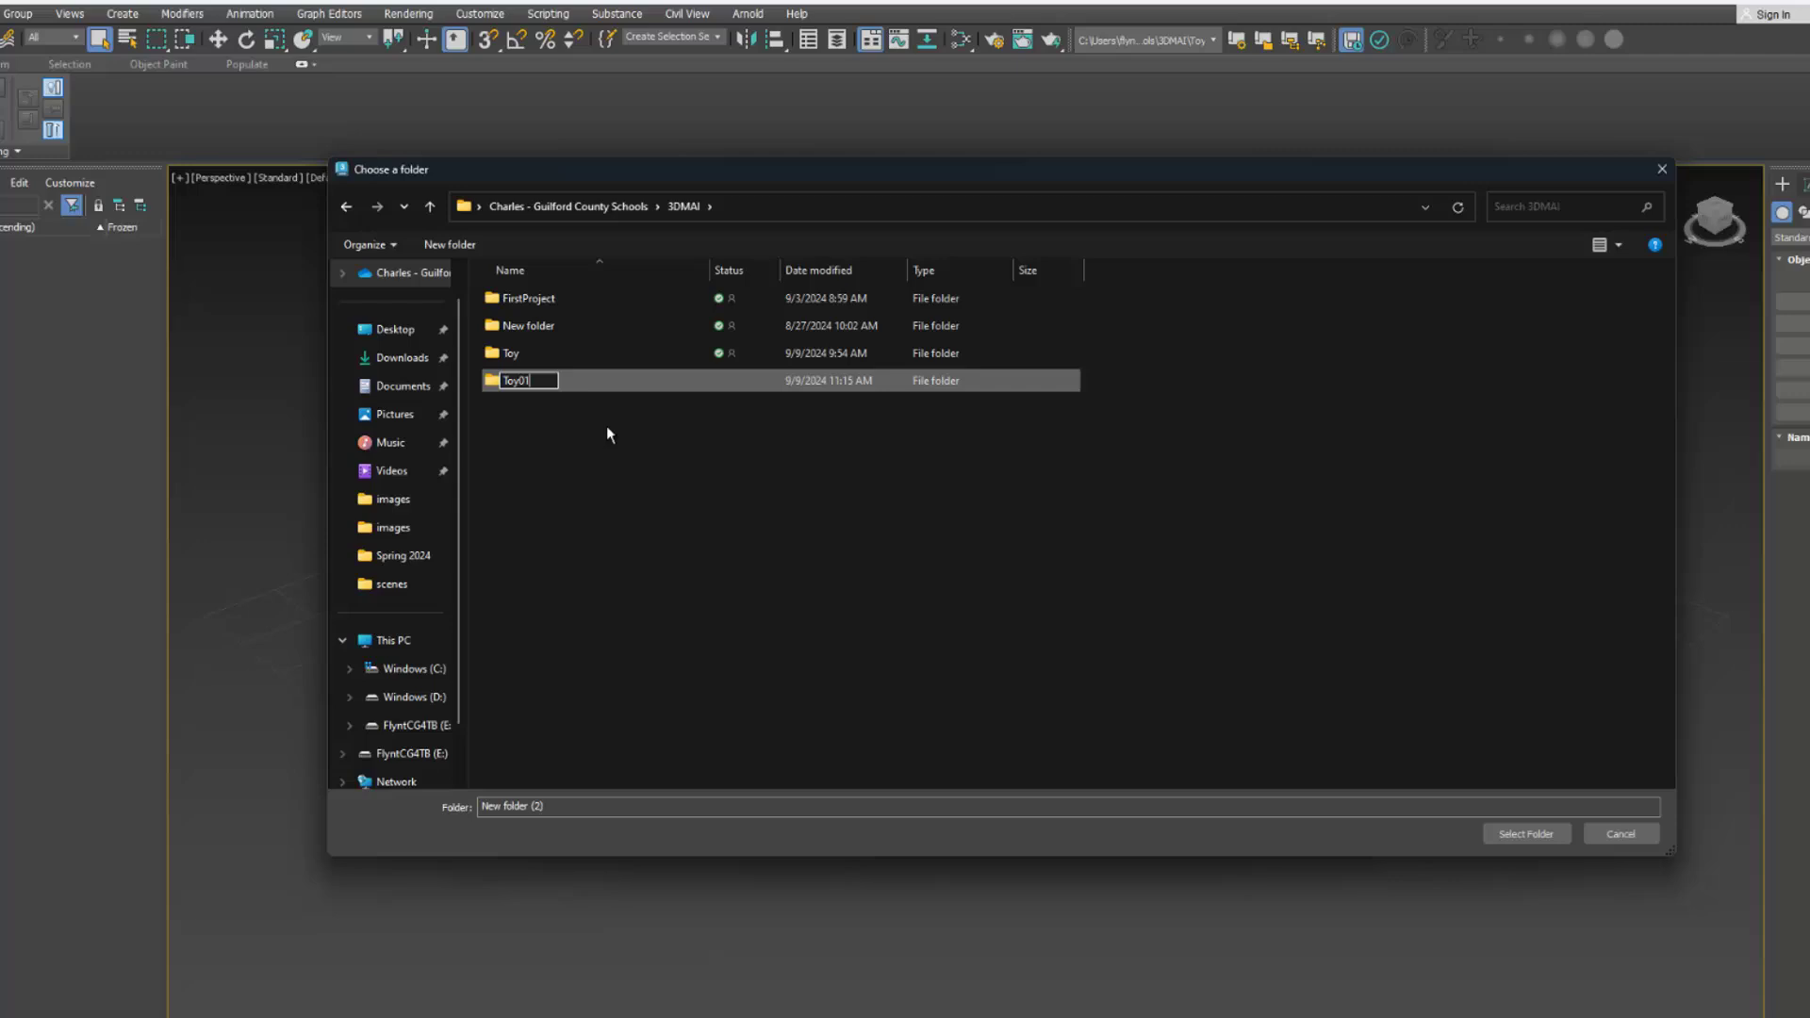
key(Return)
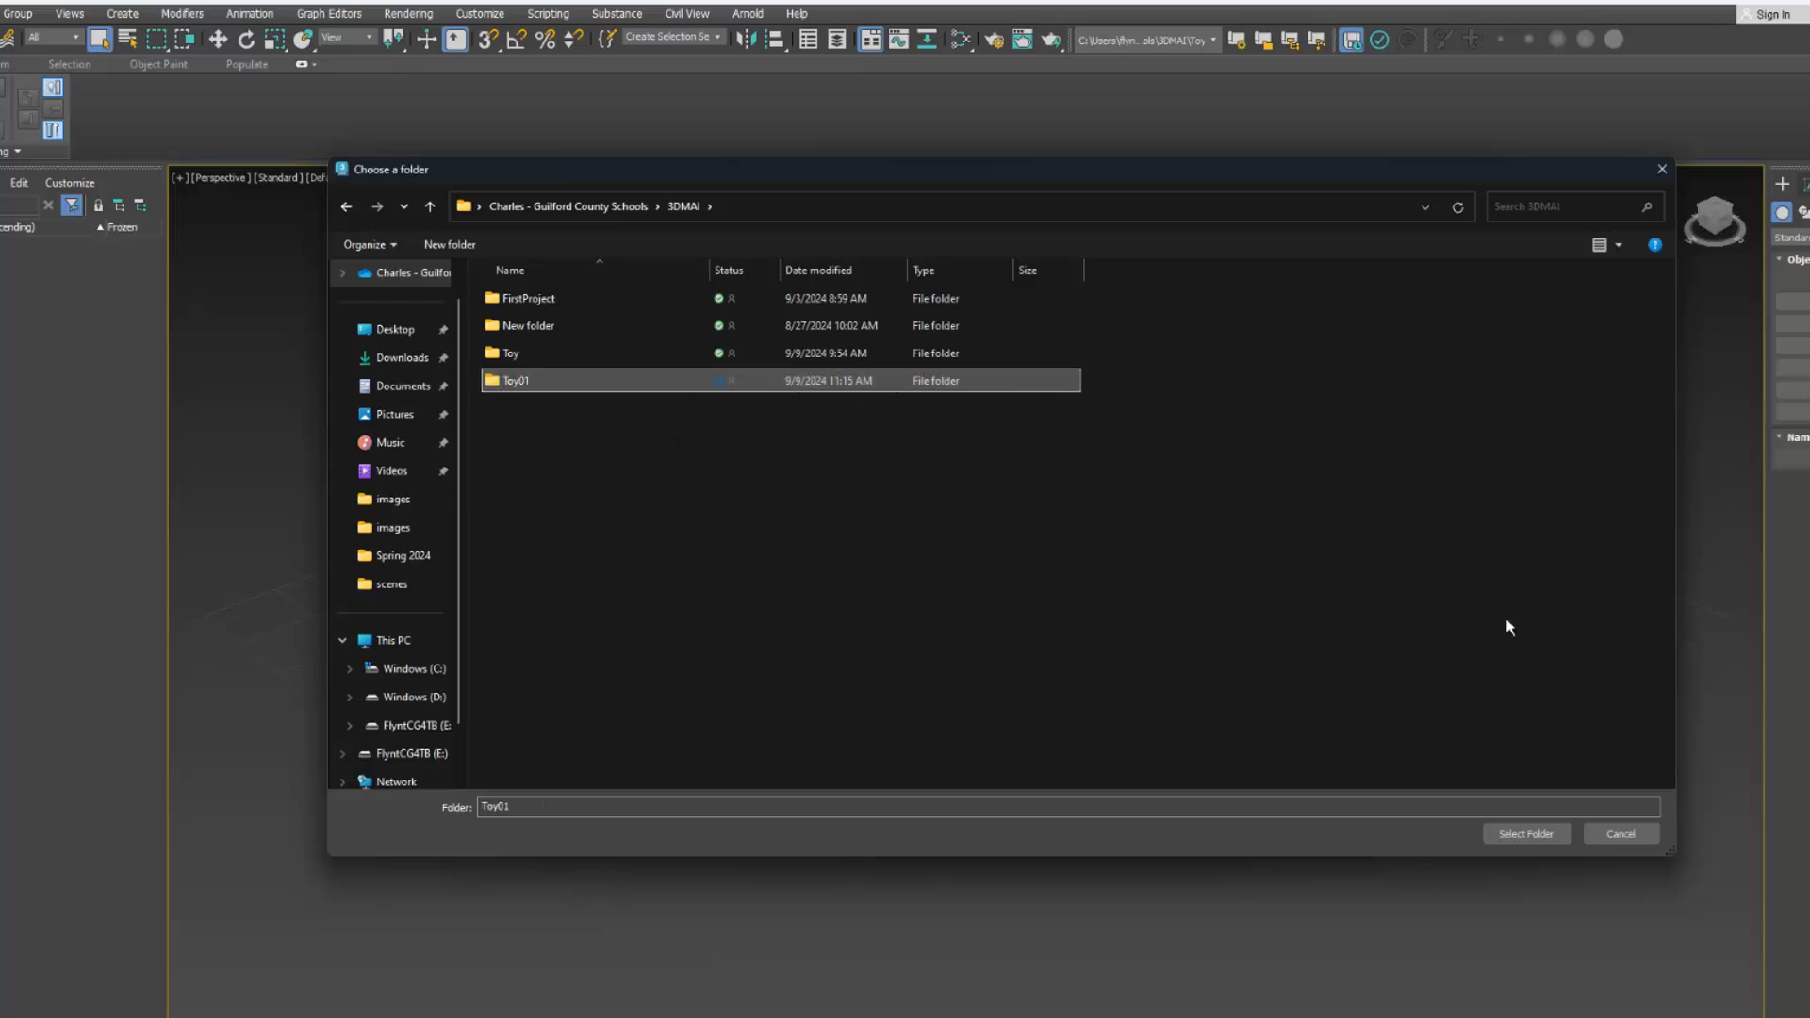
click(1519, 833)
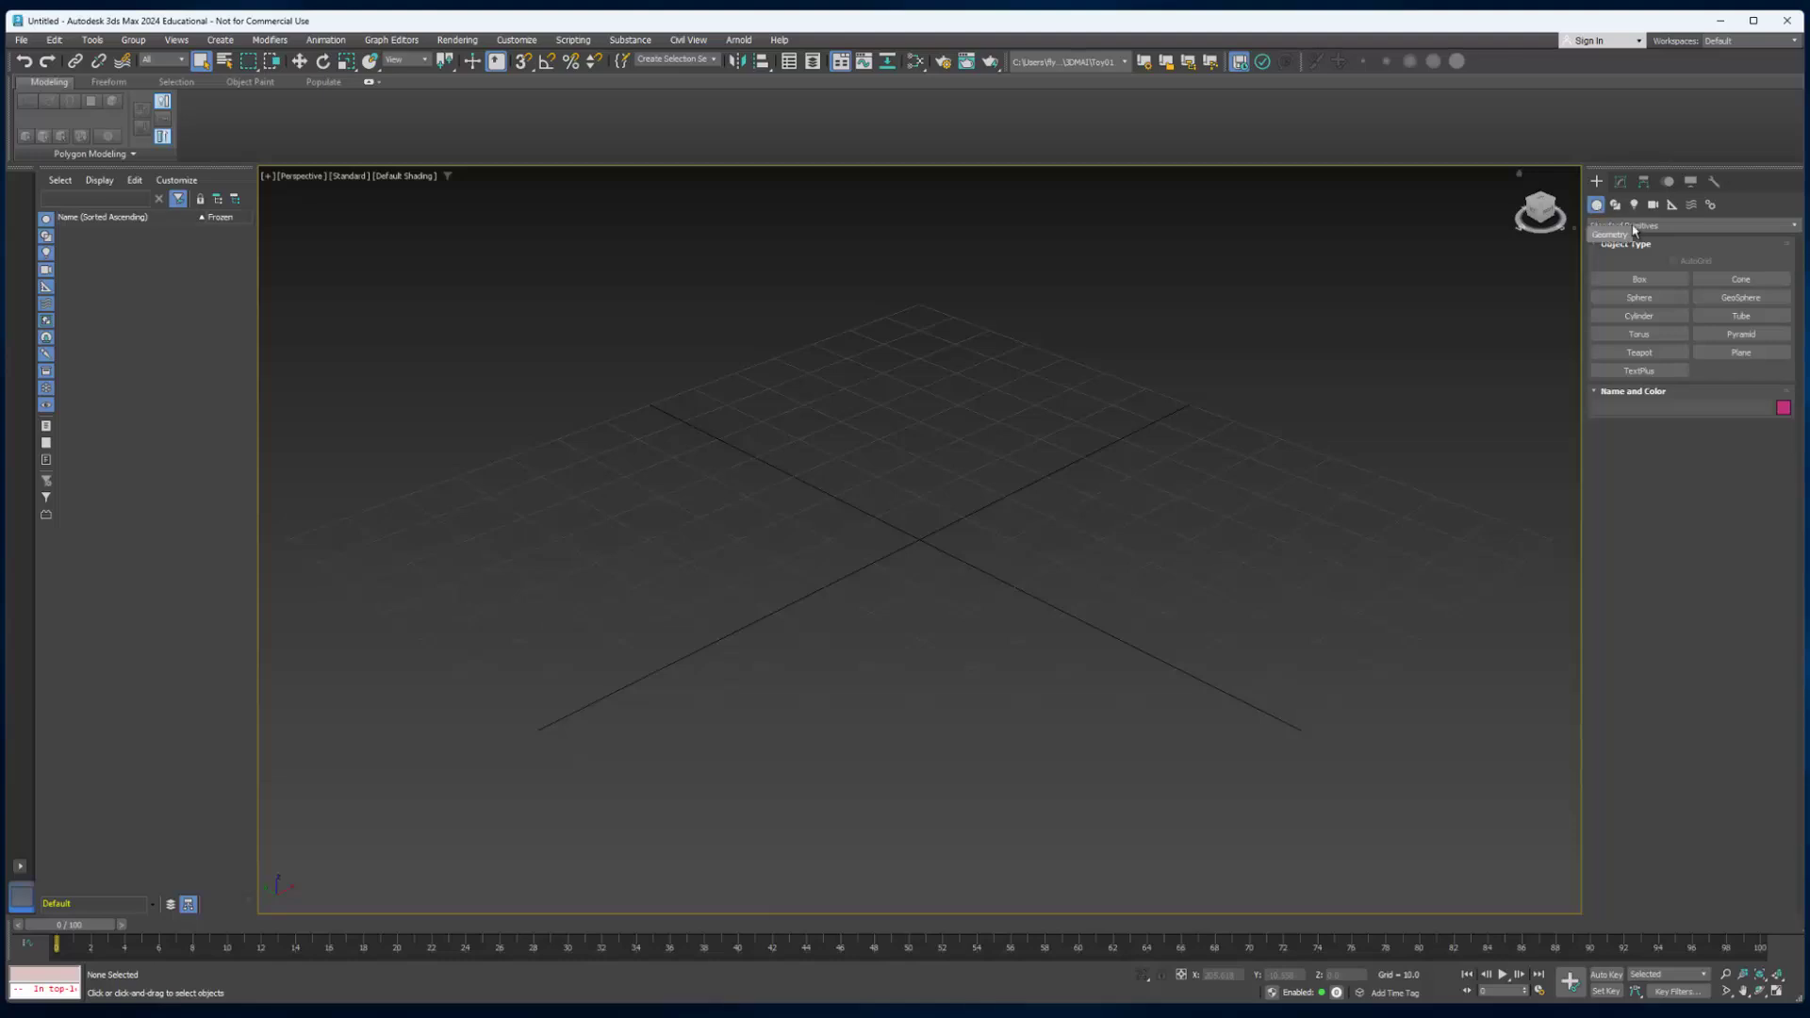
Draw a flat box across the grid as the toy's base, about 52 long, 104 wide and 3.8 high.
click(1645, 281)
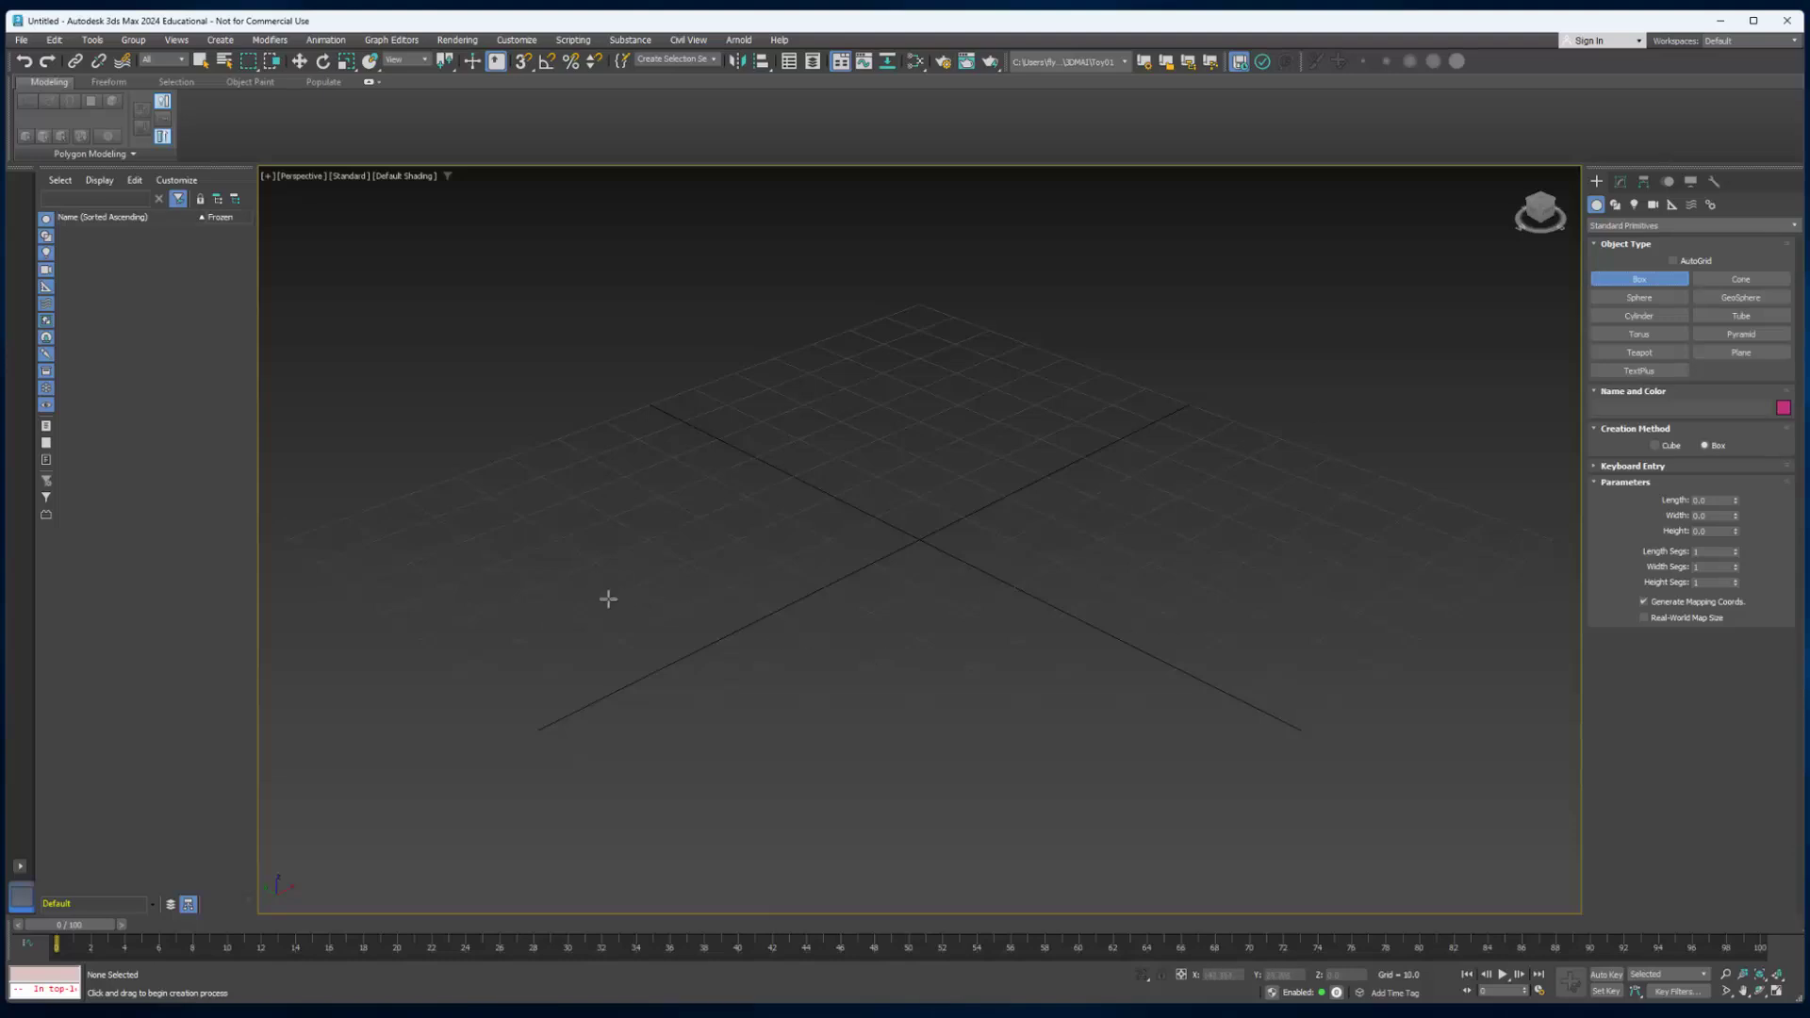
drag(600, 590, 1283, 474)
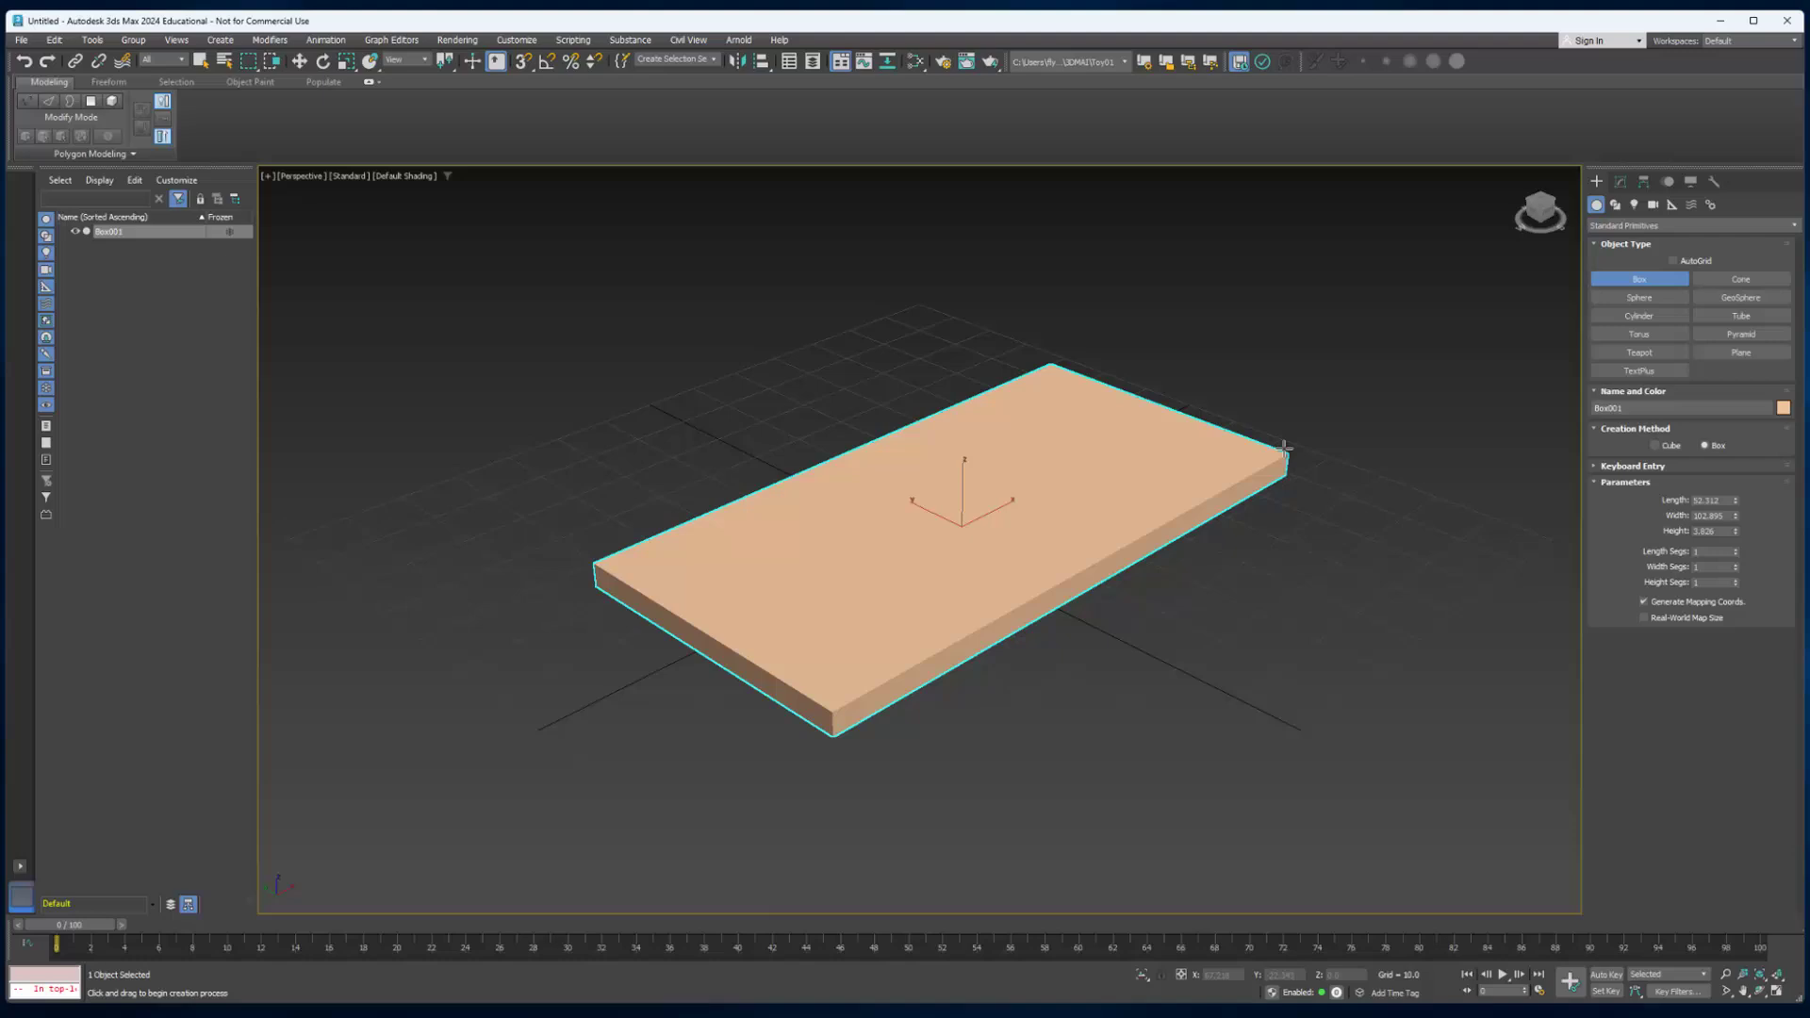
click(1284, 446)
Enlarge the base box to a length of about 56, a width of about 126 and a height of about 5.
click(1622, 185)
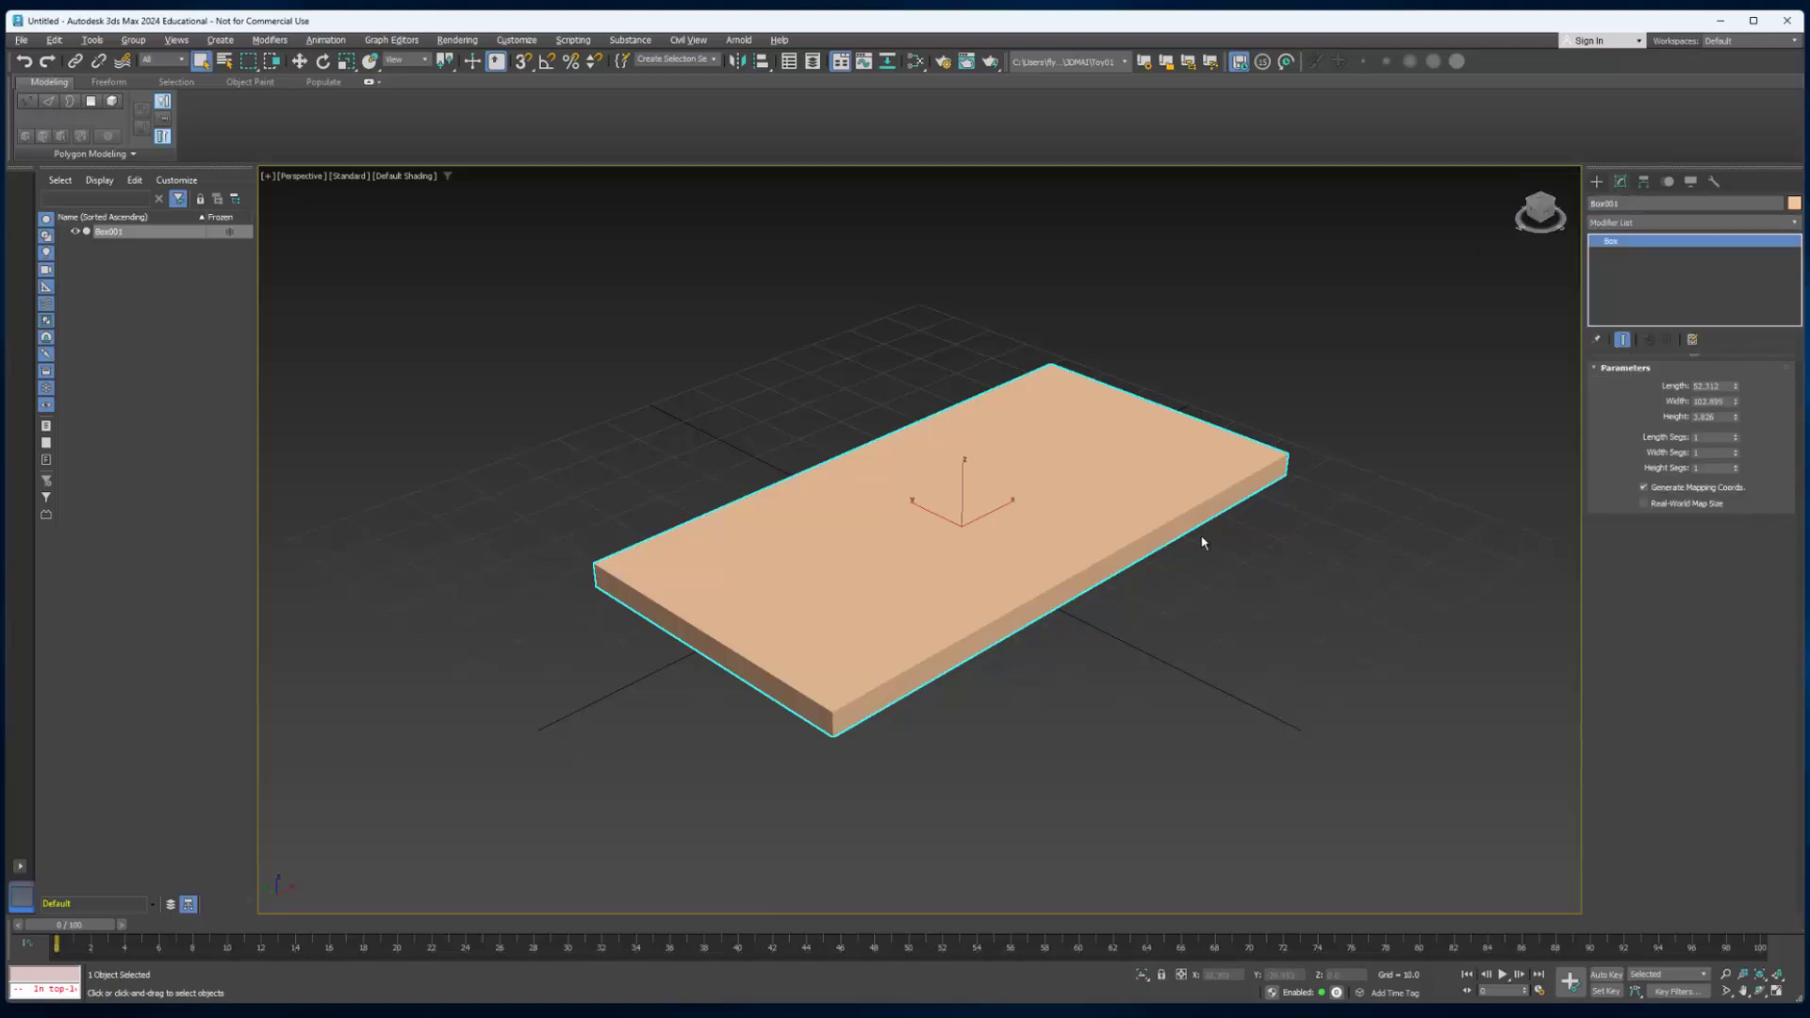
mouse_move(1200, 533)
alt+middle_down()
mouse_move(1162, 585)
mouse_move(1200, 565)
alt+middle_up()
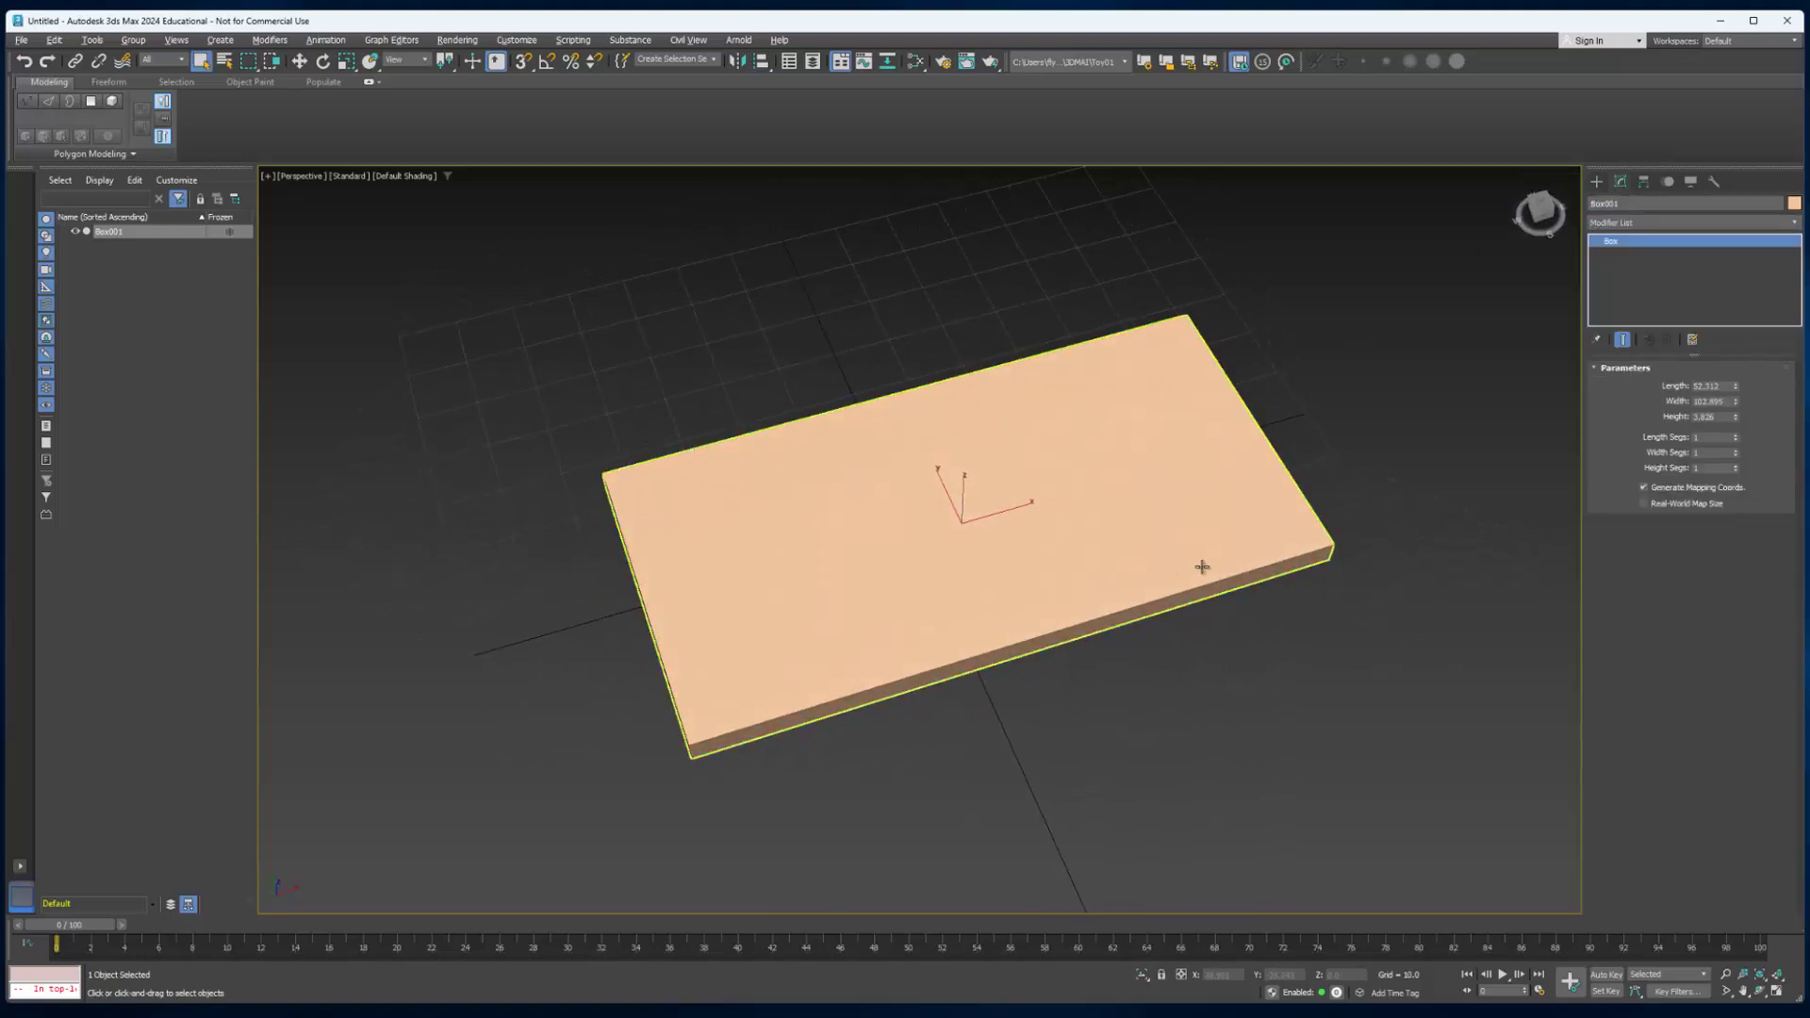
drag(1734, 389, 1739, 388)
alt+middle_drag(1351, 557, 1378, 506)
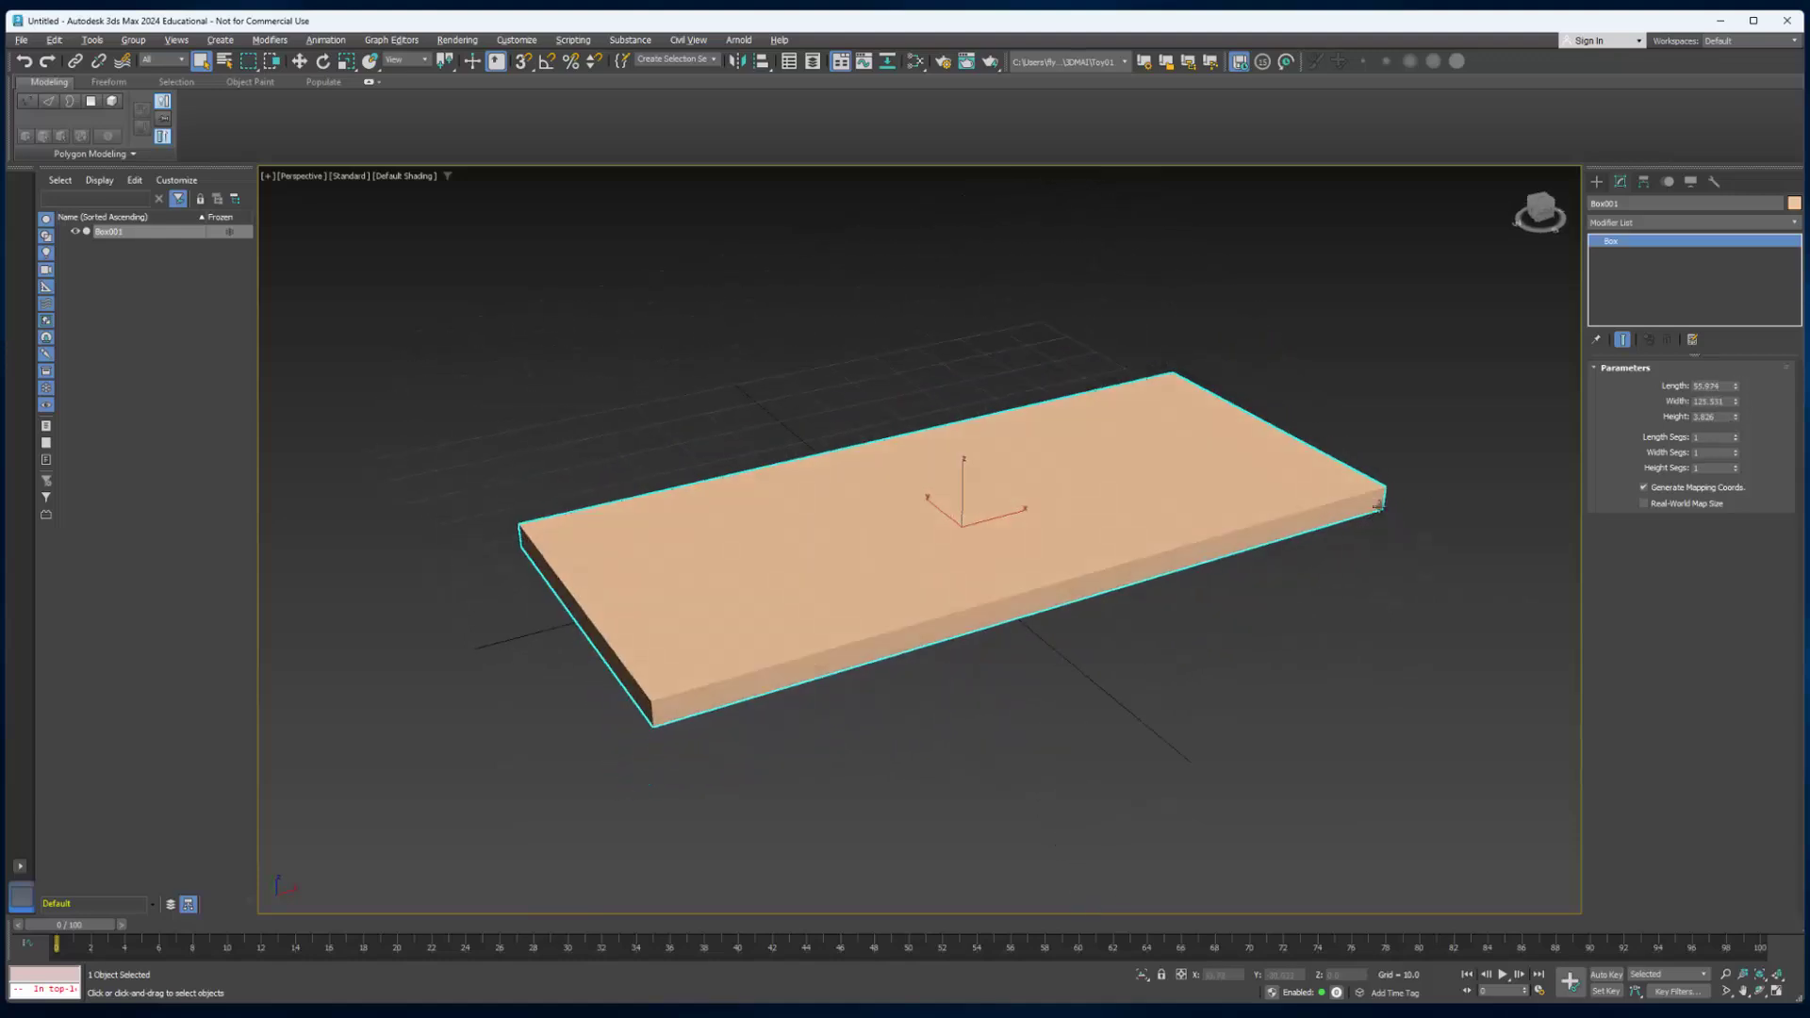
drag(1735, 425, 1735, 411)
mouse_move(1021, 551)
alt+middle_down()
mouse_move(1062, 538)
mouse_move(1043, 557)
mouse_move(1006, 550)
alt+middle_up()
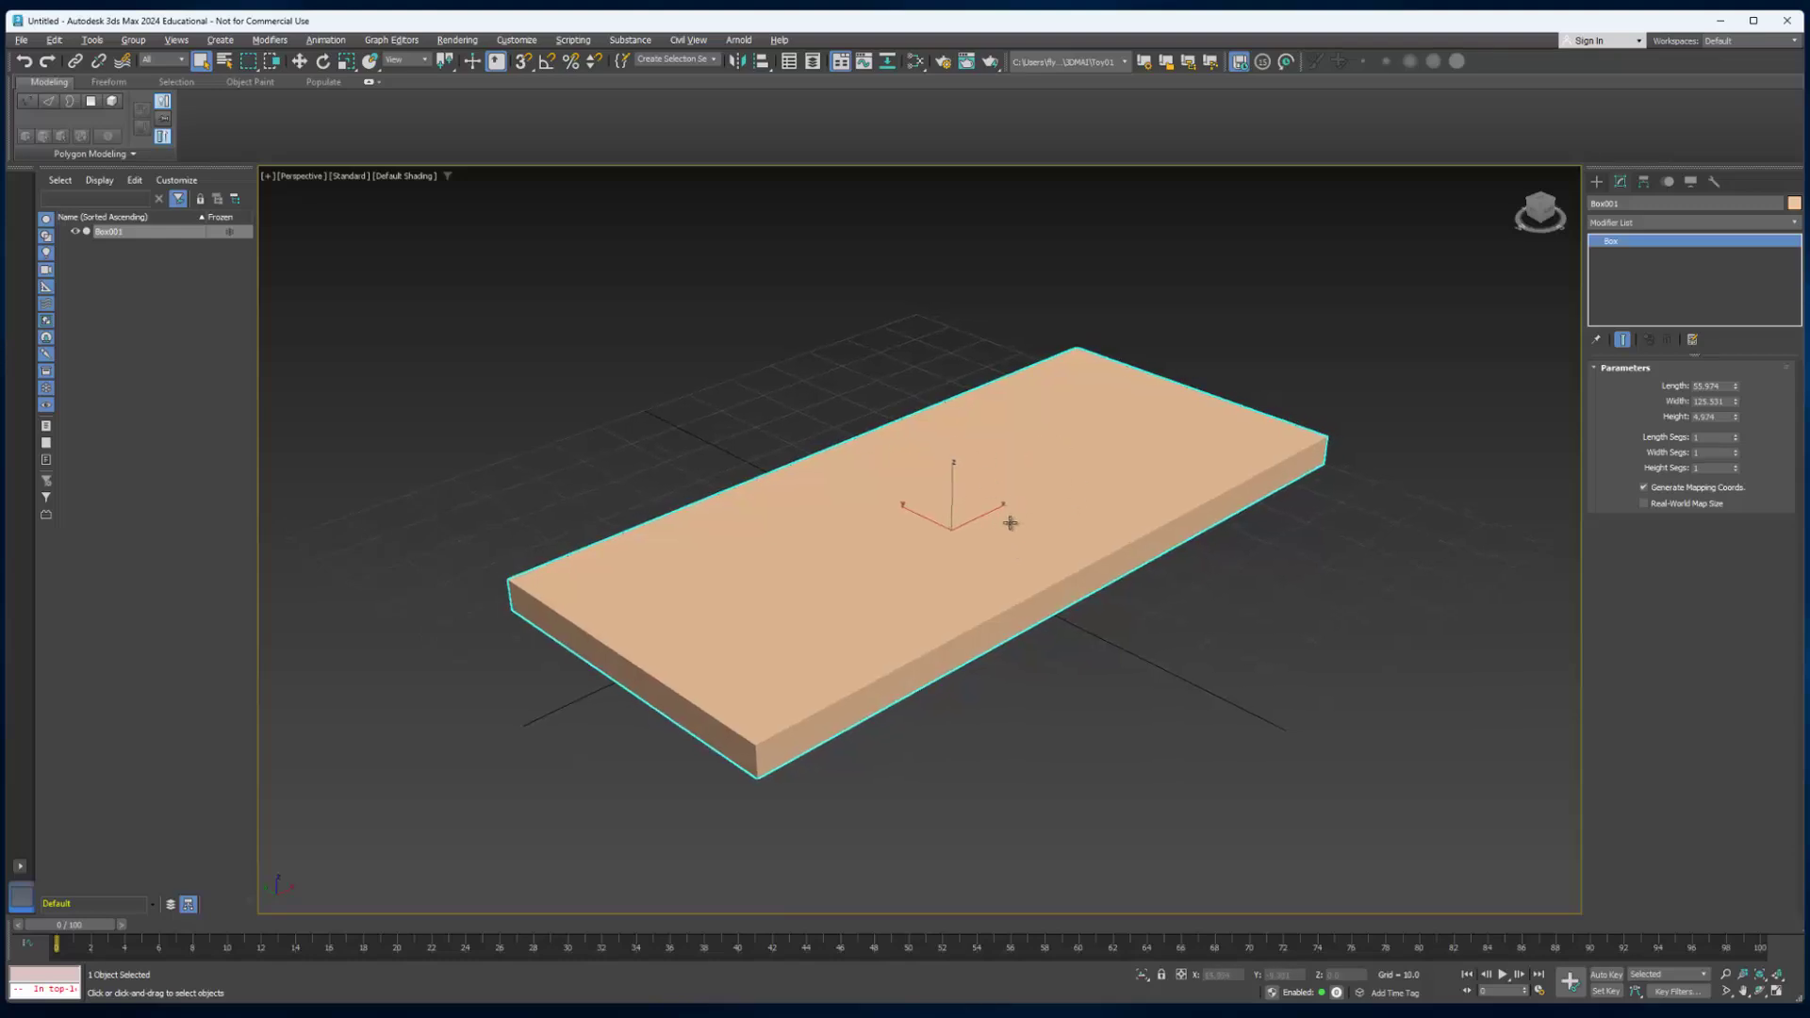
middle_drag(1010, 522, 1016, 523)
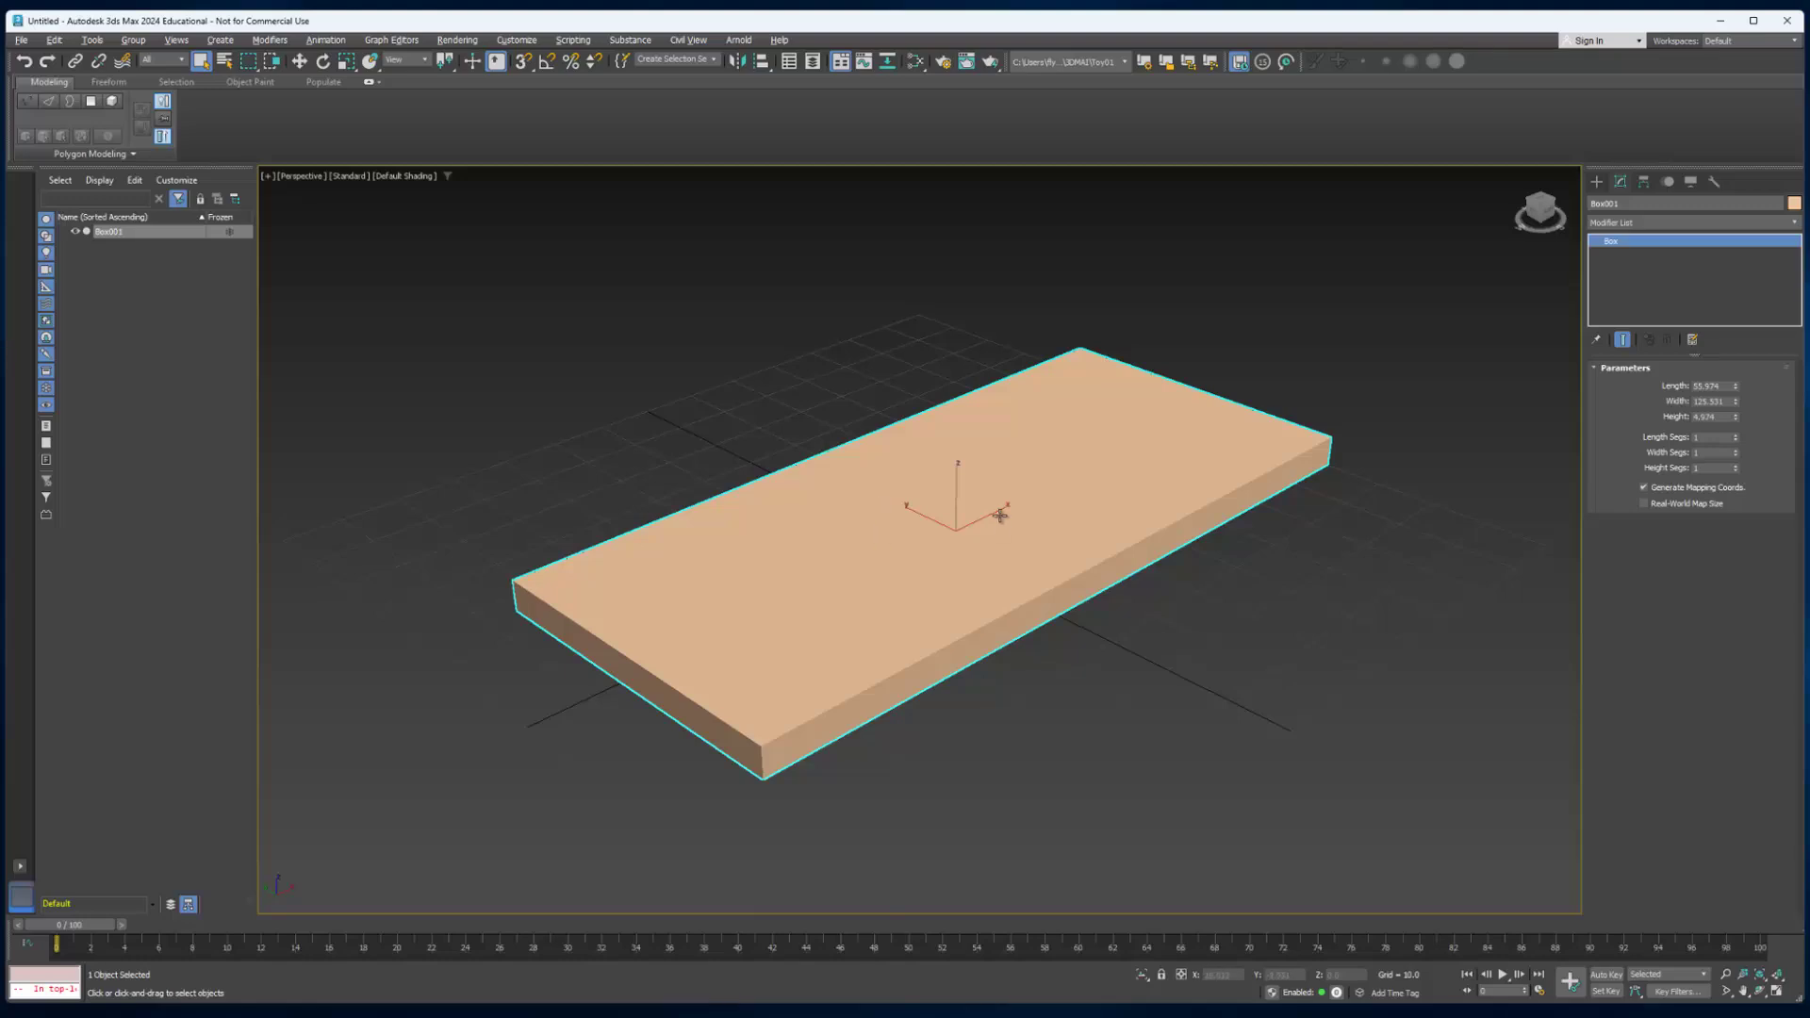
Move the base box to the grid origin by resetting its X and Y positions to 0.
click(300, 63)
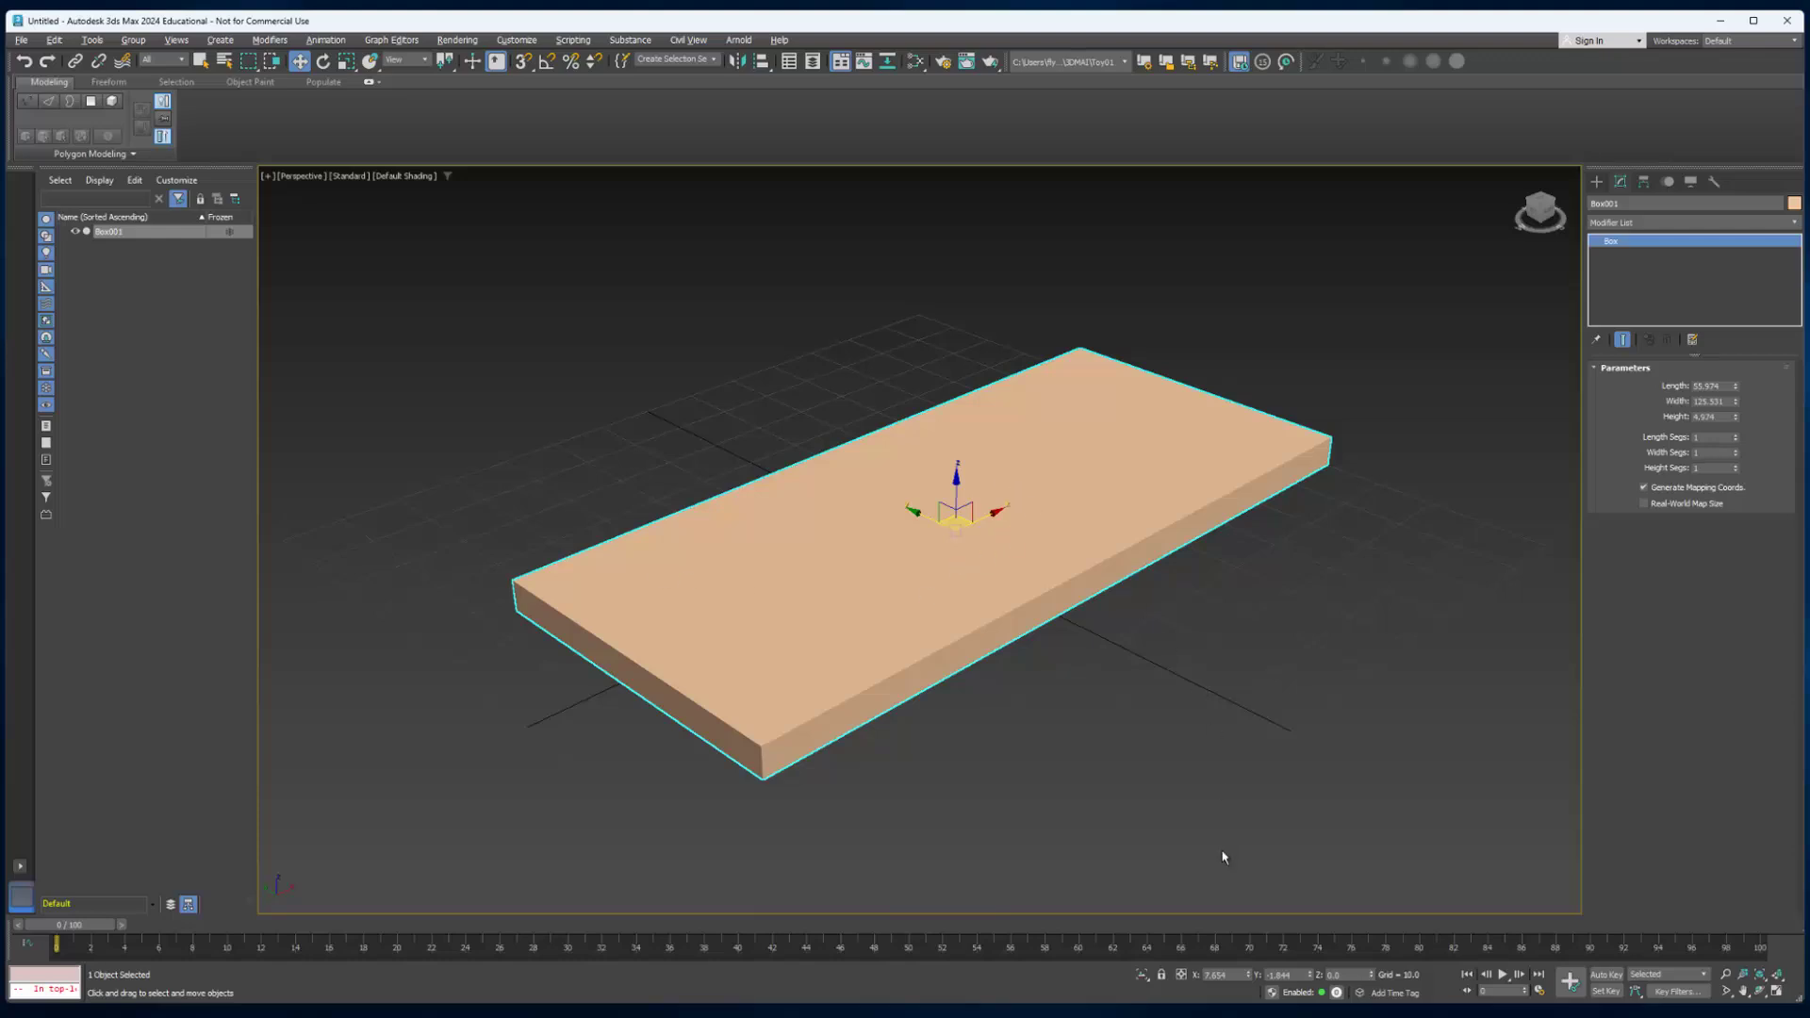
right_click(1249, 980)
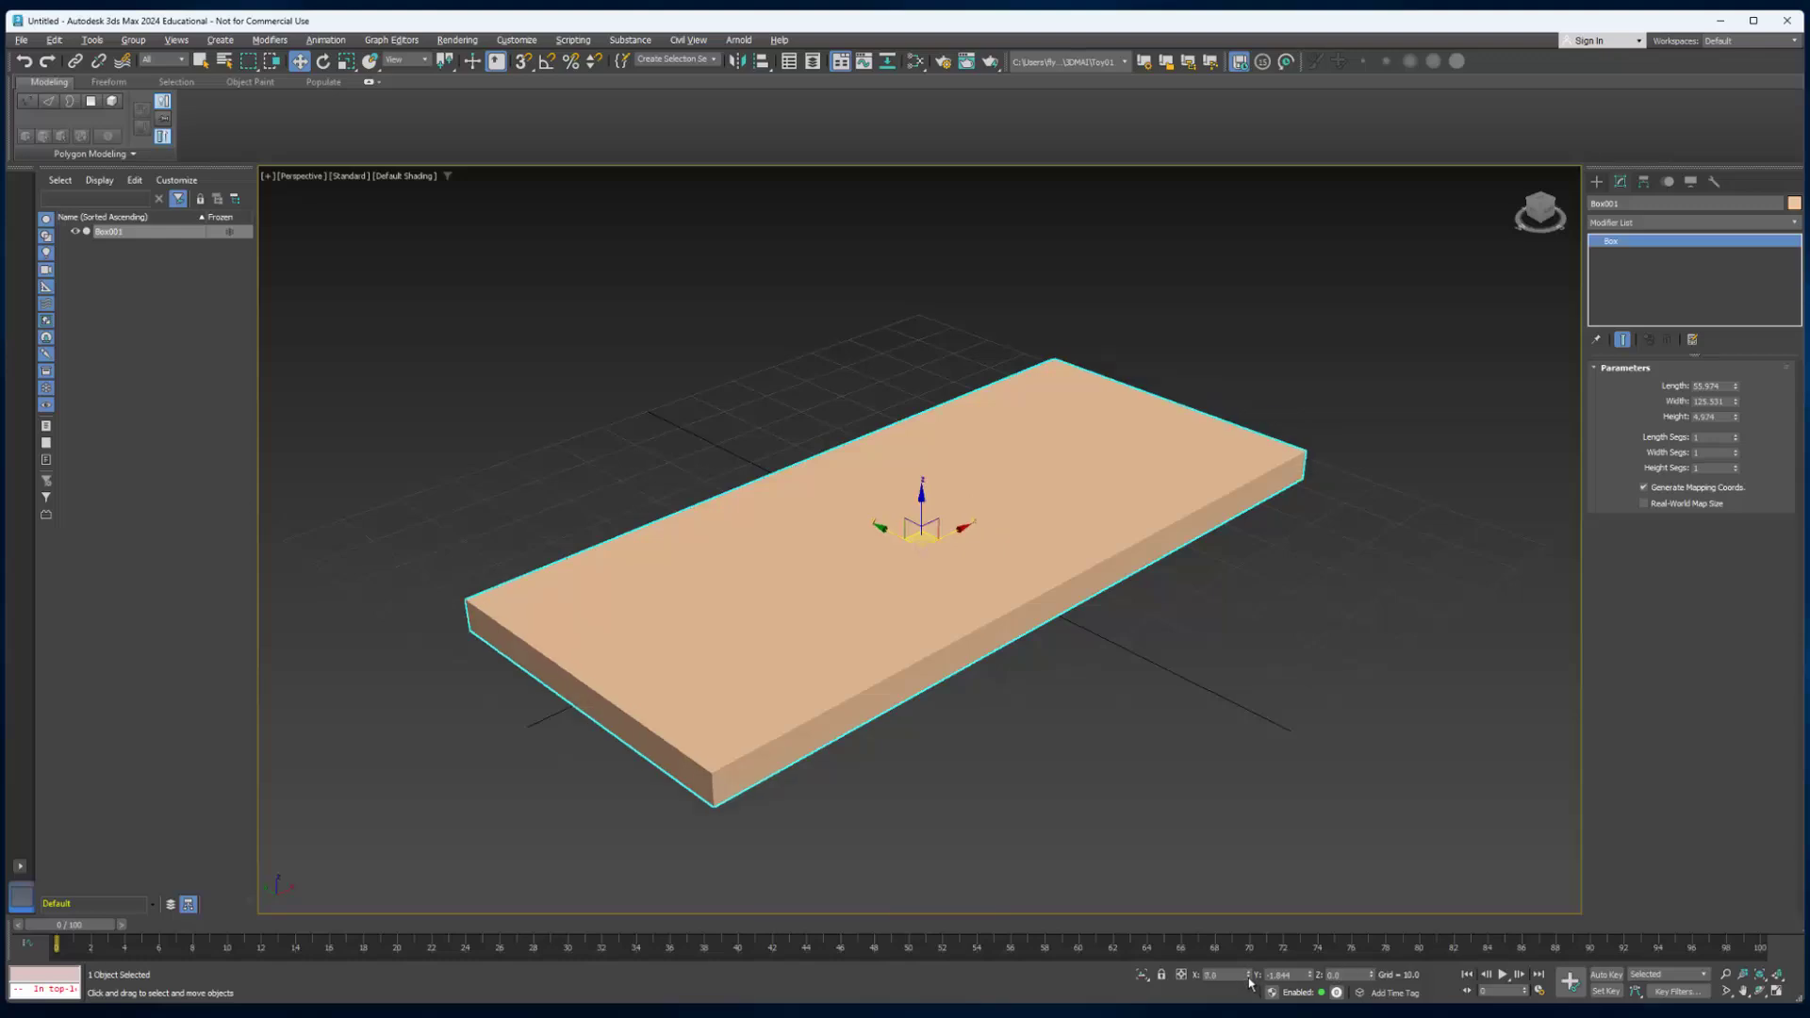
right_click(1310, 978)
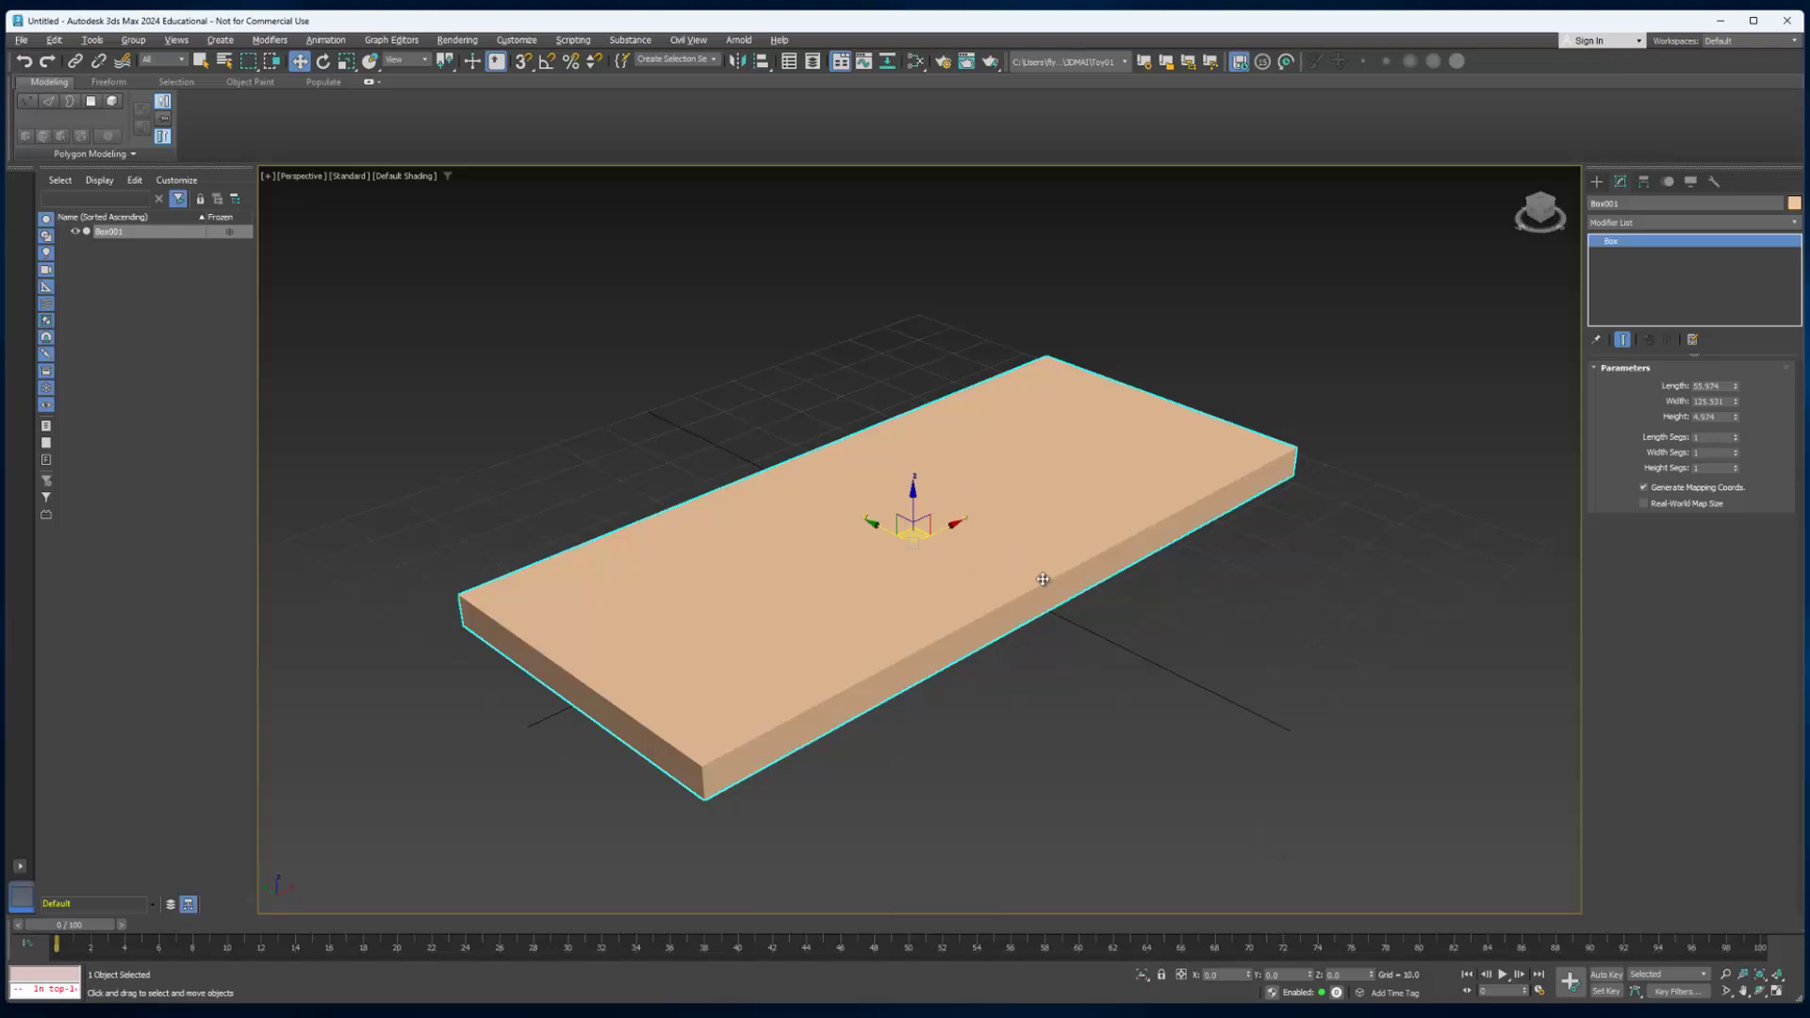
Draw a tall, thin cylinder beside the base, with a radius of about 2.4 and a height of about 62.
click(1597, 182)
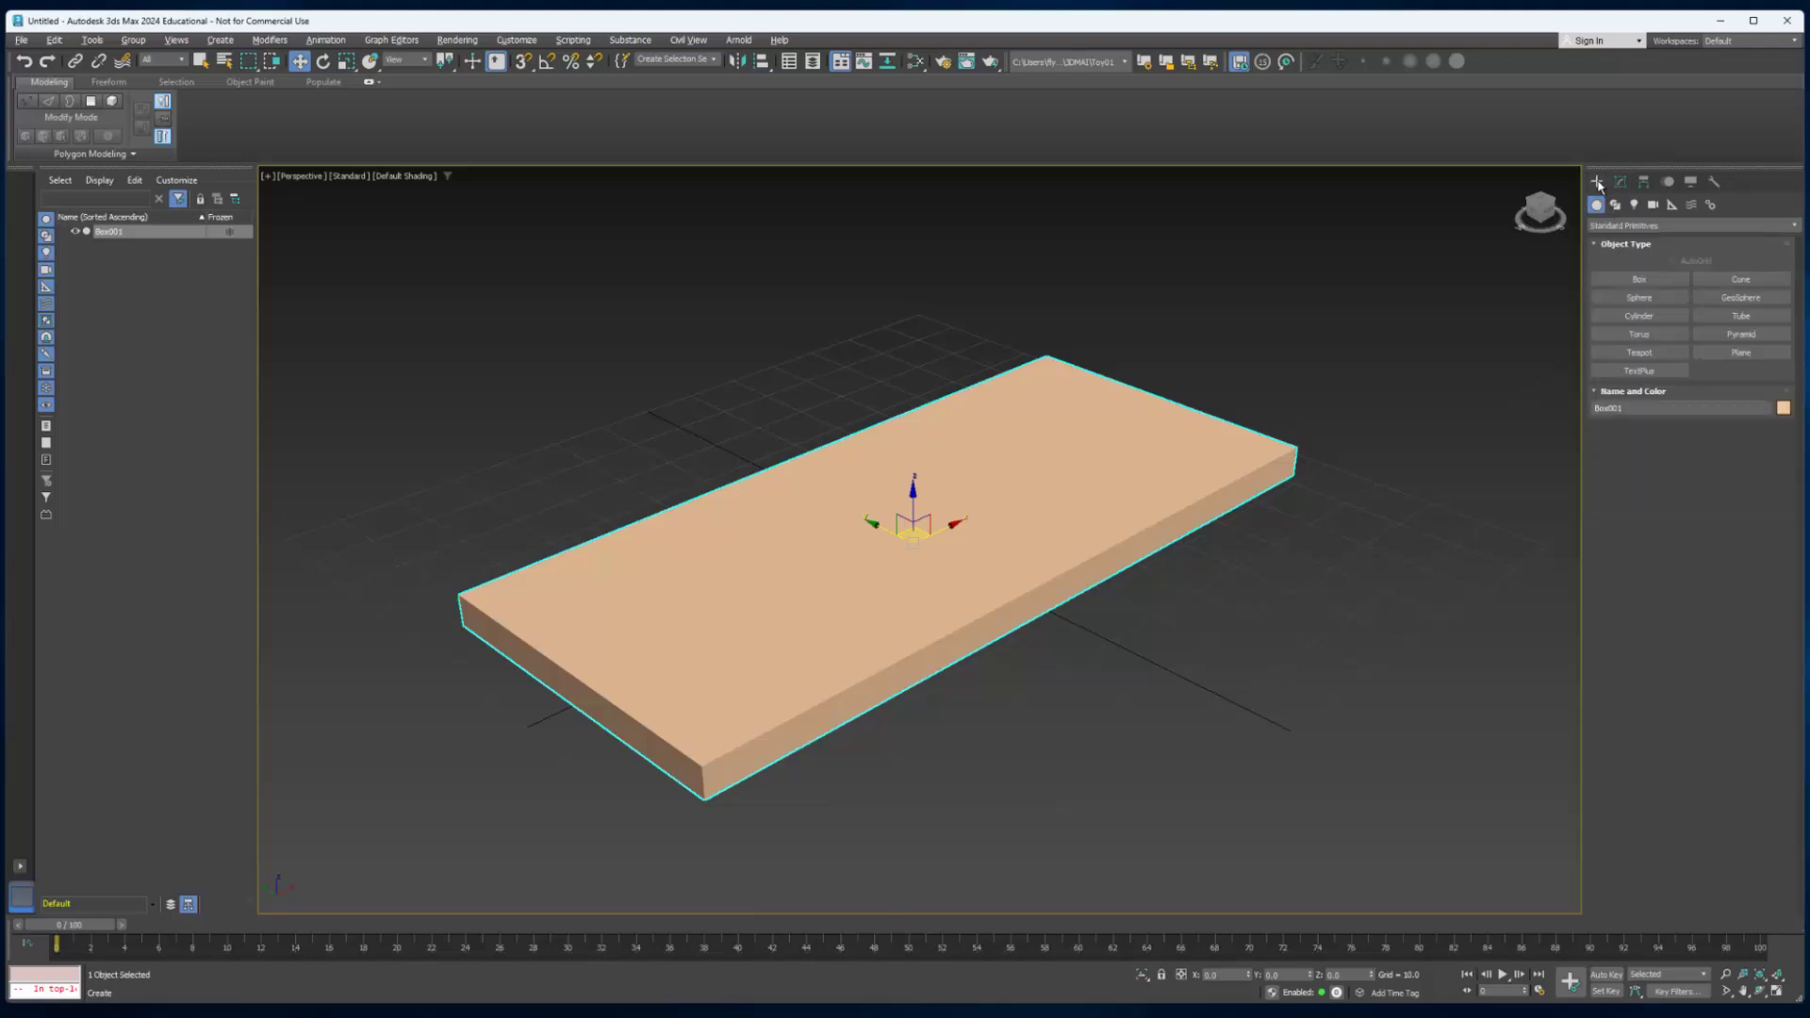
click(1650, 323)
drag(1200, 617, 1203, 626)
click(1260, 188)
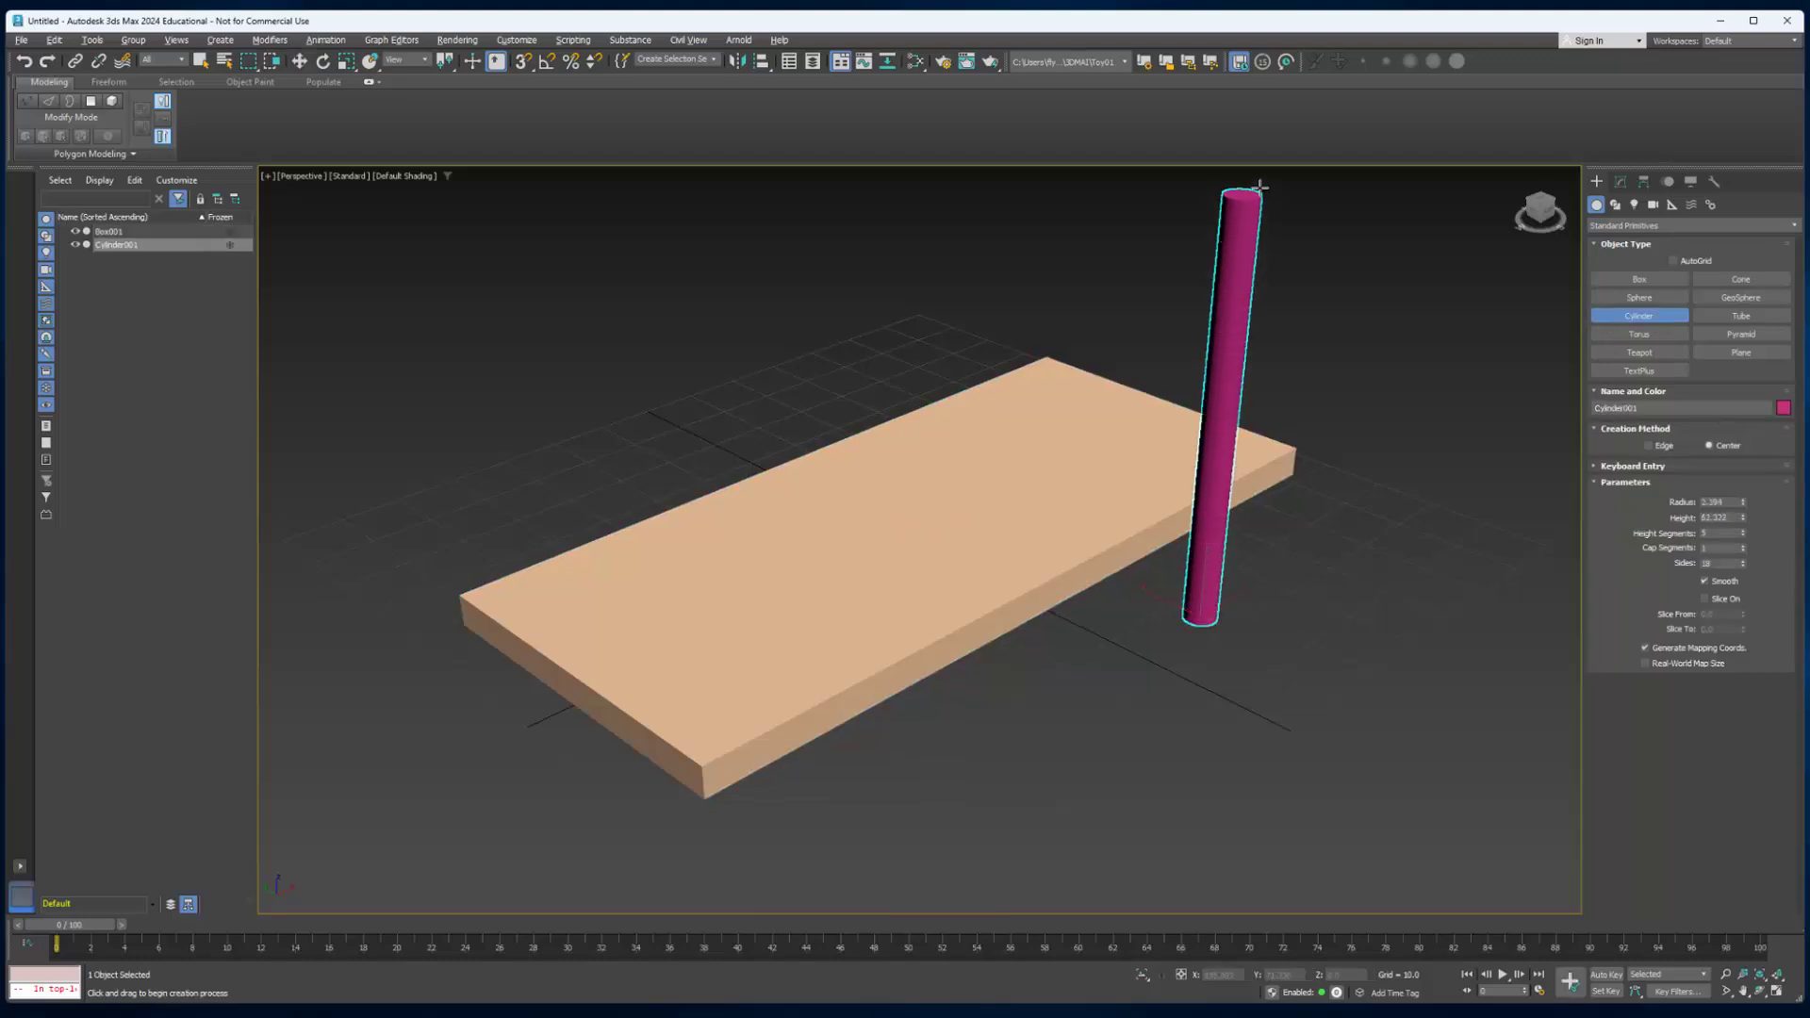
Adjust the cylinder to a radius of about 2.3 and a height of about 66.
middle_drag(1357, 553, 1336, 585)
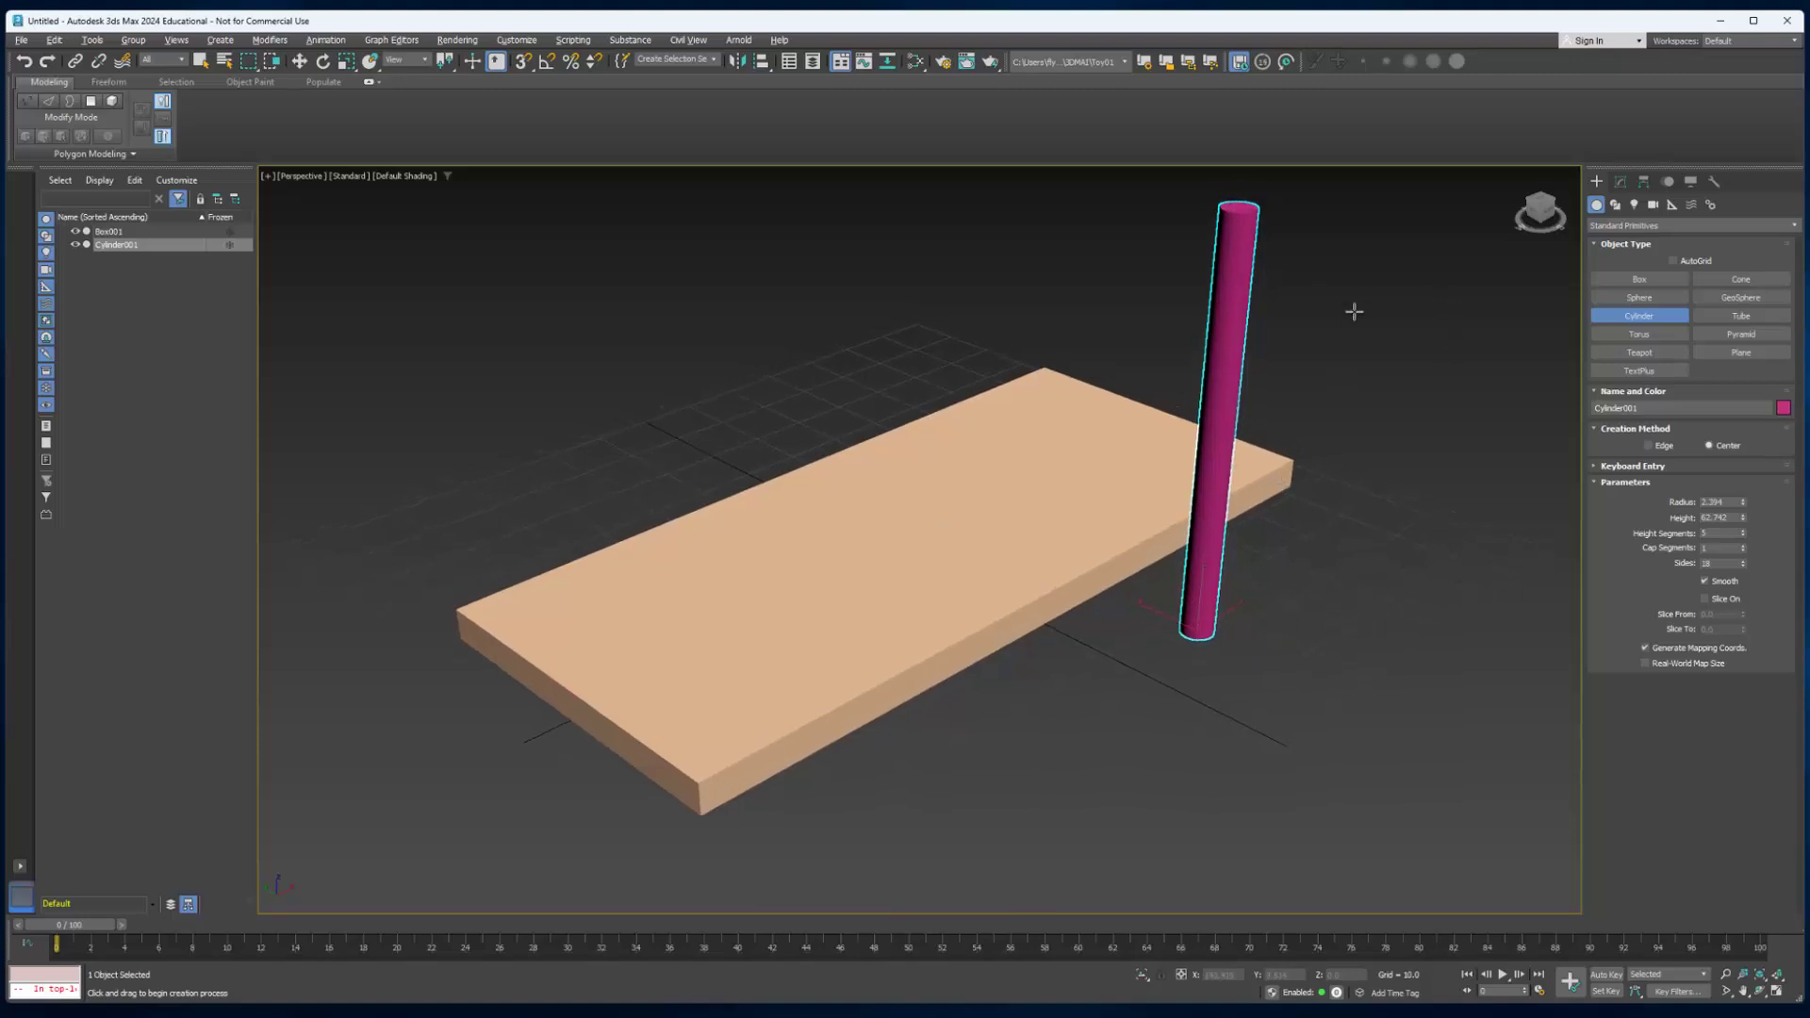
click(1621, 182)
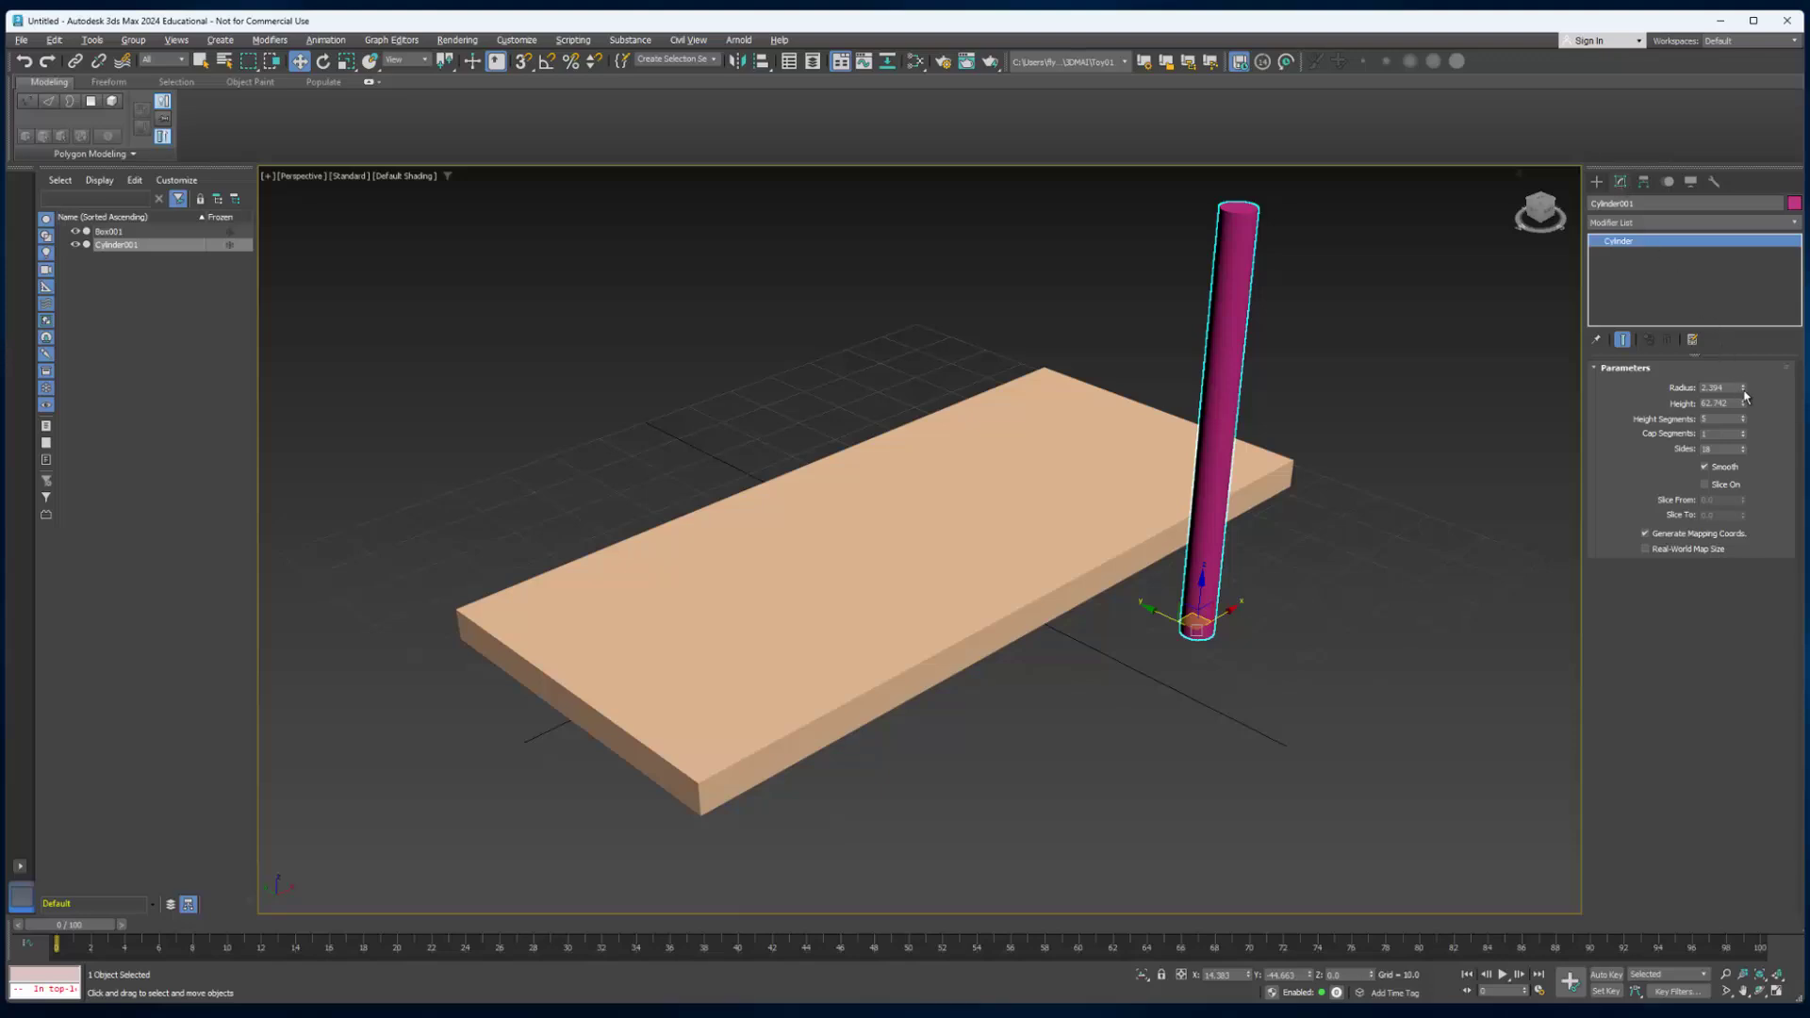
drag(1743, 392, 1744, 398)
mouse_move(1366, 525)
alt+middle_down()
mouse_move(1313, 537)
mouse_move(1385, 517)
alt+middle_up()
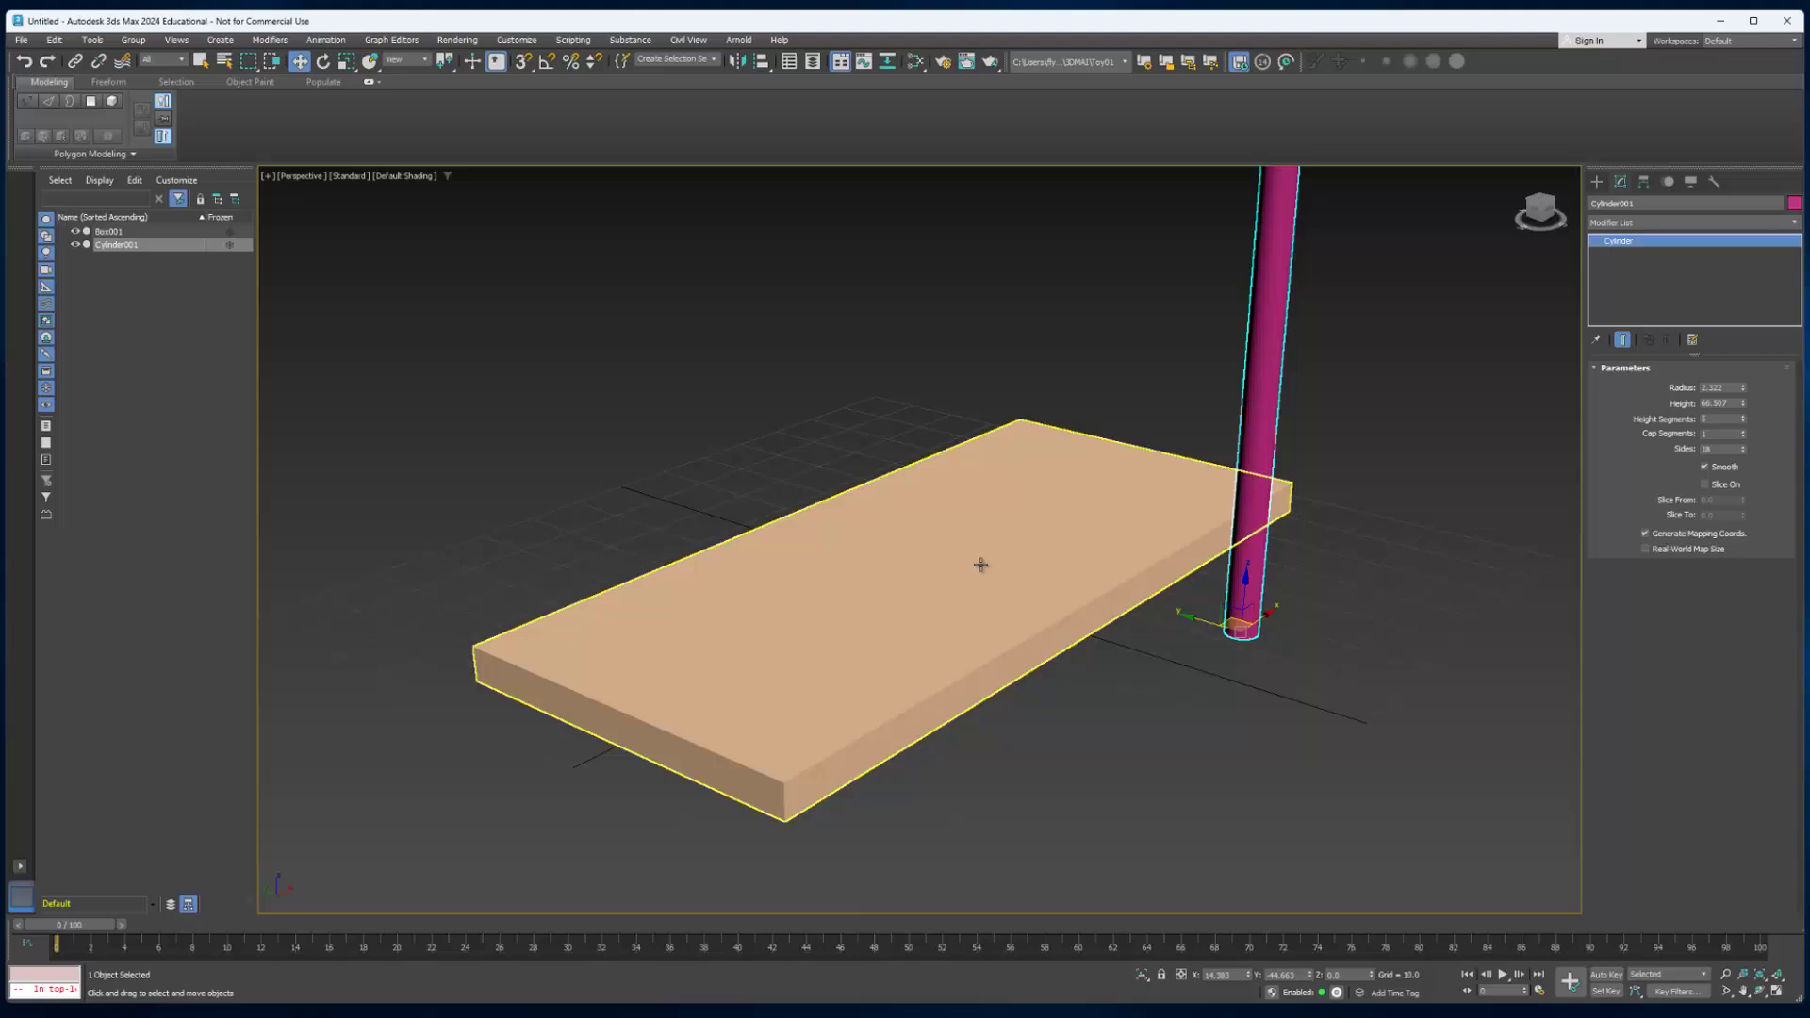
Center the cylinder at X 0, Y 0, and move it along X to about -42.8, near one end of the base.
alt+middle_drag(1002, 585, 933, 626)
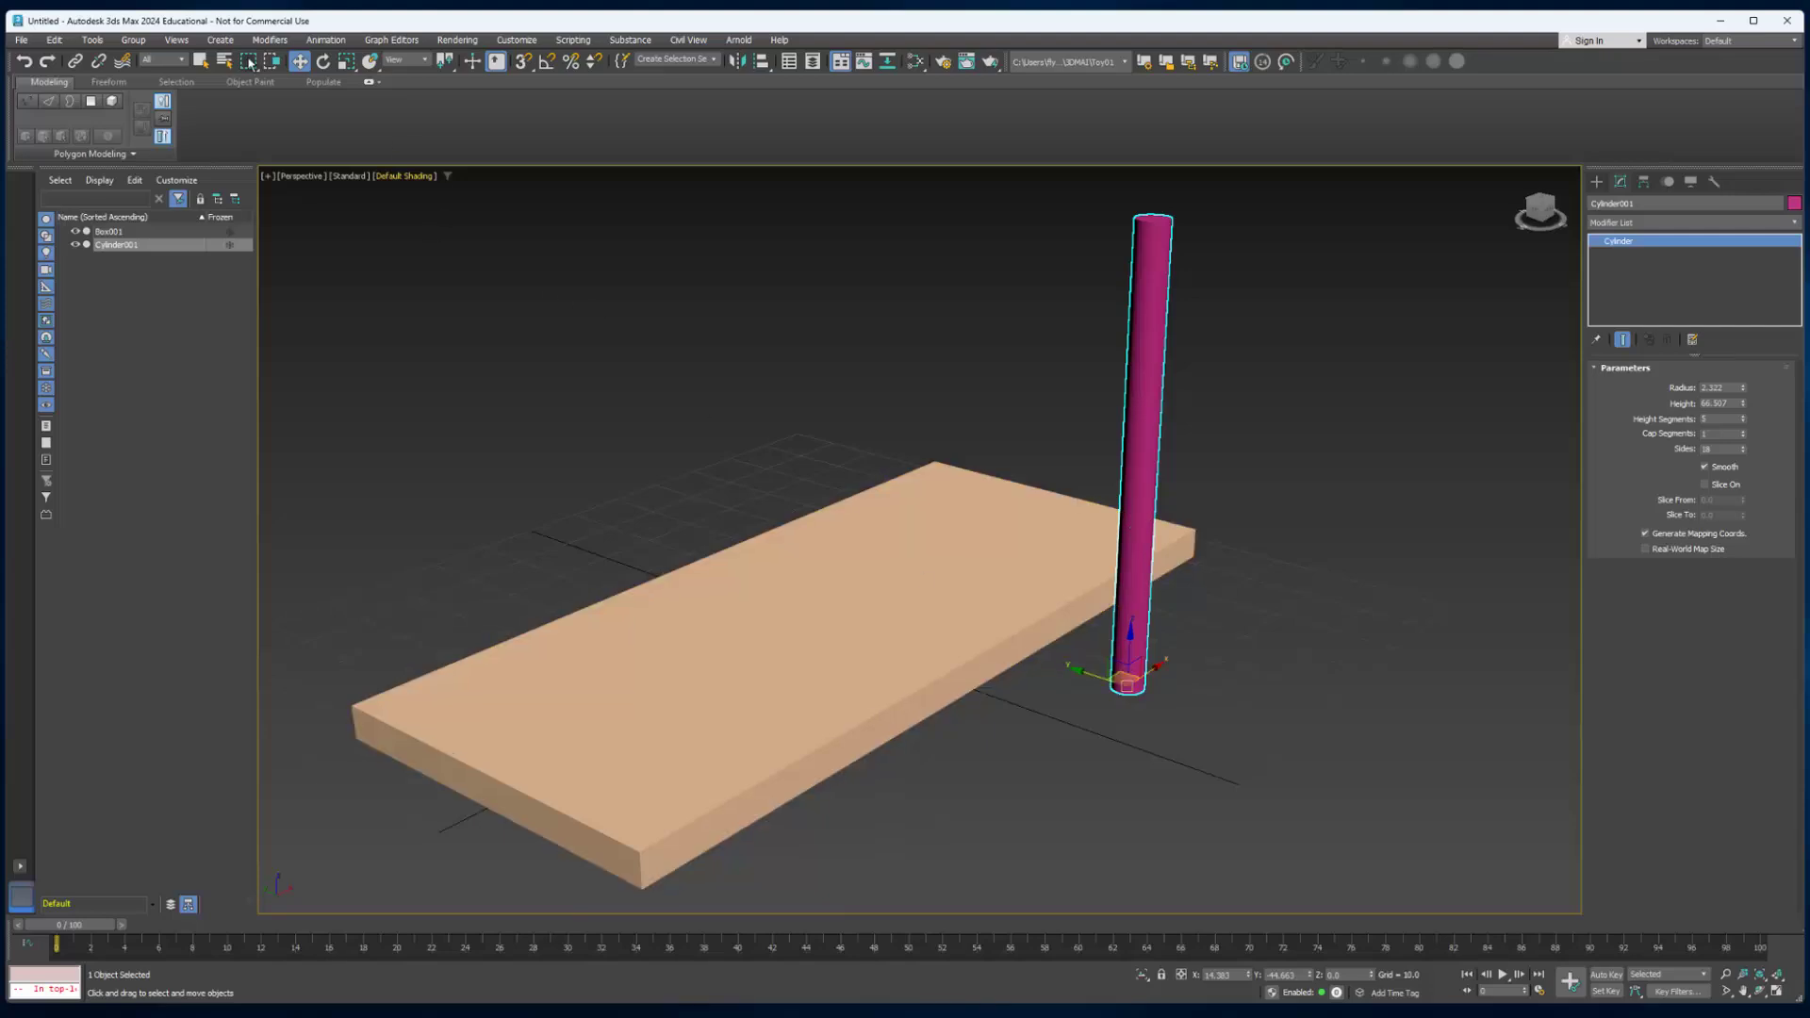
right_click(1248, 976)
right_click(1312, 978)
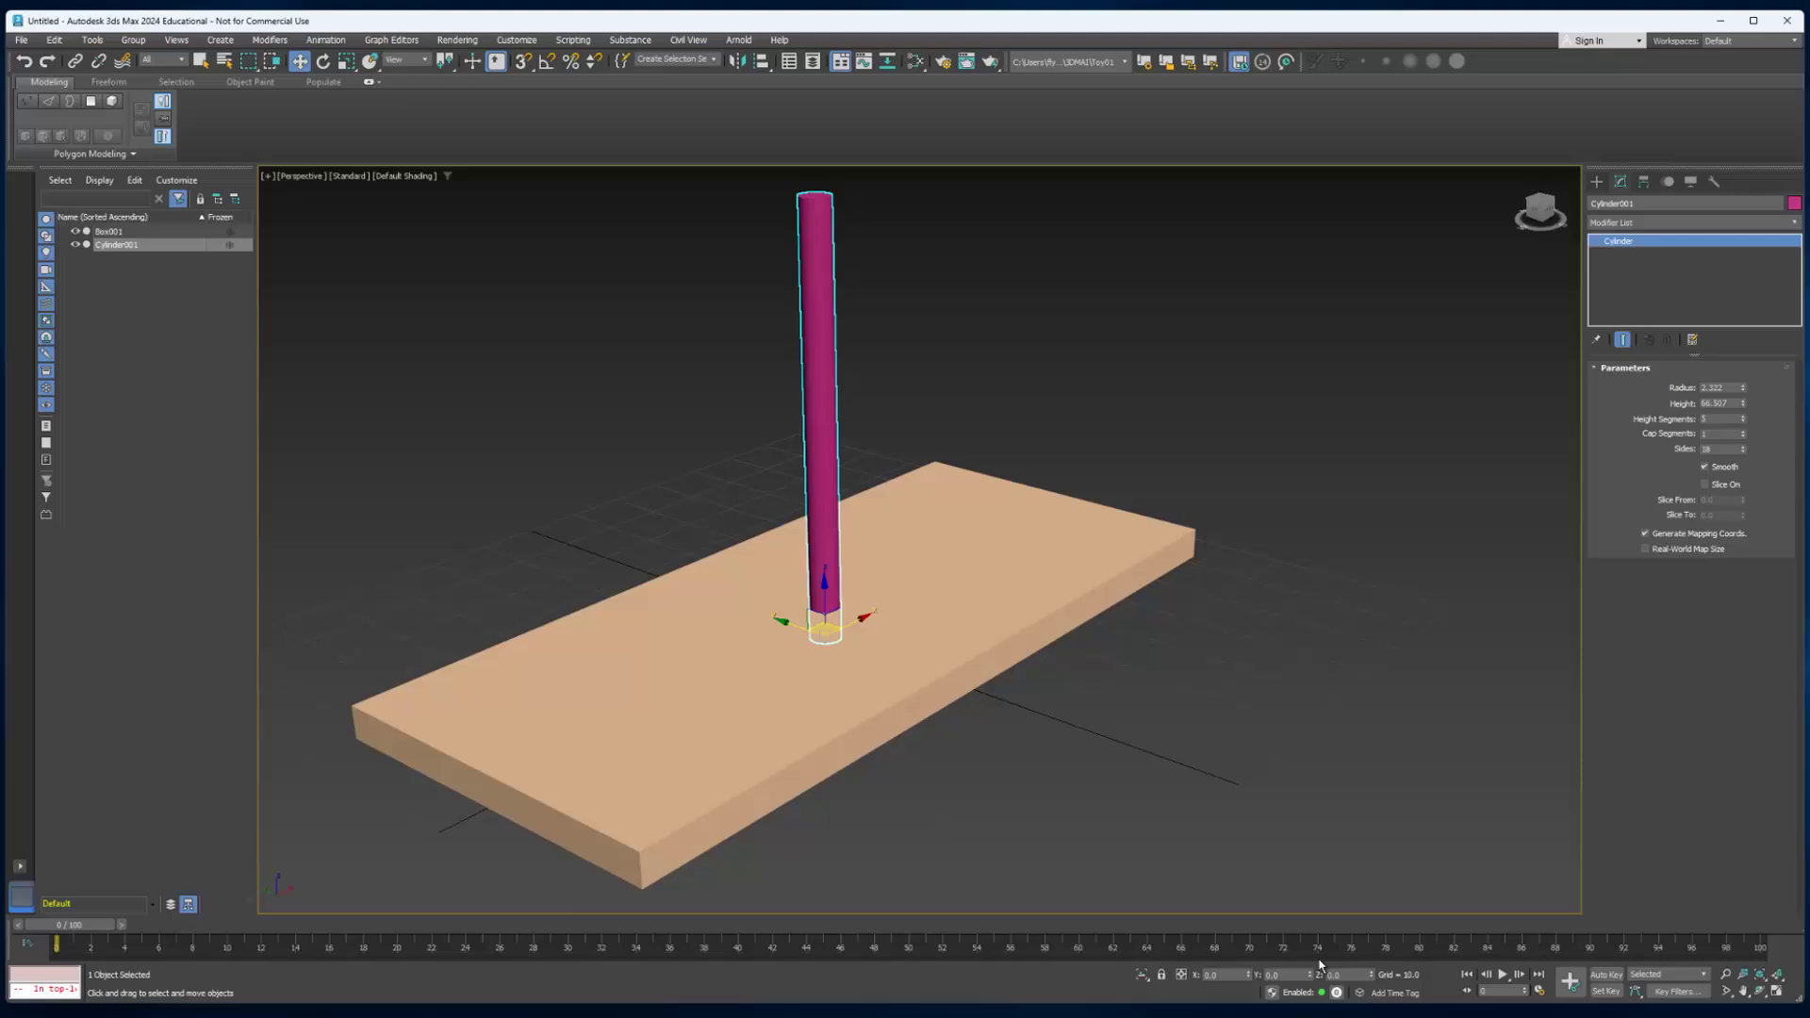
alt+middle_drag(936, 662, 1102, 618)
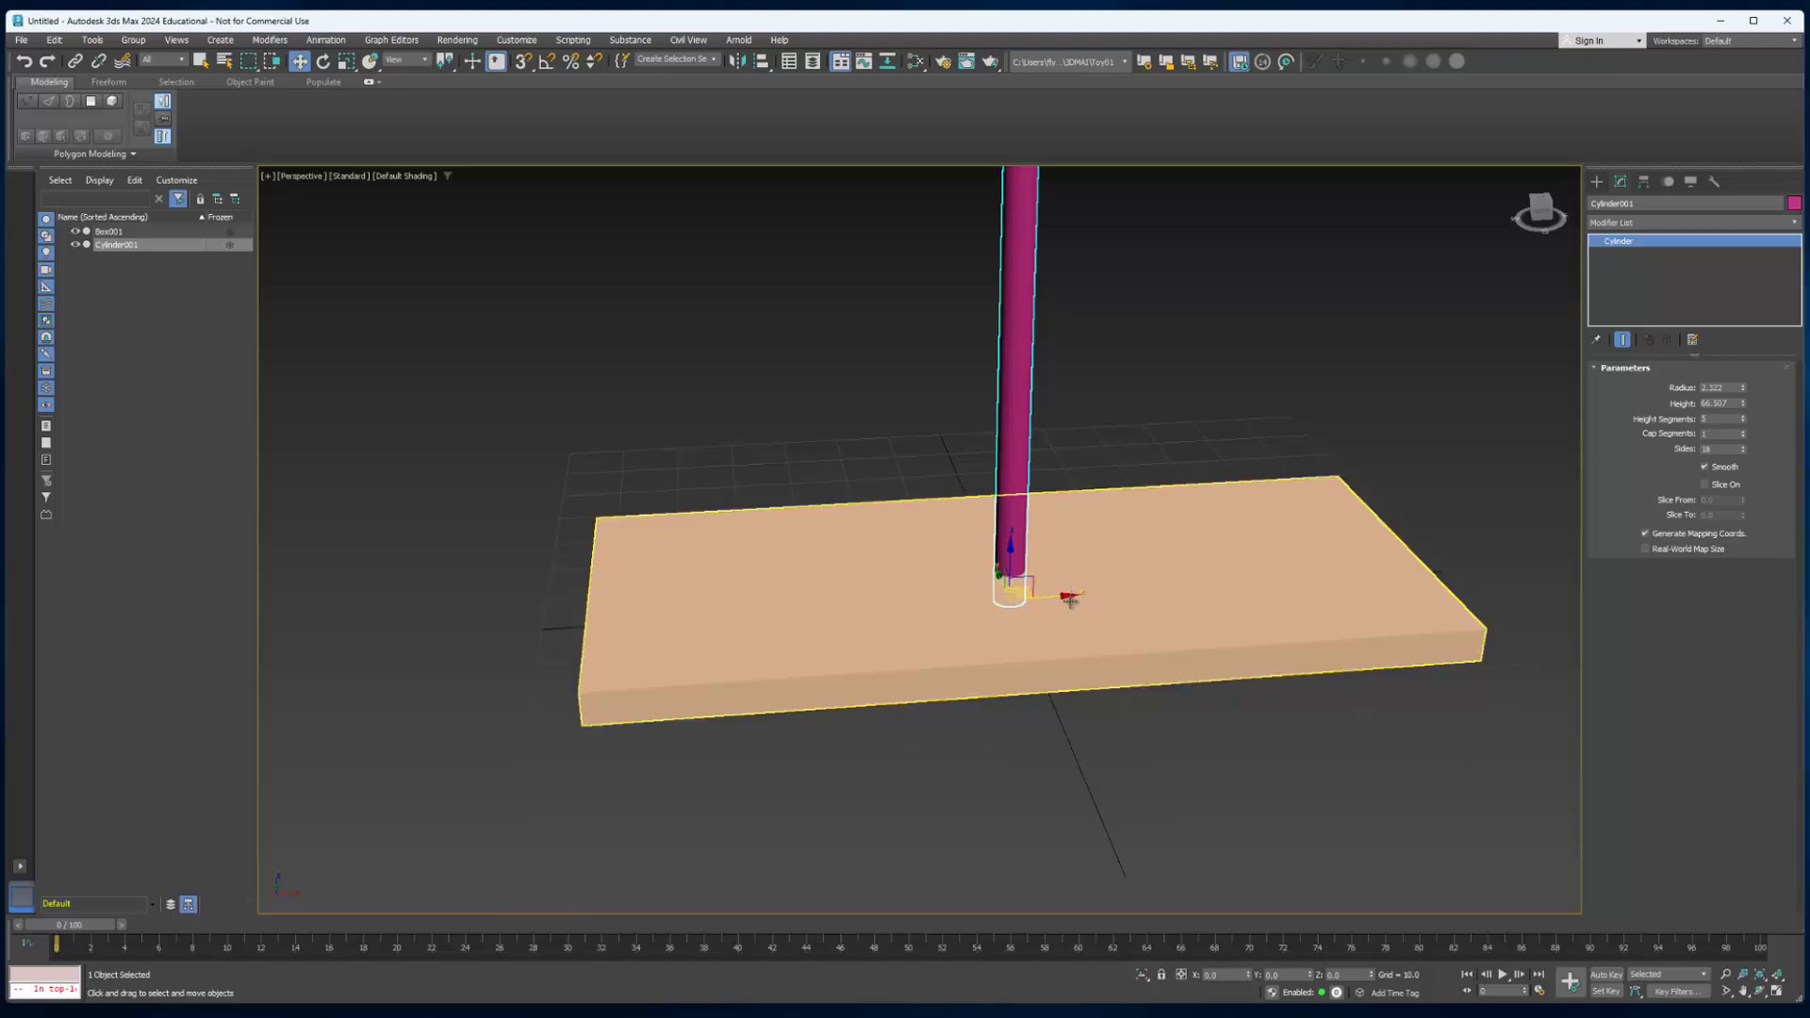
drag(1061, 597, 787, 611)
Clone the cylinder as a copy along X to about 47.3, near the opposite end of the base.
alt+middle_drag(949, 626, 871, 661)
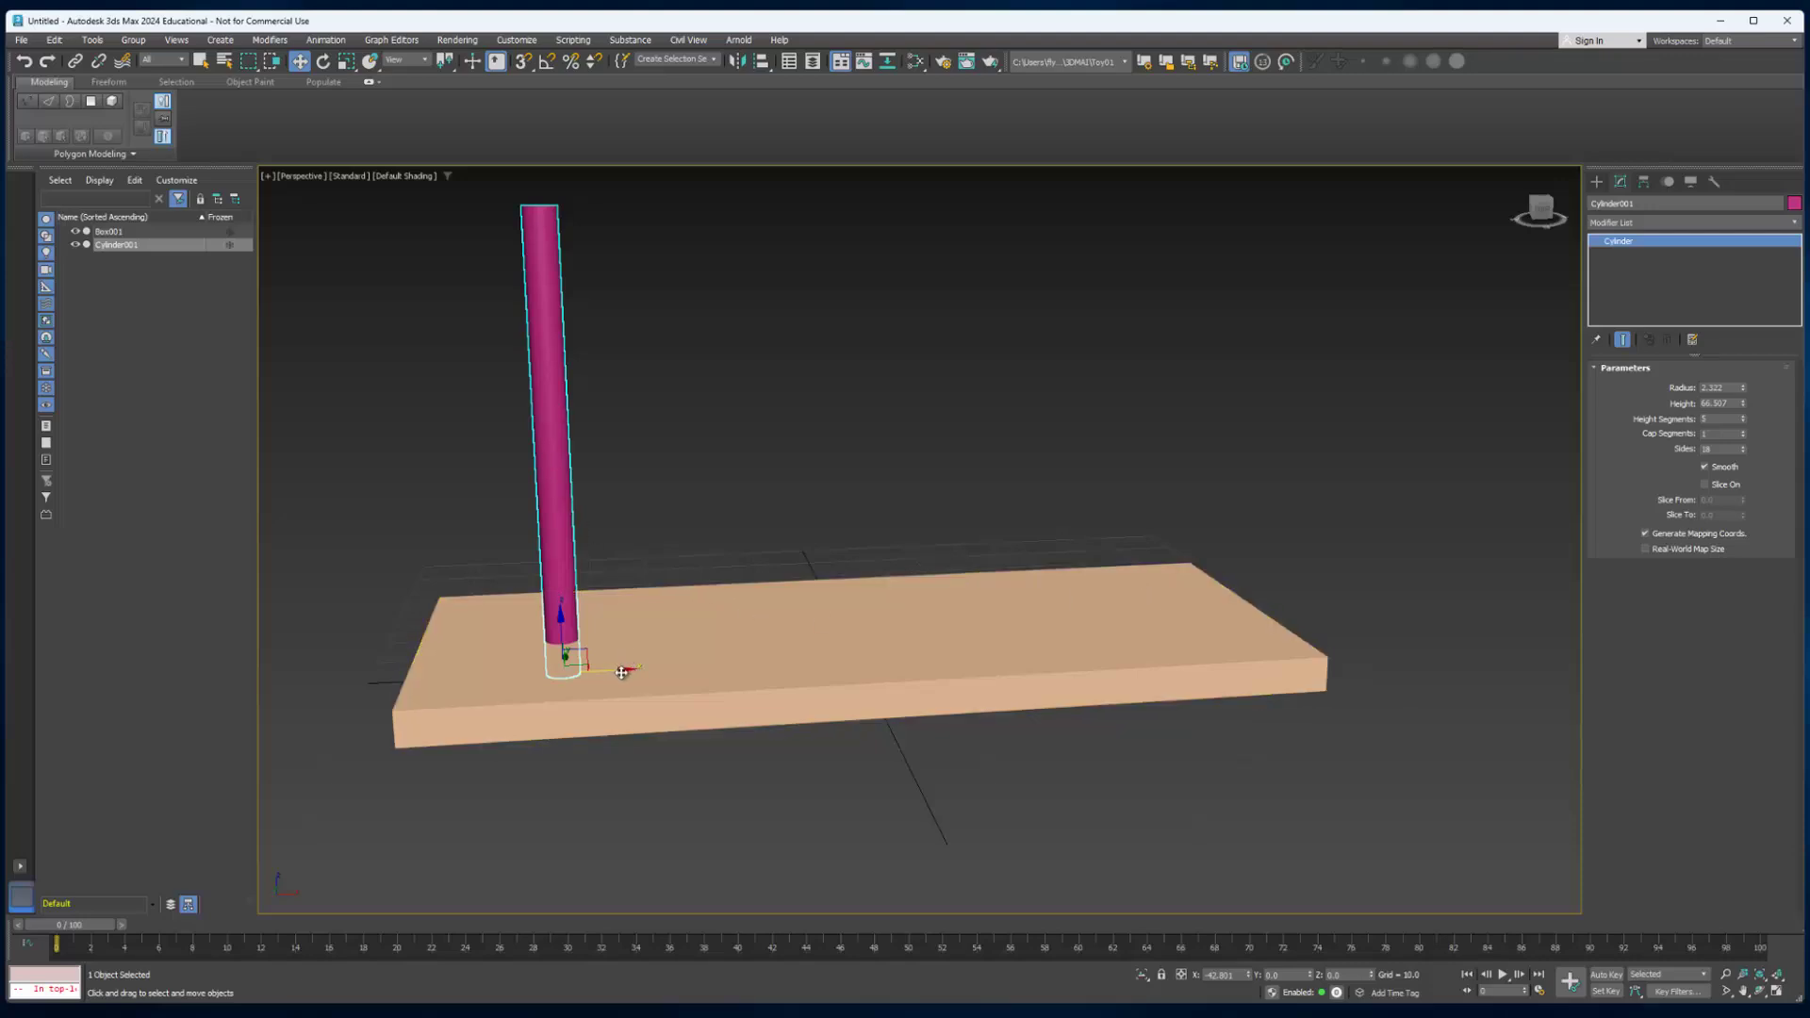
middle_drag(733, 698, 711, 702)
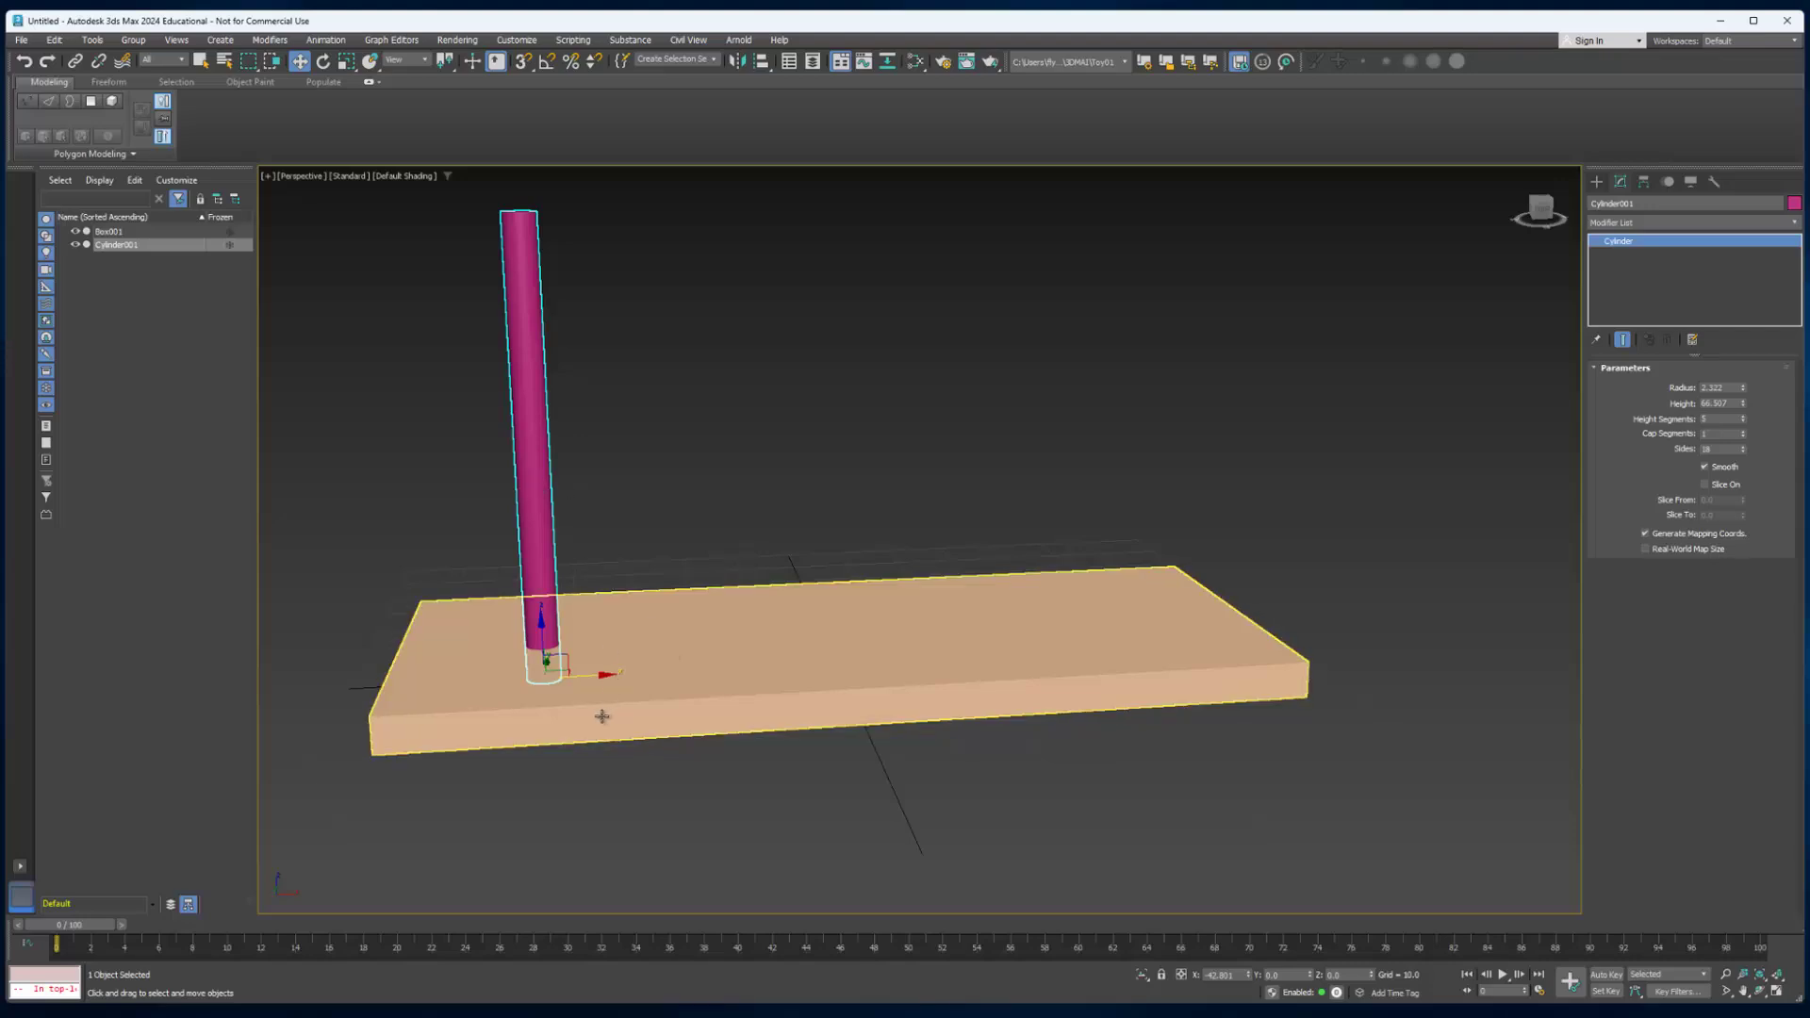
shift+drag(599, 677, 1188, 711)
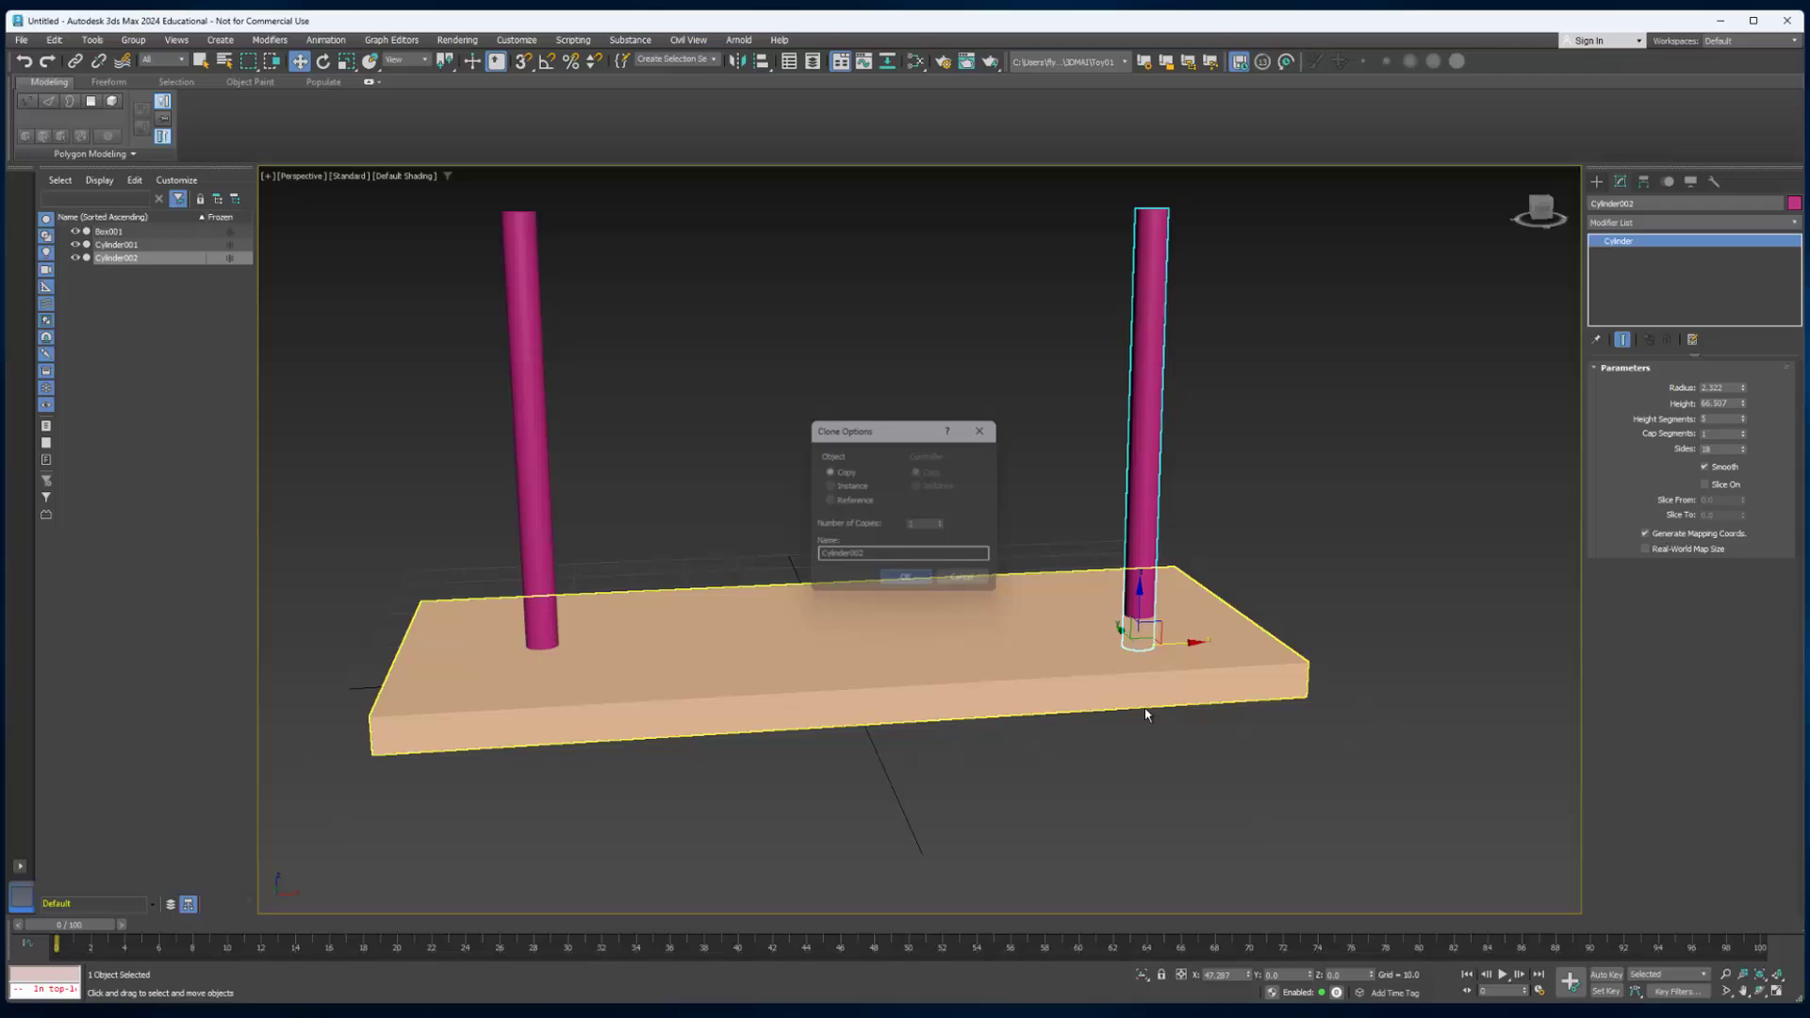
Clone the second cylinder along X as five copies spaced about 14 units apart, starting at X of about 61.4.
mouse_move(1168, 744)
alt+middle_down()
mouse_move(1153, 856)
mouse_move(1169, 728)
mouse_move(1230, 719)
mouse_move(726, 740)
alt+middle_up()
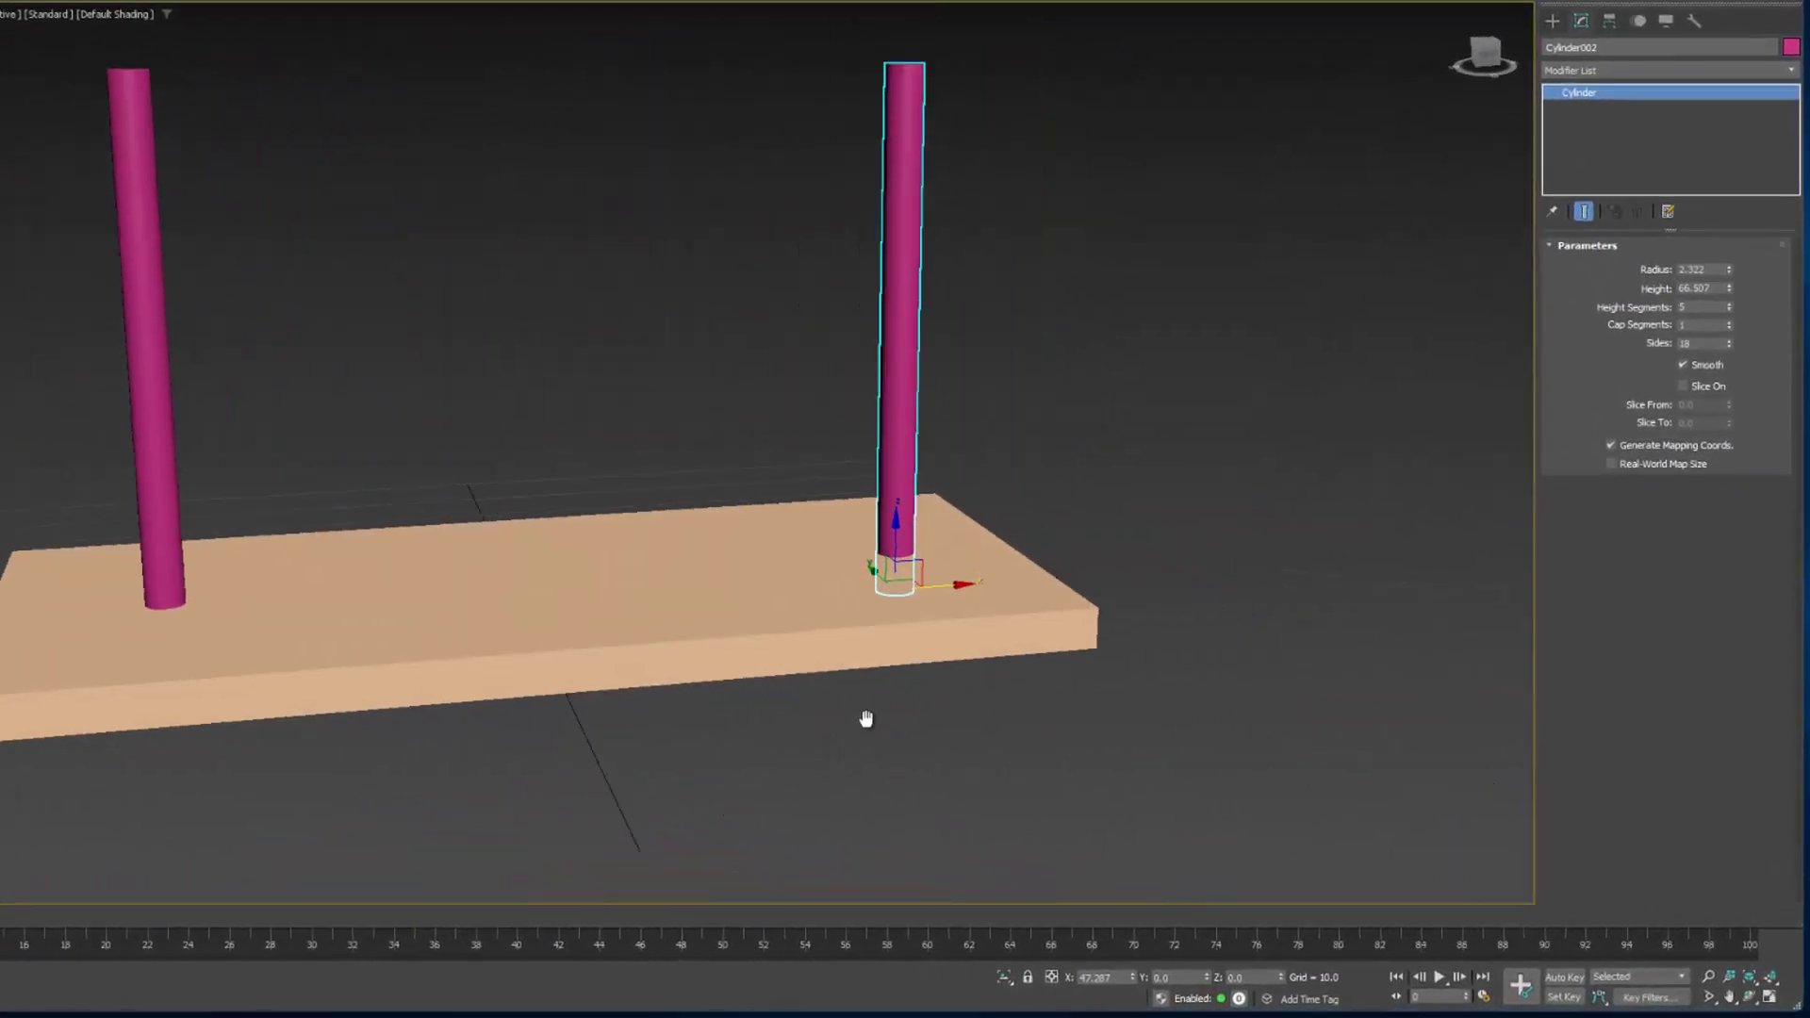
alt+middle_drag(726, 740, 601, 747)
scroll(786, 717, down, 3)
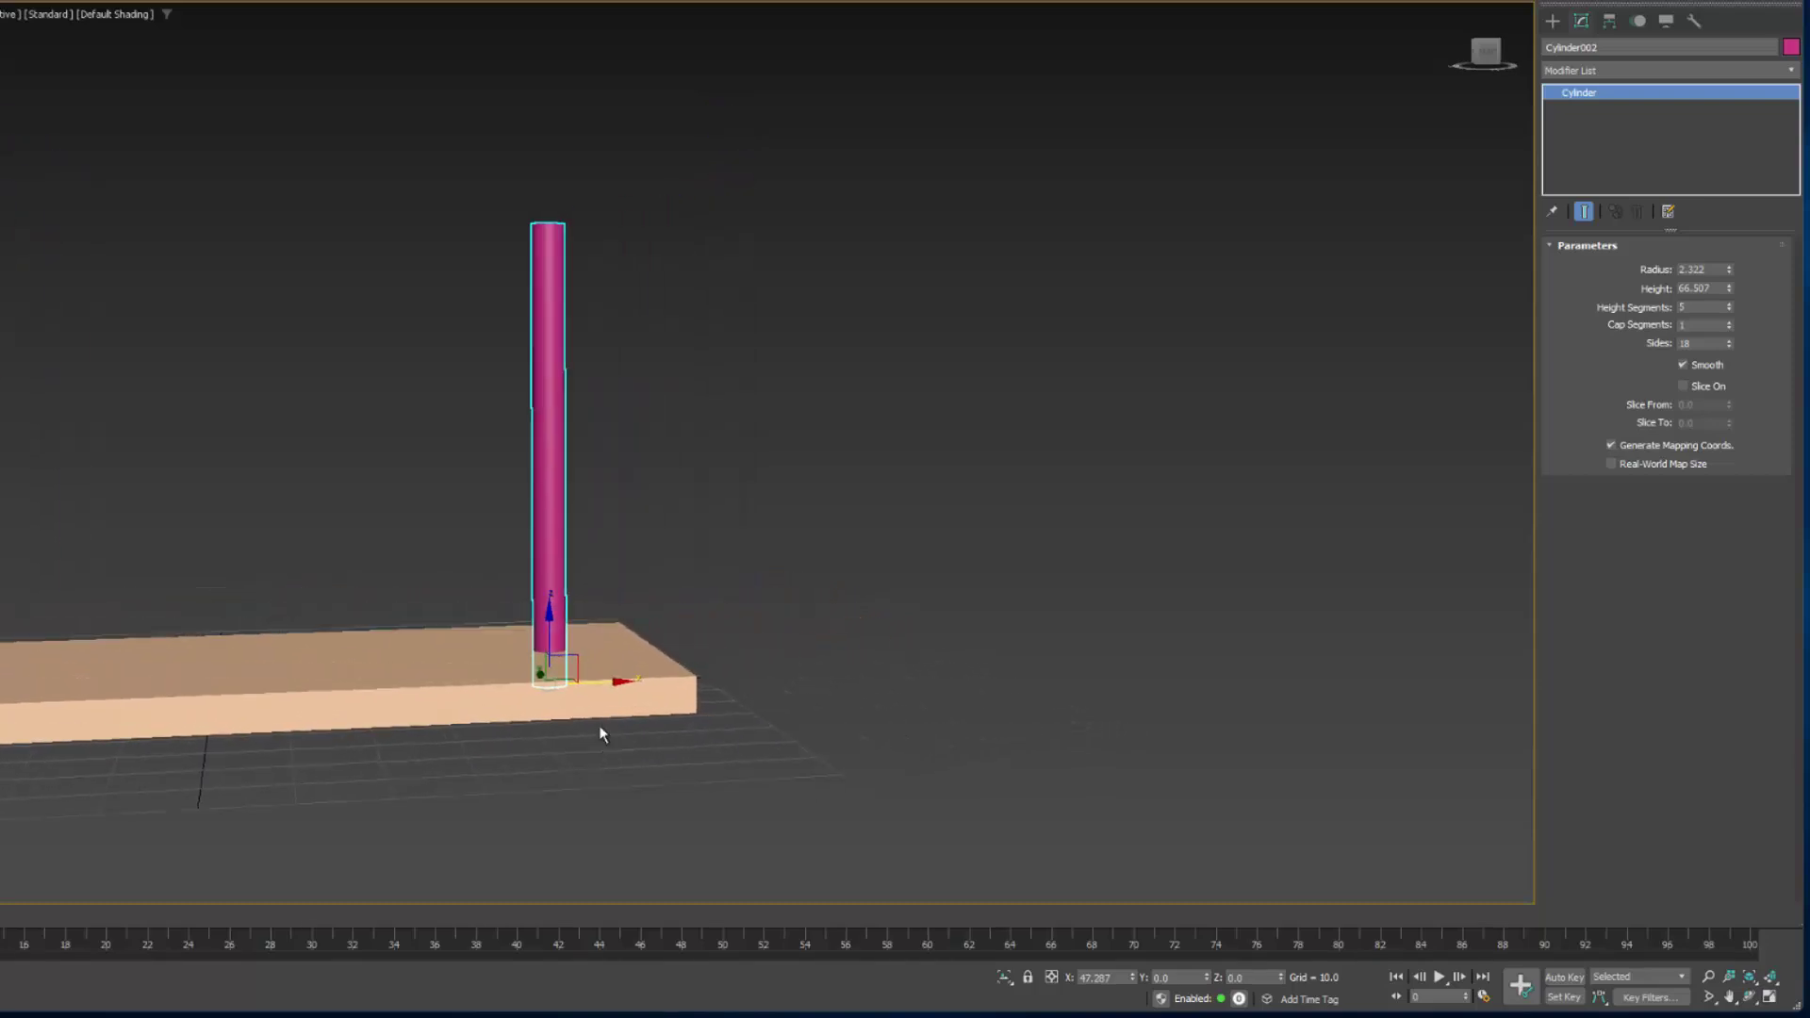
mouse_move(617, 685)
shift+mouse_down()
mouse_move(678, 679)
mouse_move(705, 700)
shift+mouse_up()
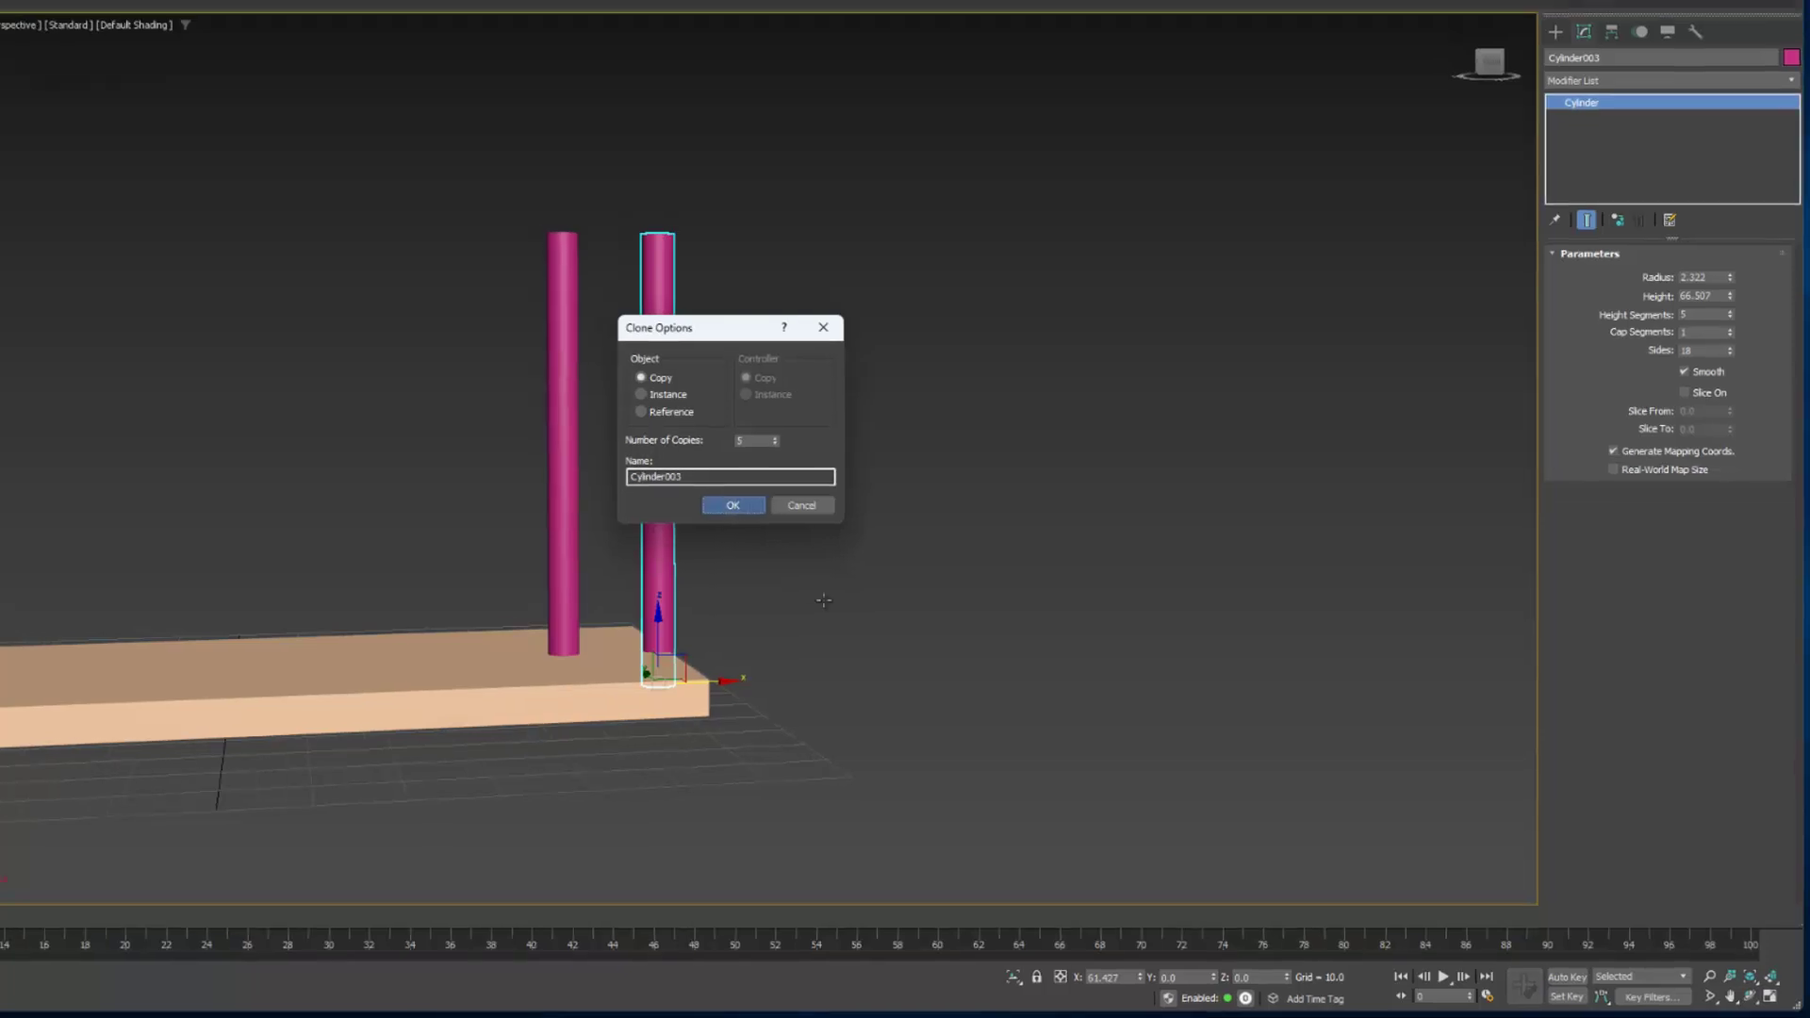
click(720, 500)
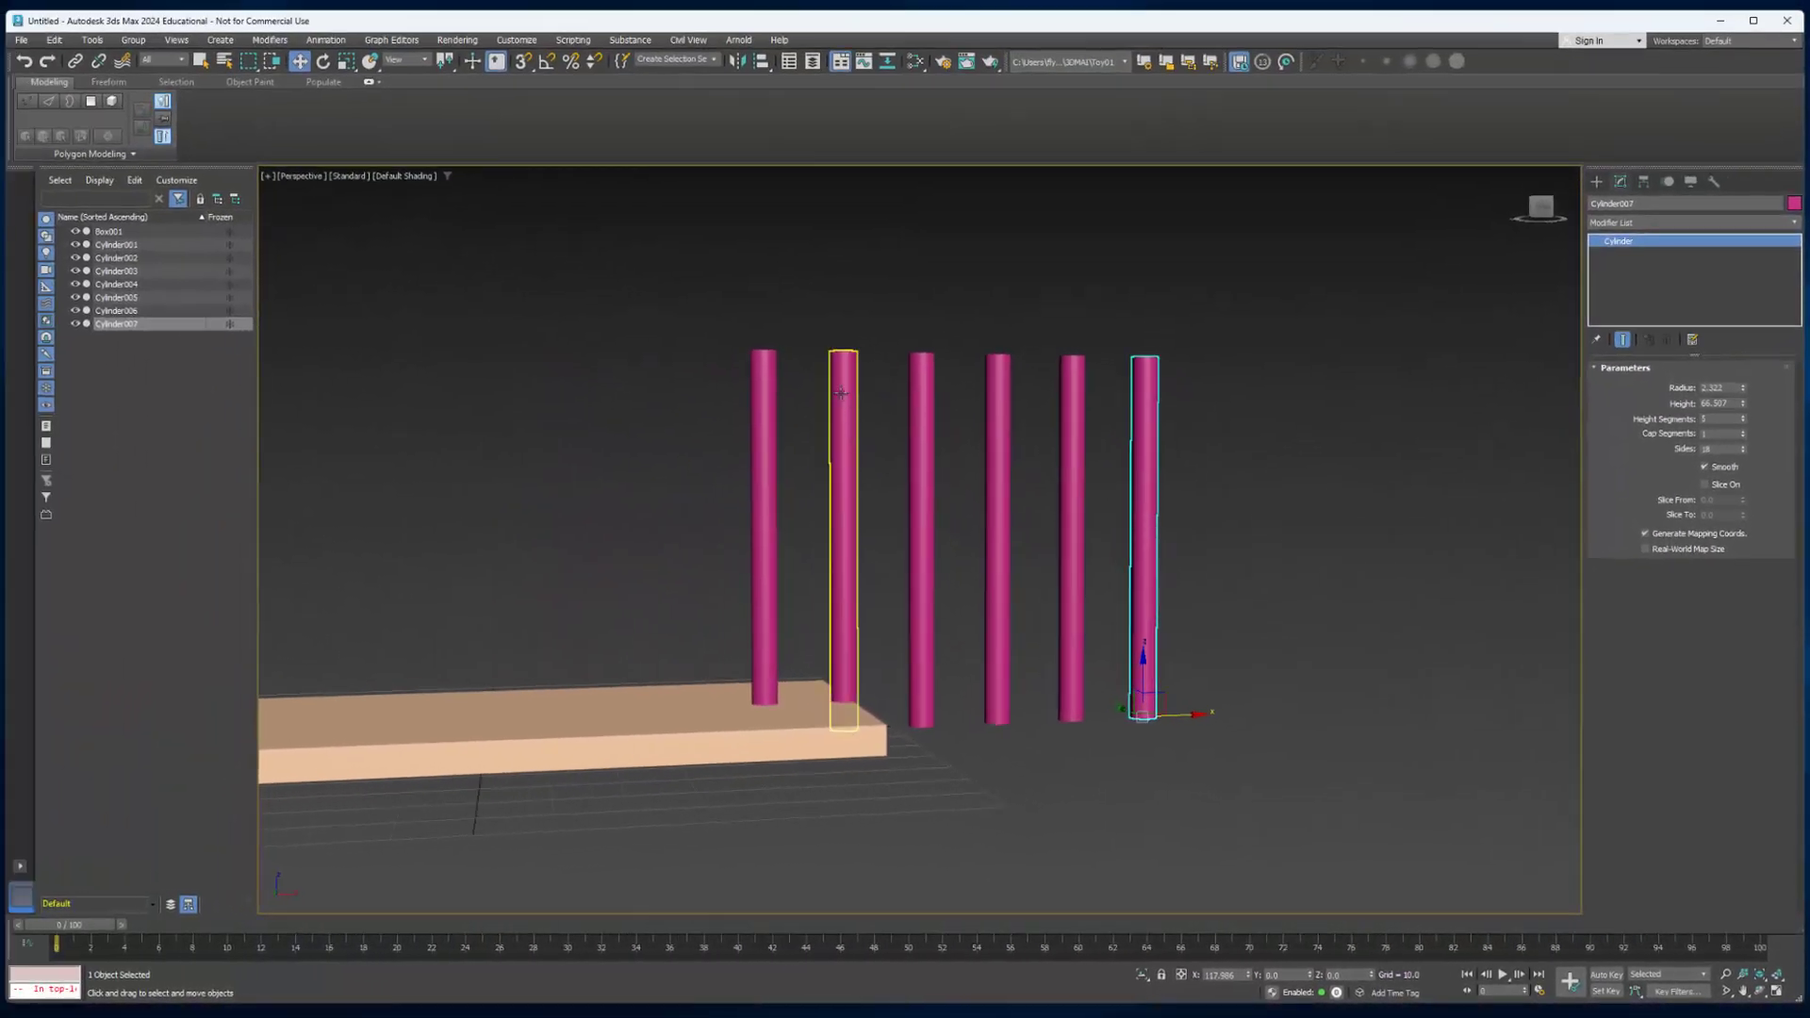
Delete the five extra cylinder copies beyond the second peg, keeping only the two pegs on the base.
drag(1129, 420, 1189, 444)
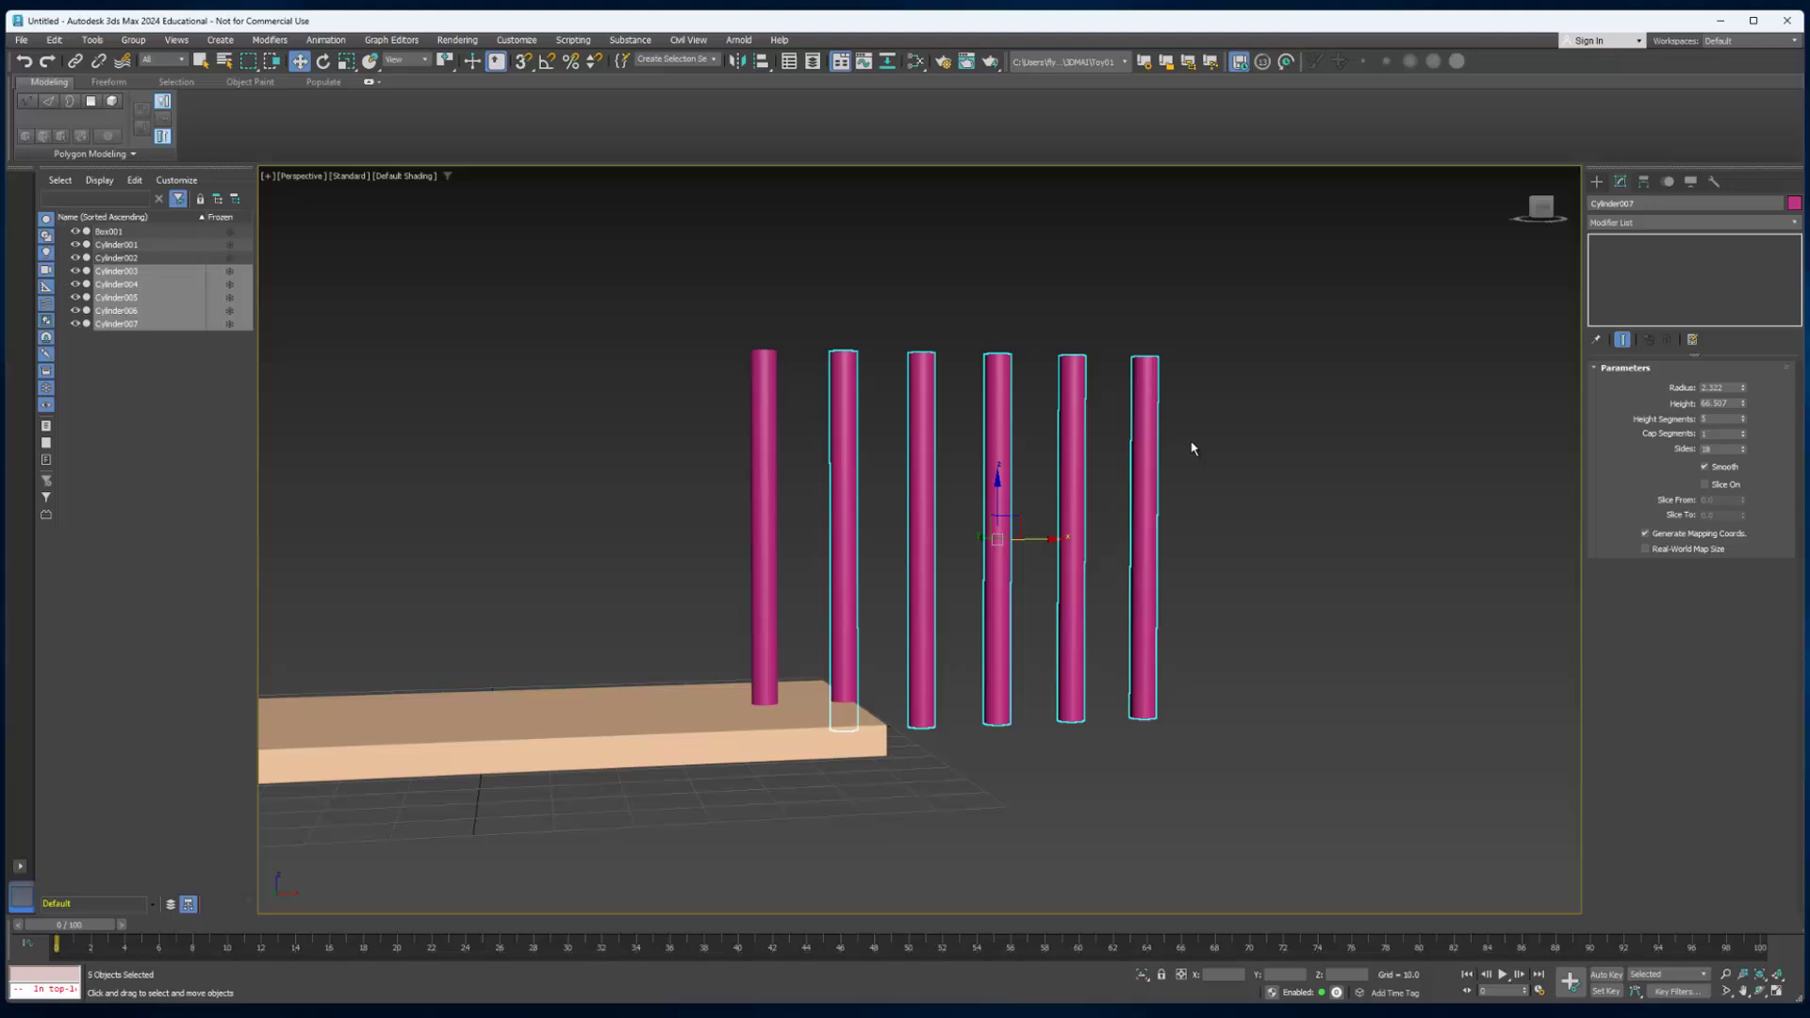
key(Delete)
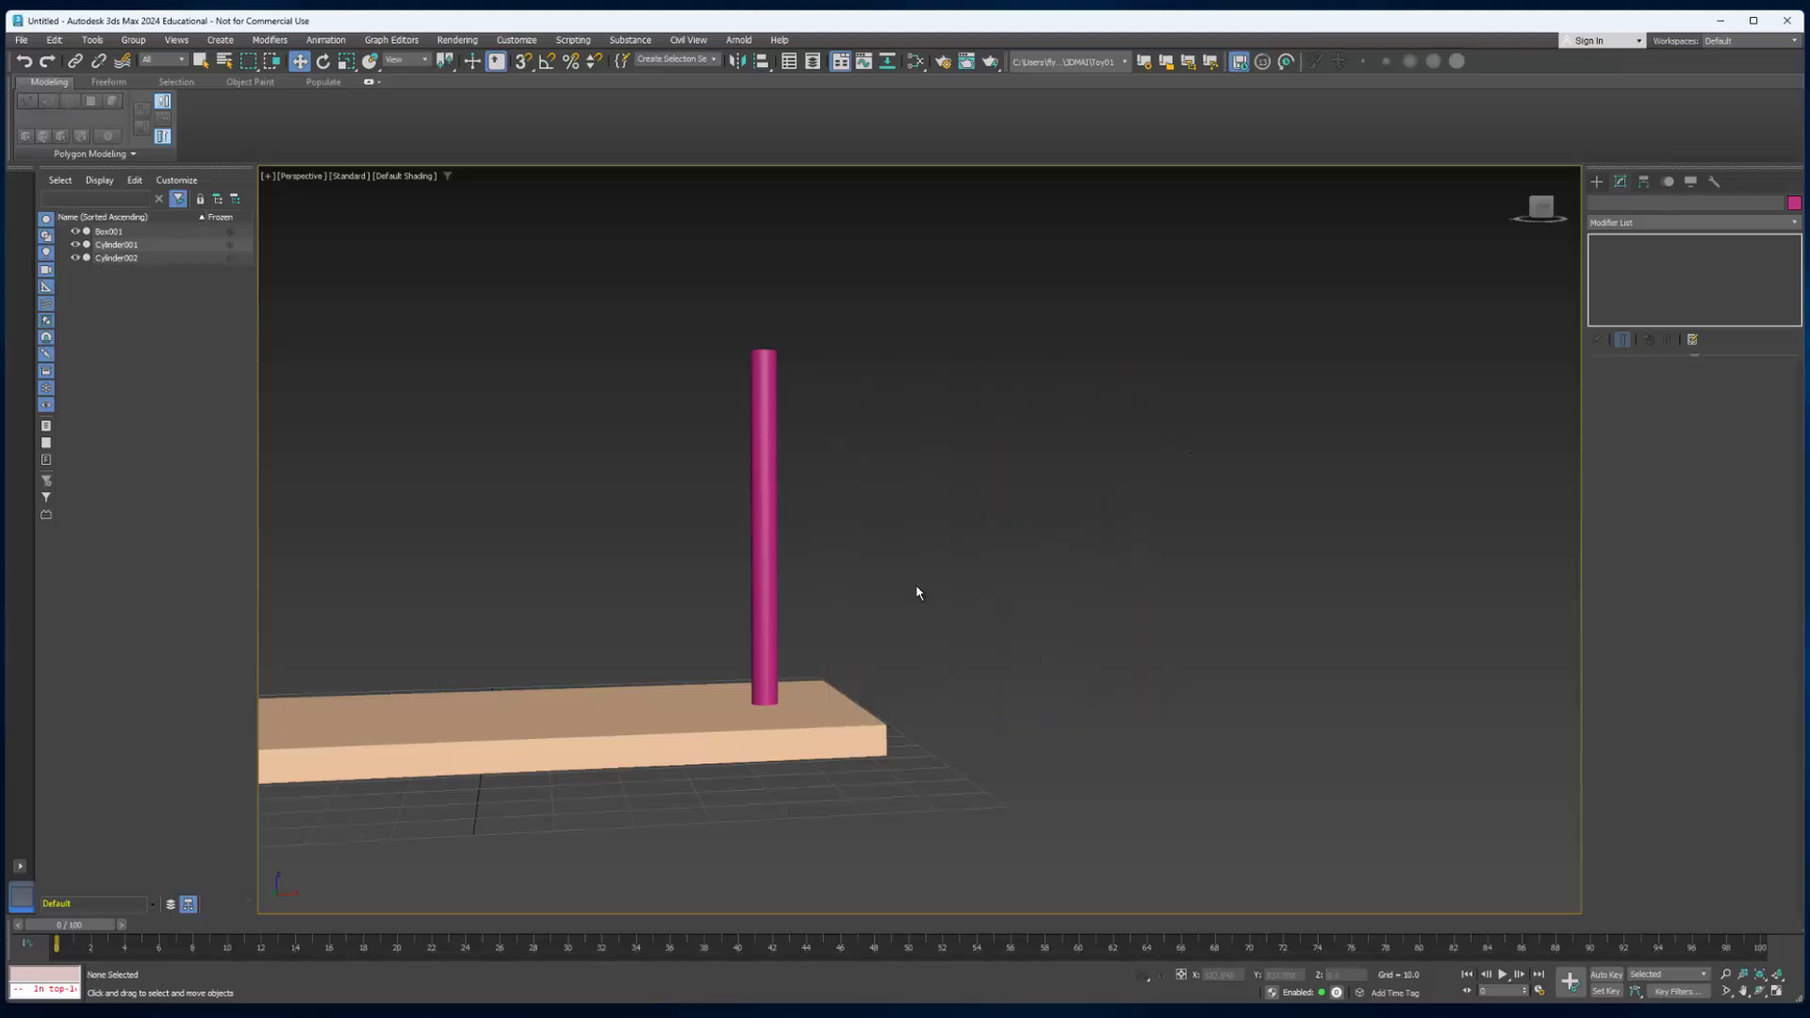
middle_drag(861, 632, 1203, 647)
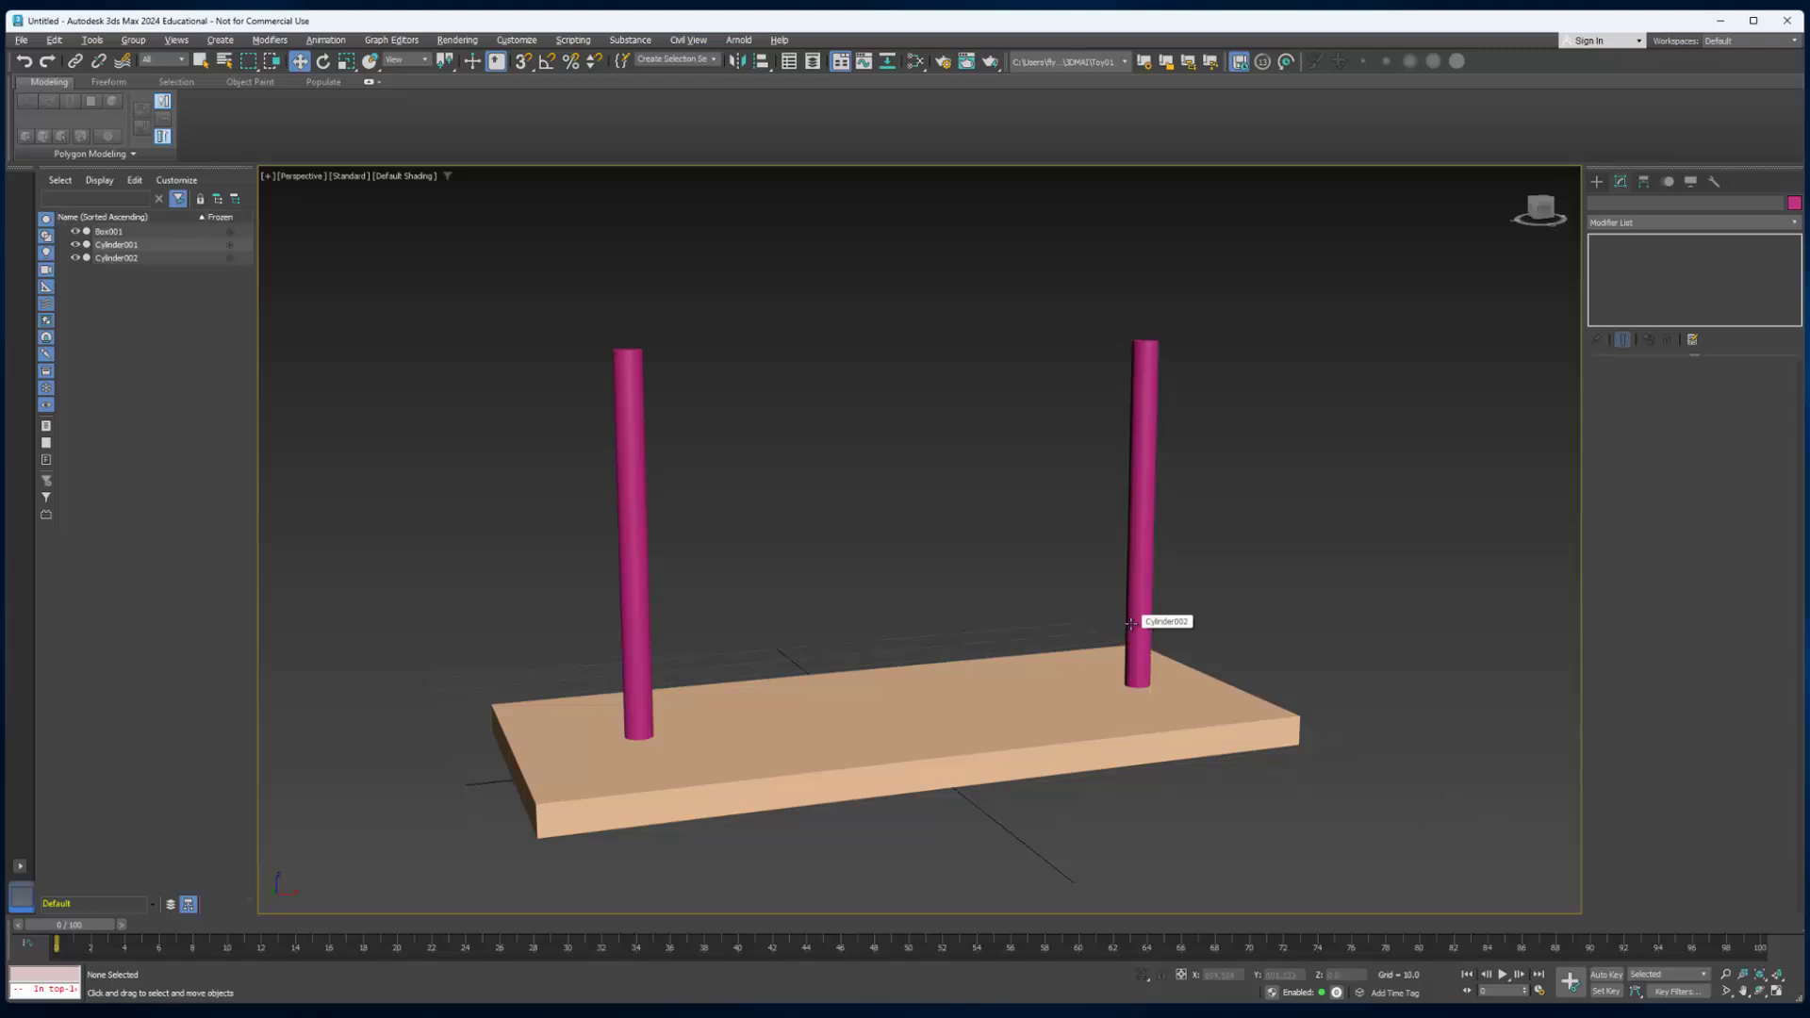
Create a torus on the ground in front of the base, with a Radius 1 of about 17.4.
click(1596, 181)
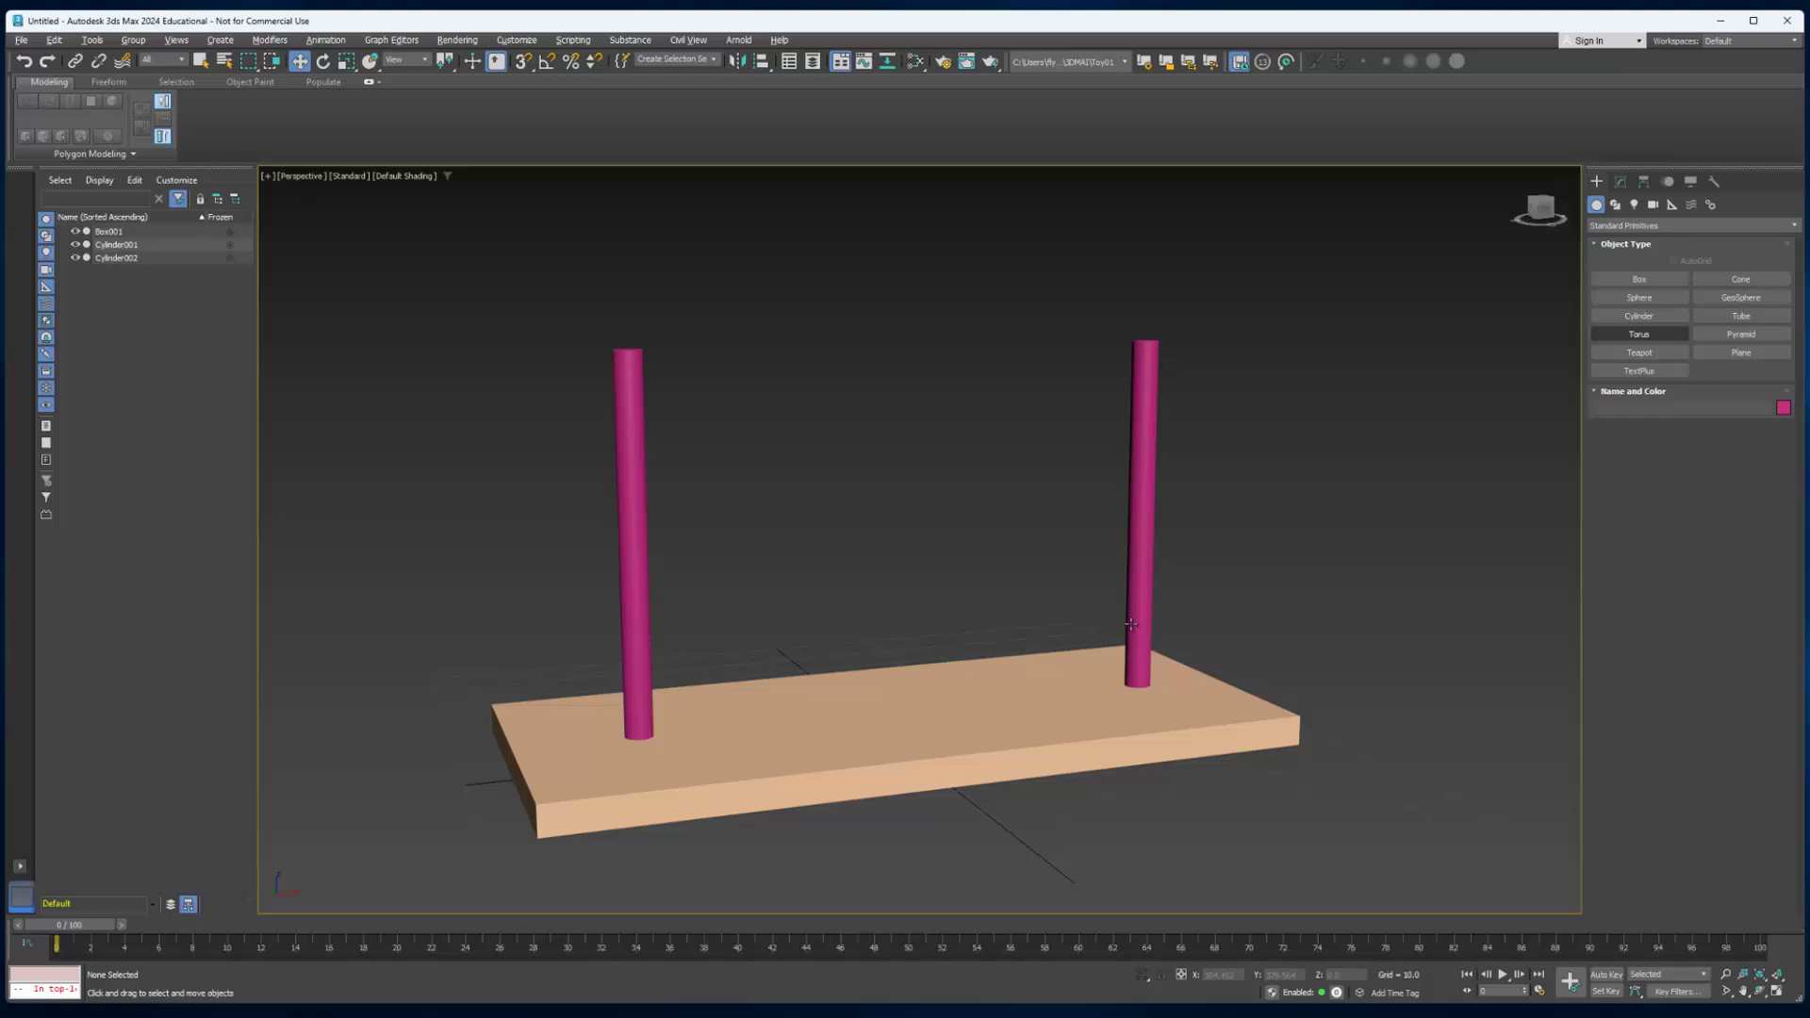
click(1638, 334)
middle_drag(1130, 624, 1129, 545)
drag(1106, 757, 1159, 792)
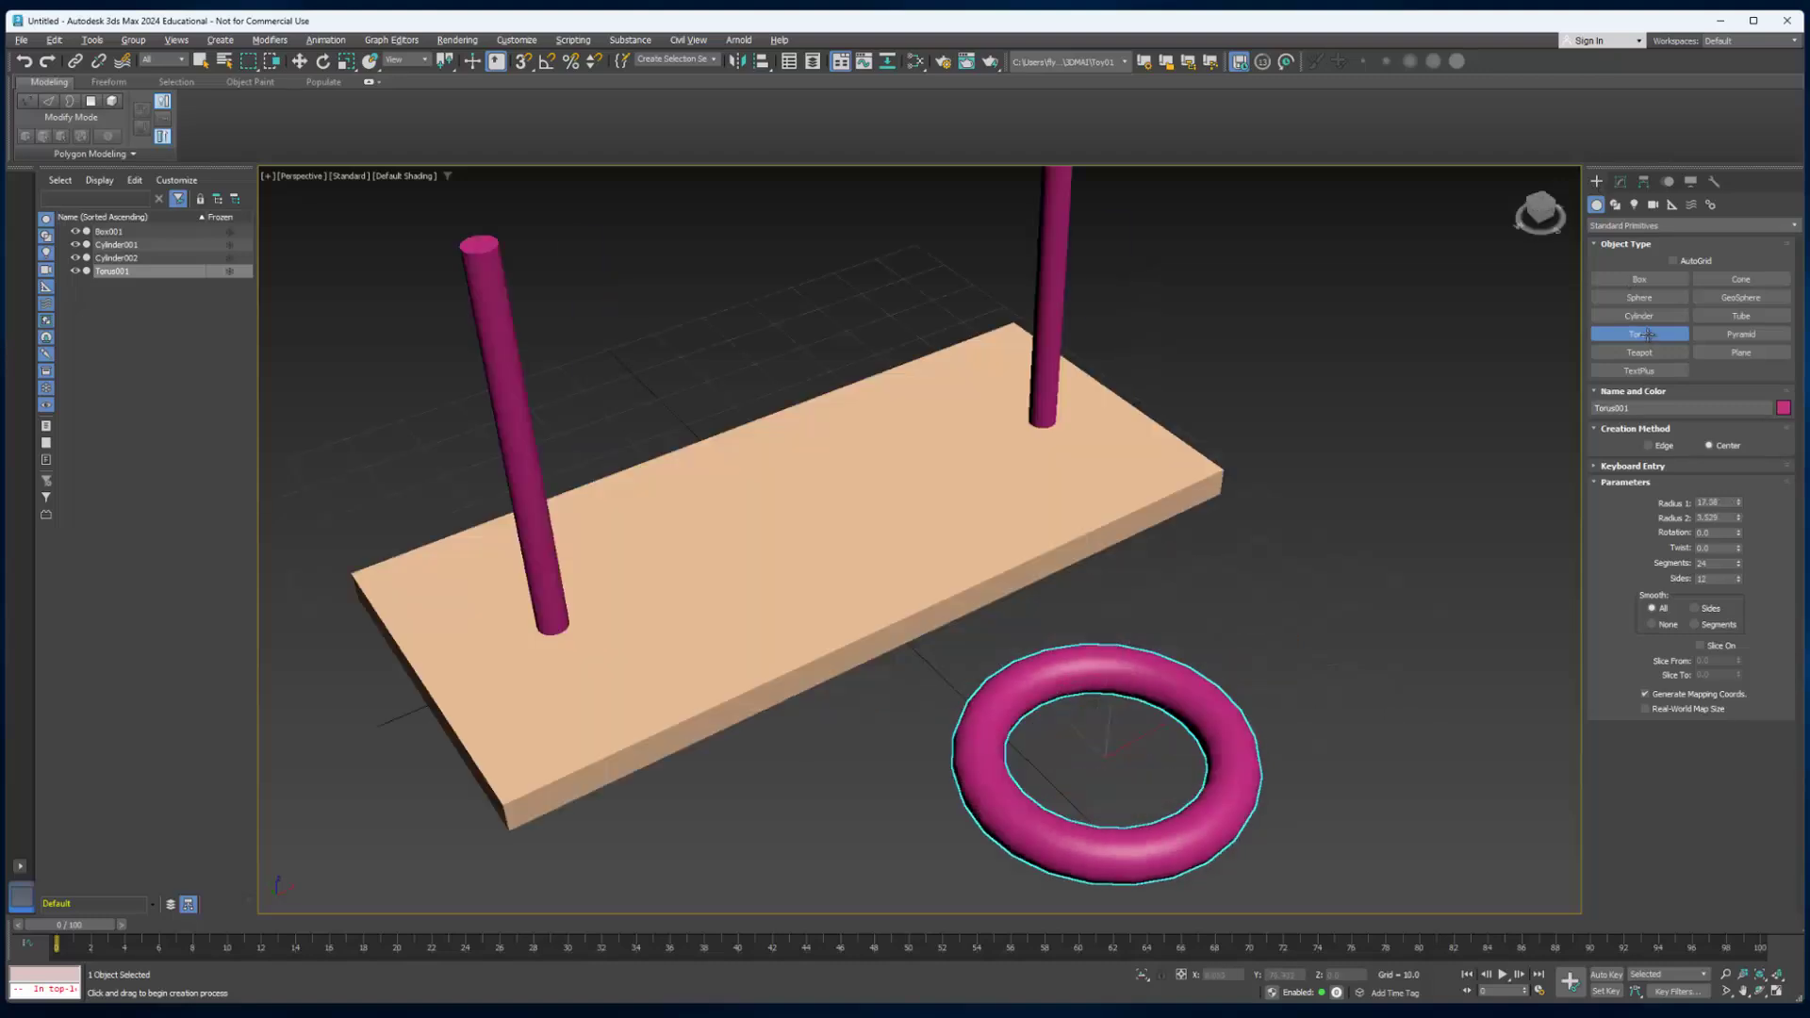
alt+middle_drag(1084, 797, 1137, 804)
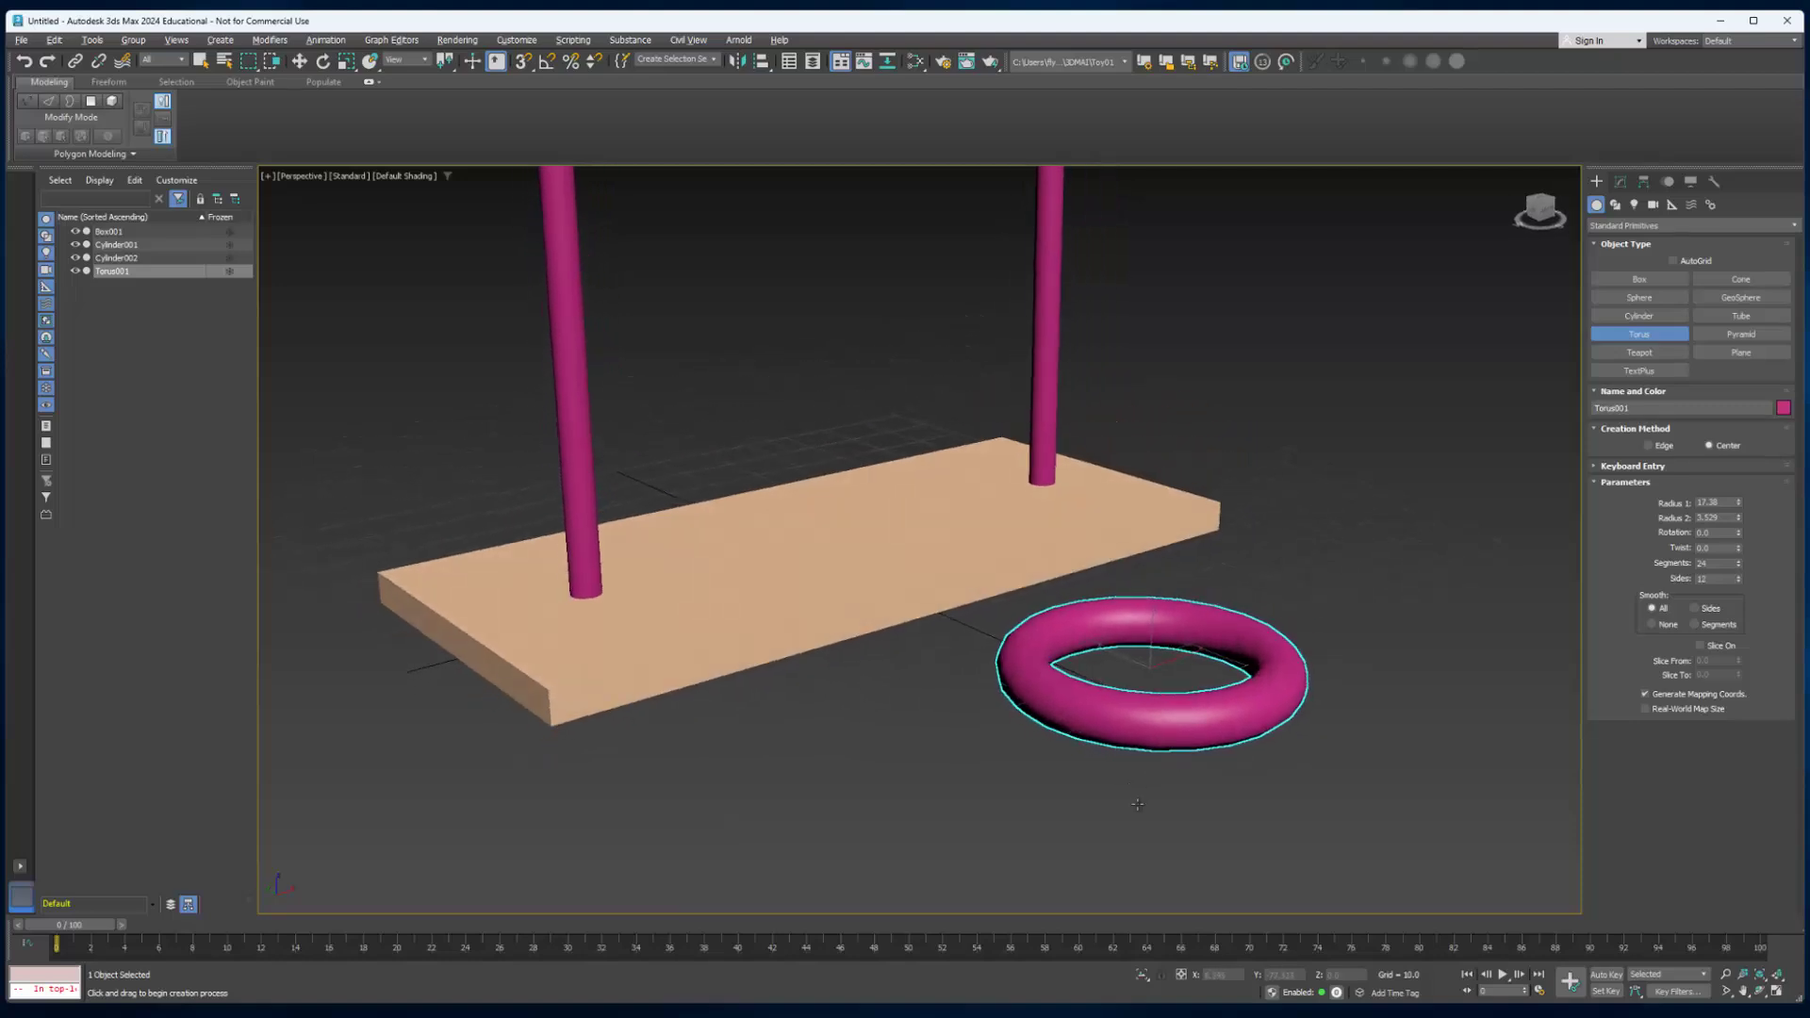
scroll(1138, 806, down, 3)
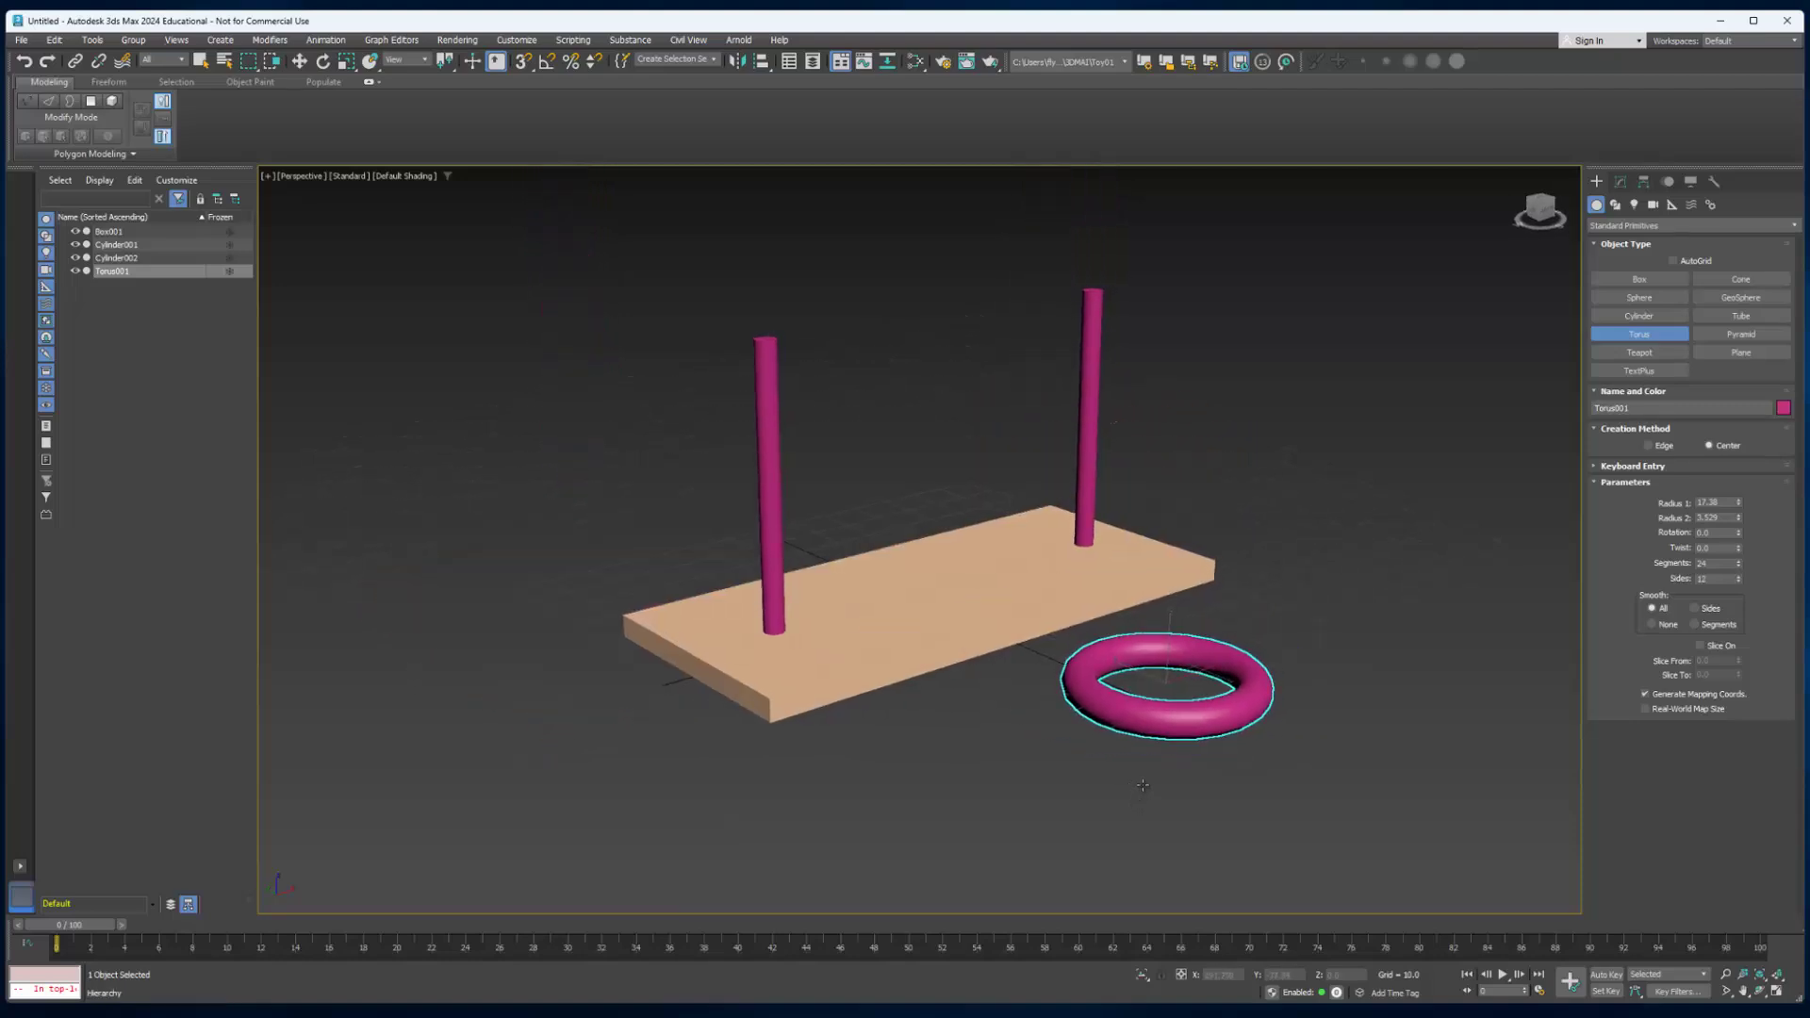
Set the torus's Radius 1 to about 20.5, Radius 2 to about 3.6 and Segments to 47.
key(w)
alt+middle_drag(1143, 788, 1159, 788)
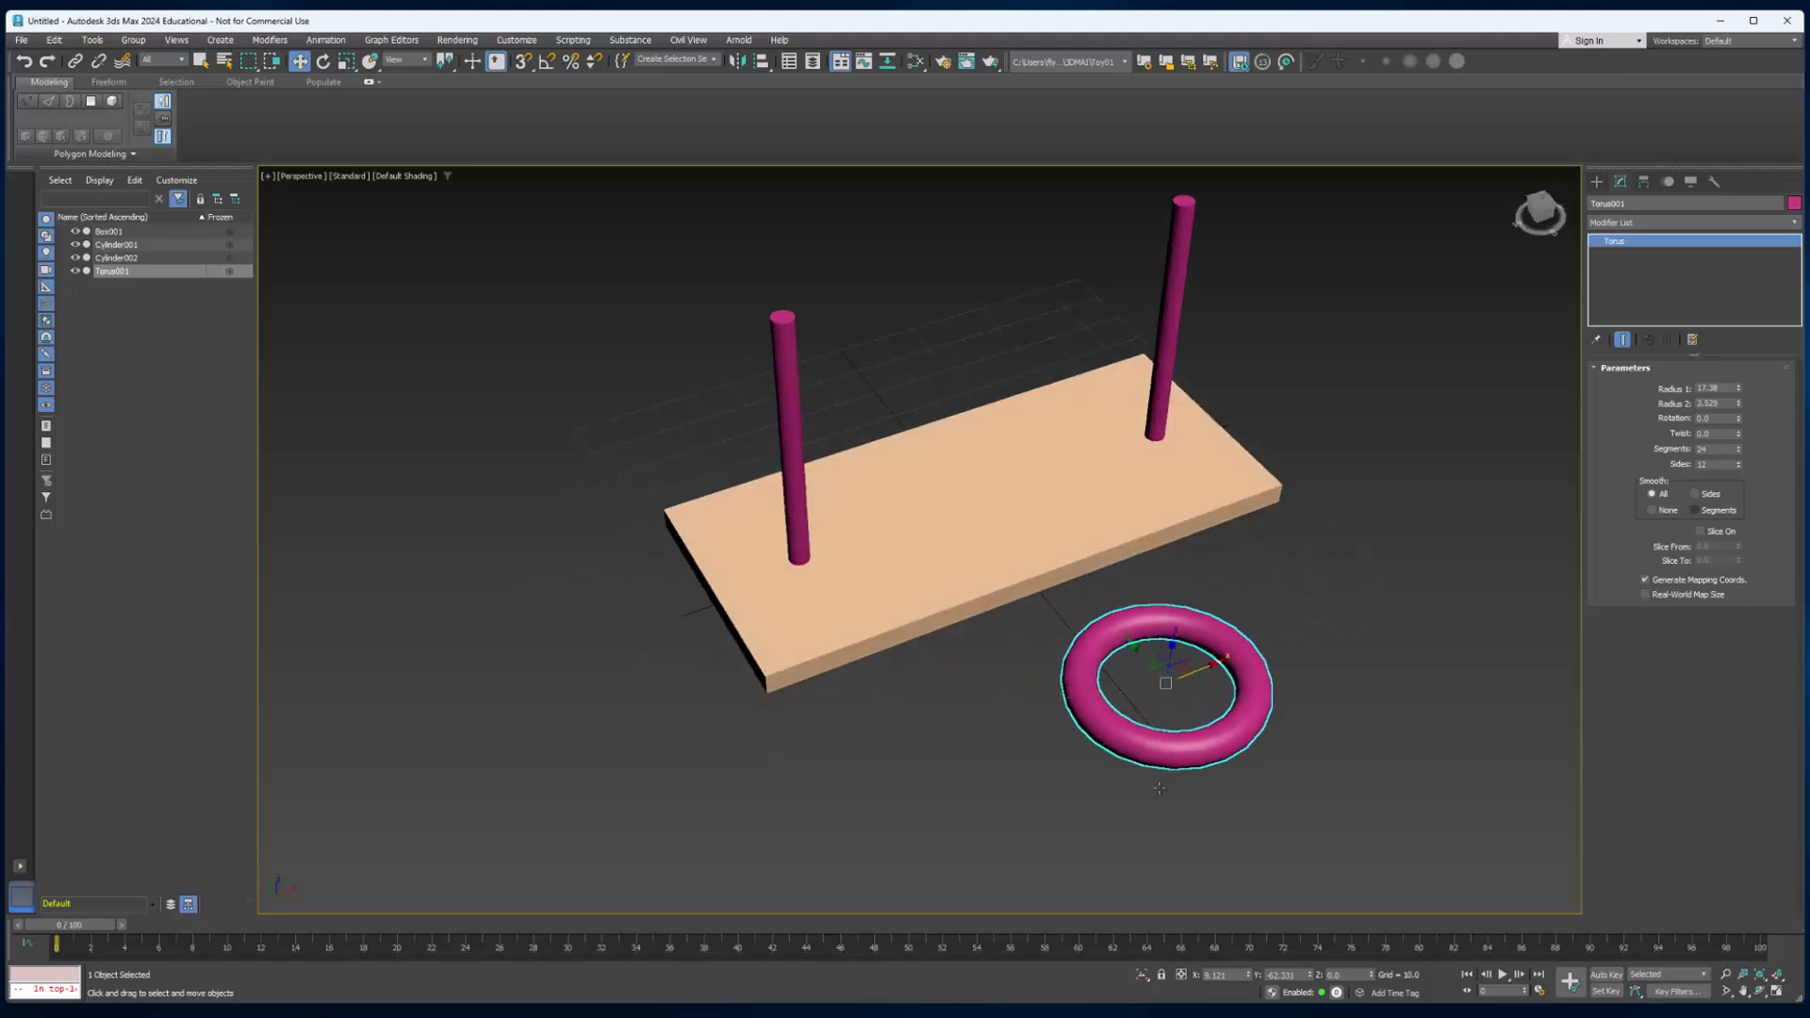
drag(1737, 387, 1738, 301)
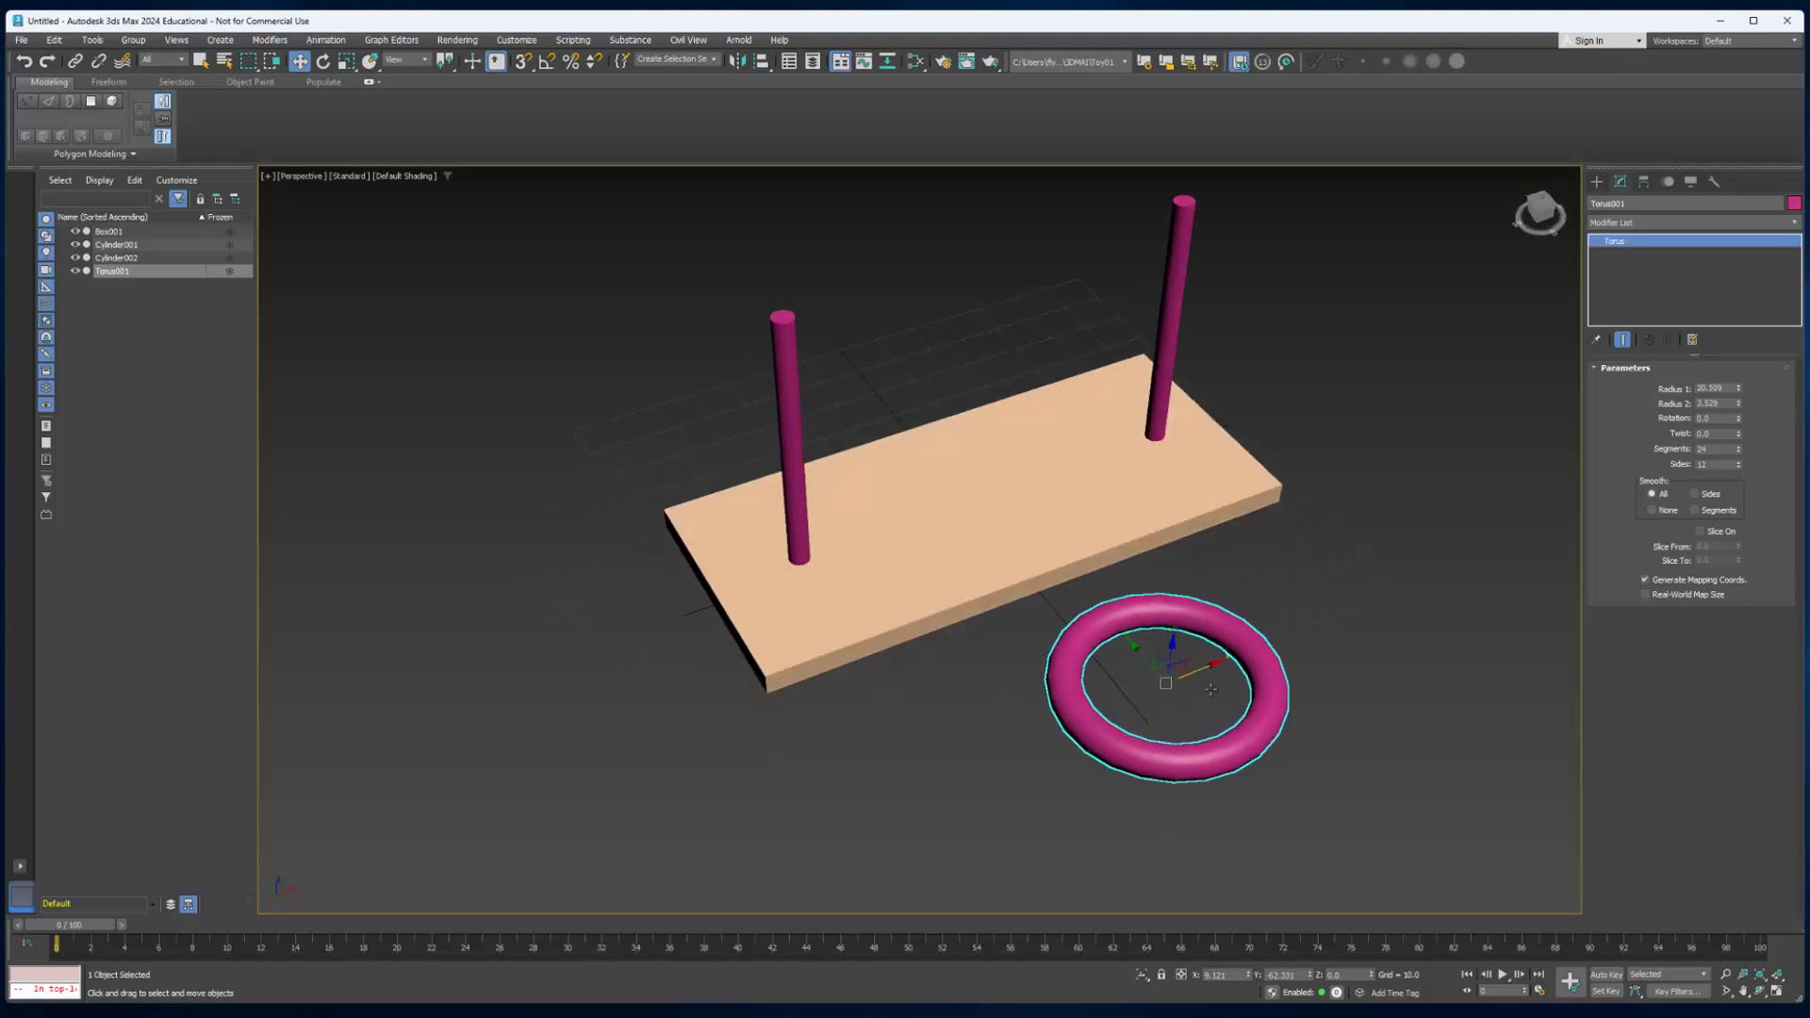
drag(1738, 403, 1737, 387)
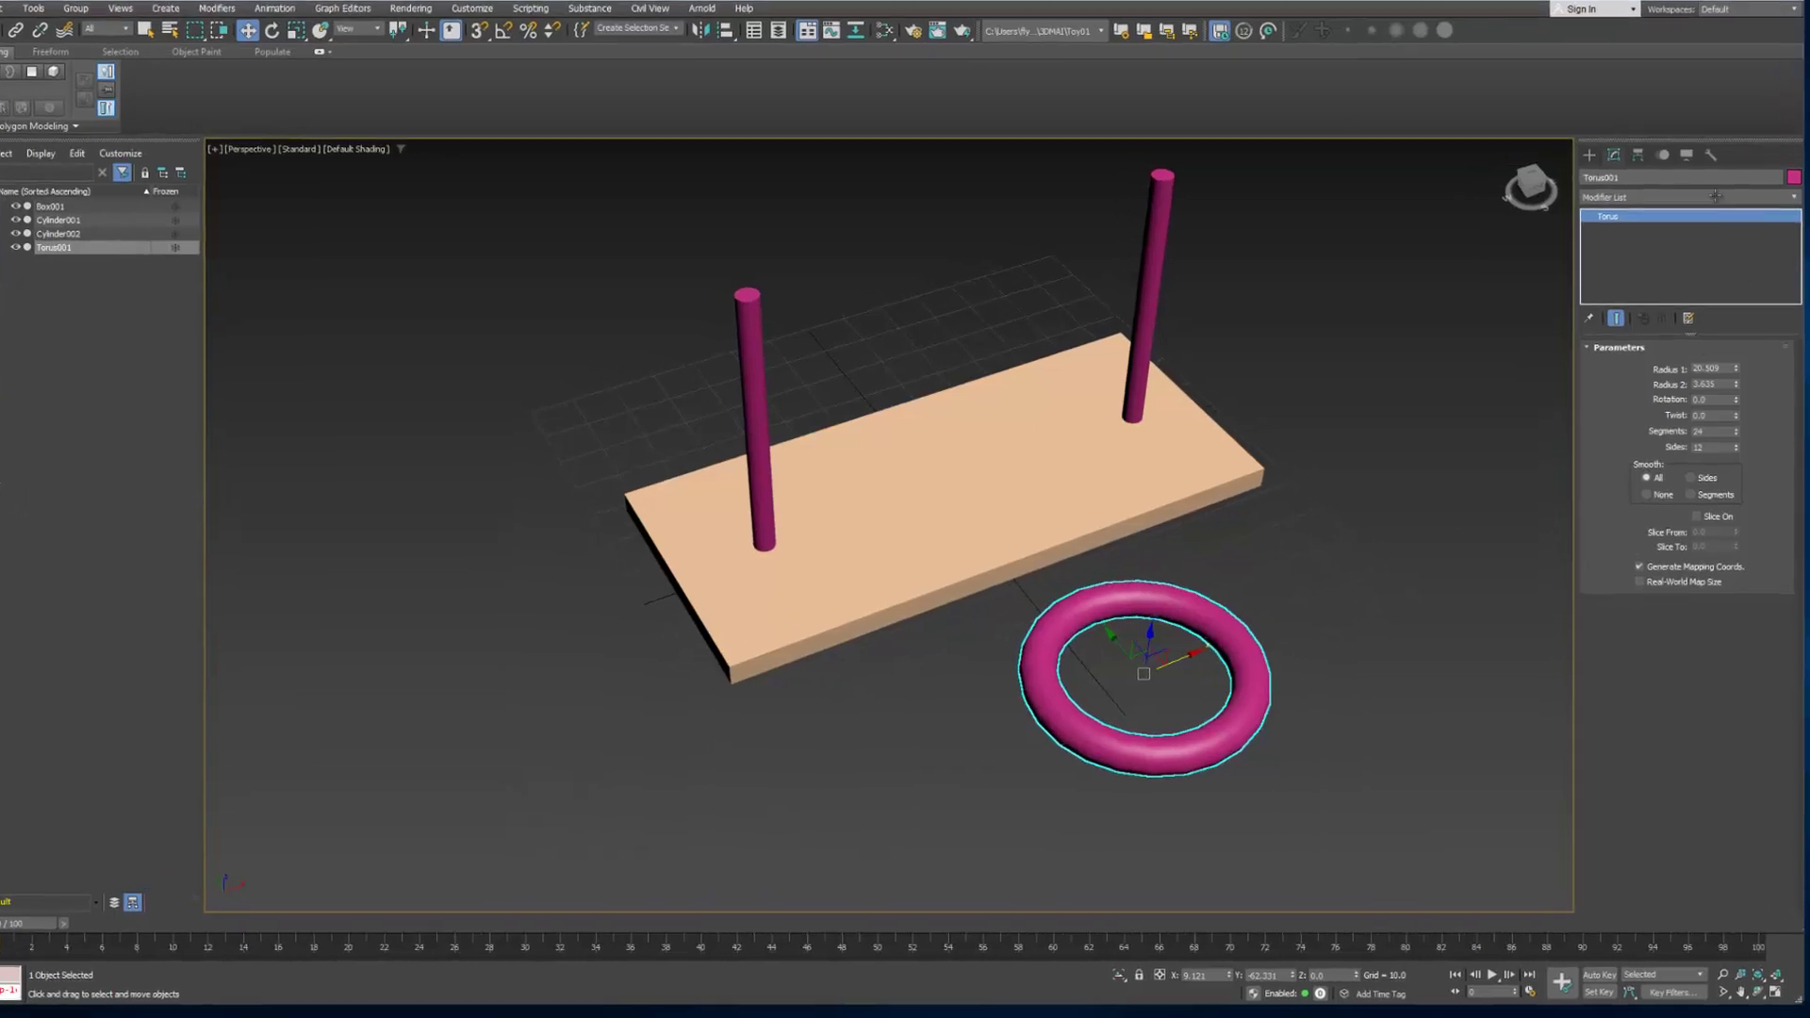
drag(1738, 448, 1737, 405)
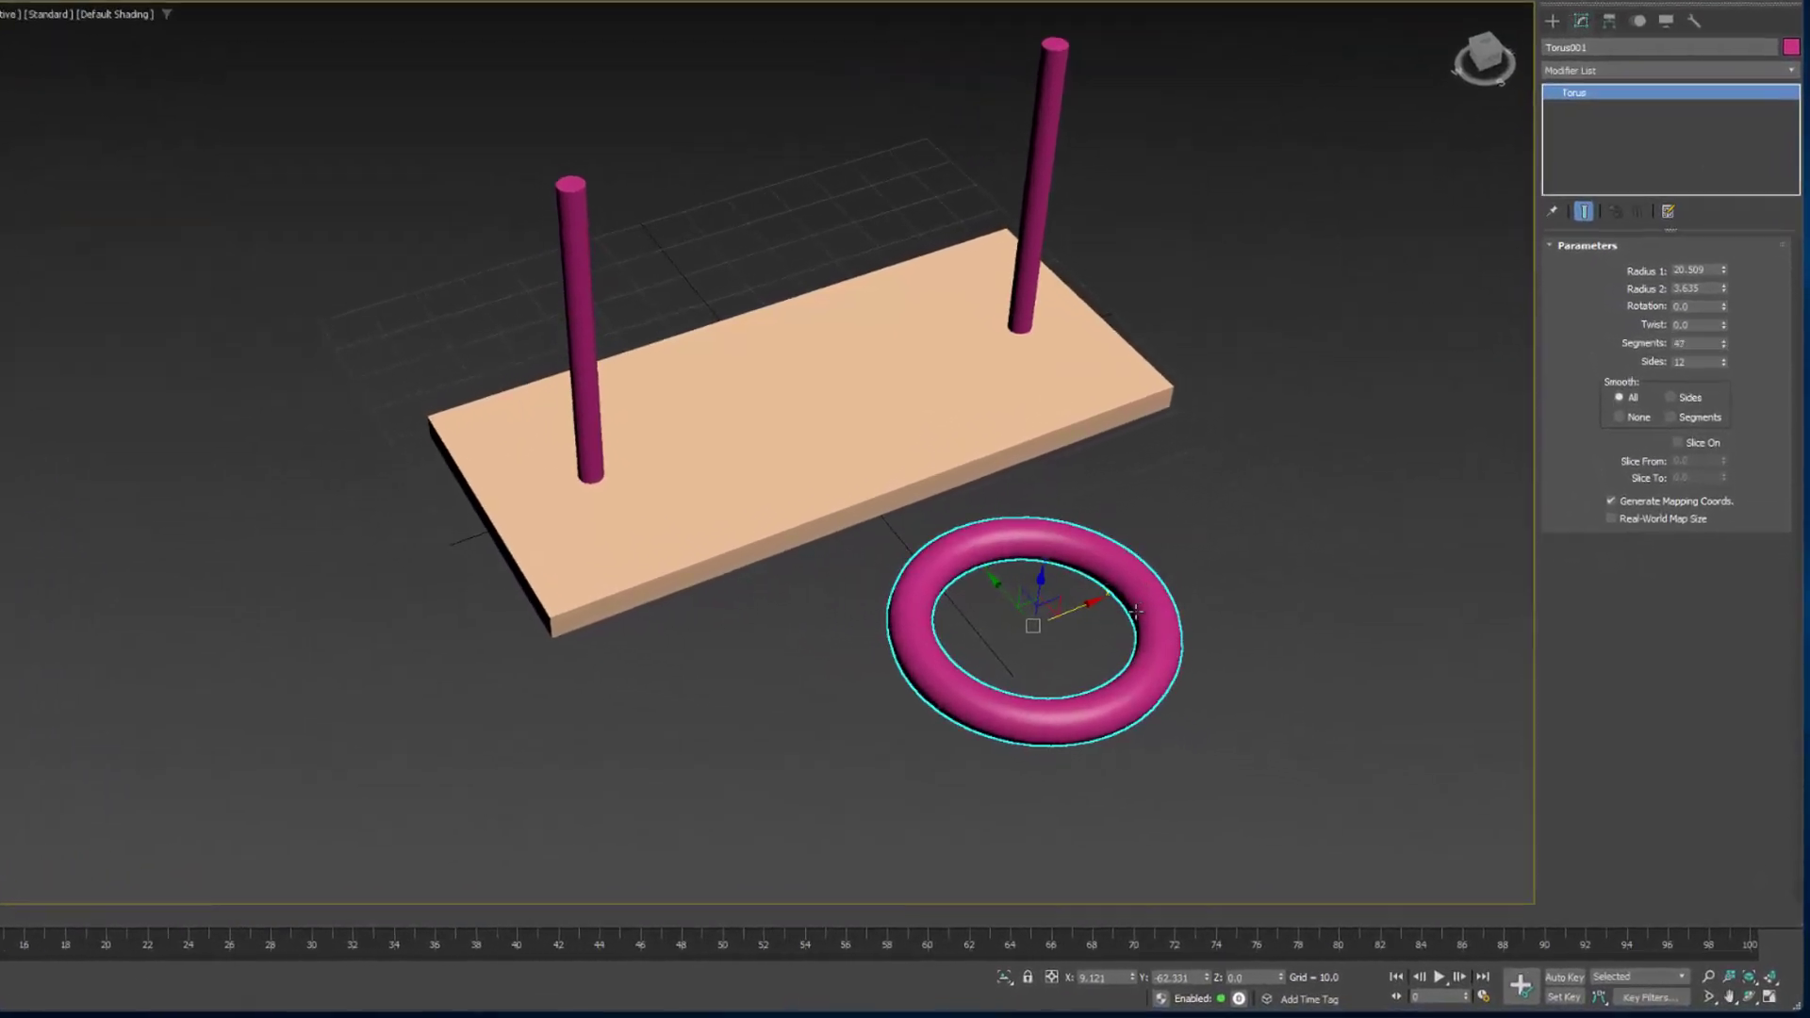
alt+middle_drag(1135, 612, 1728, 257)
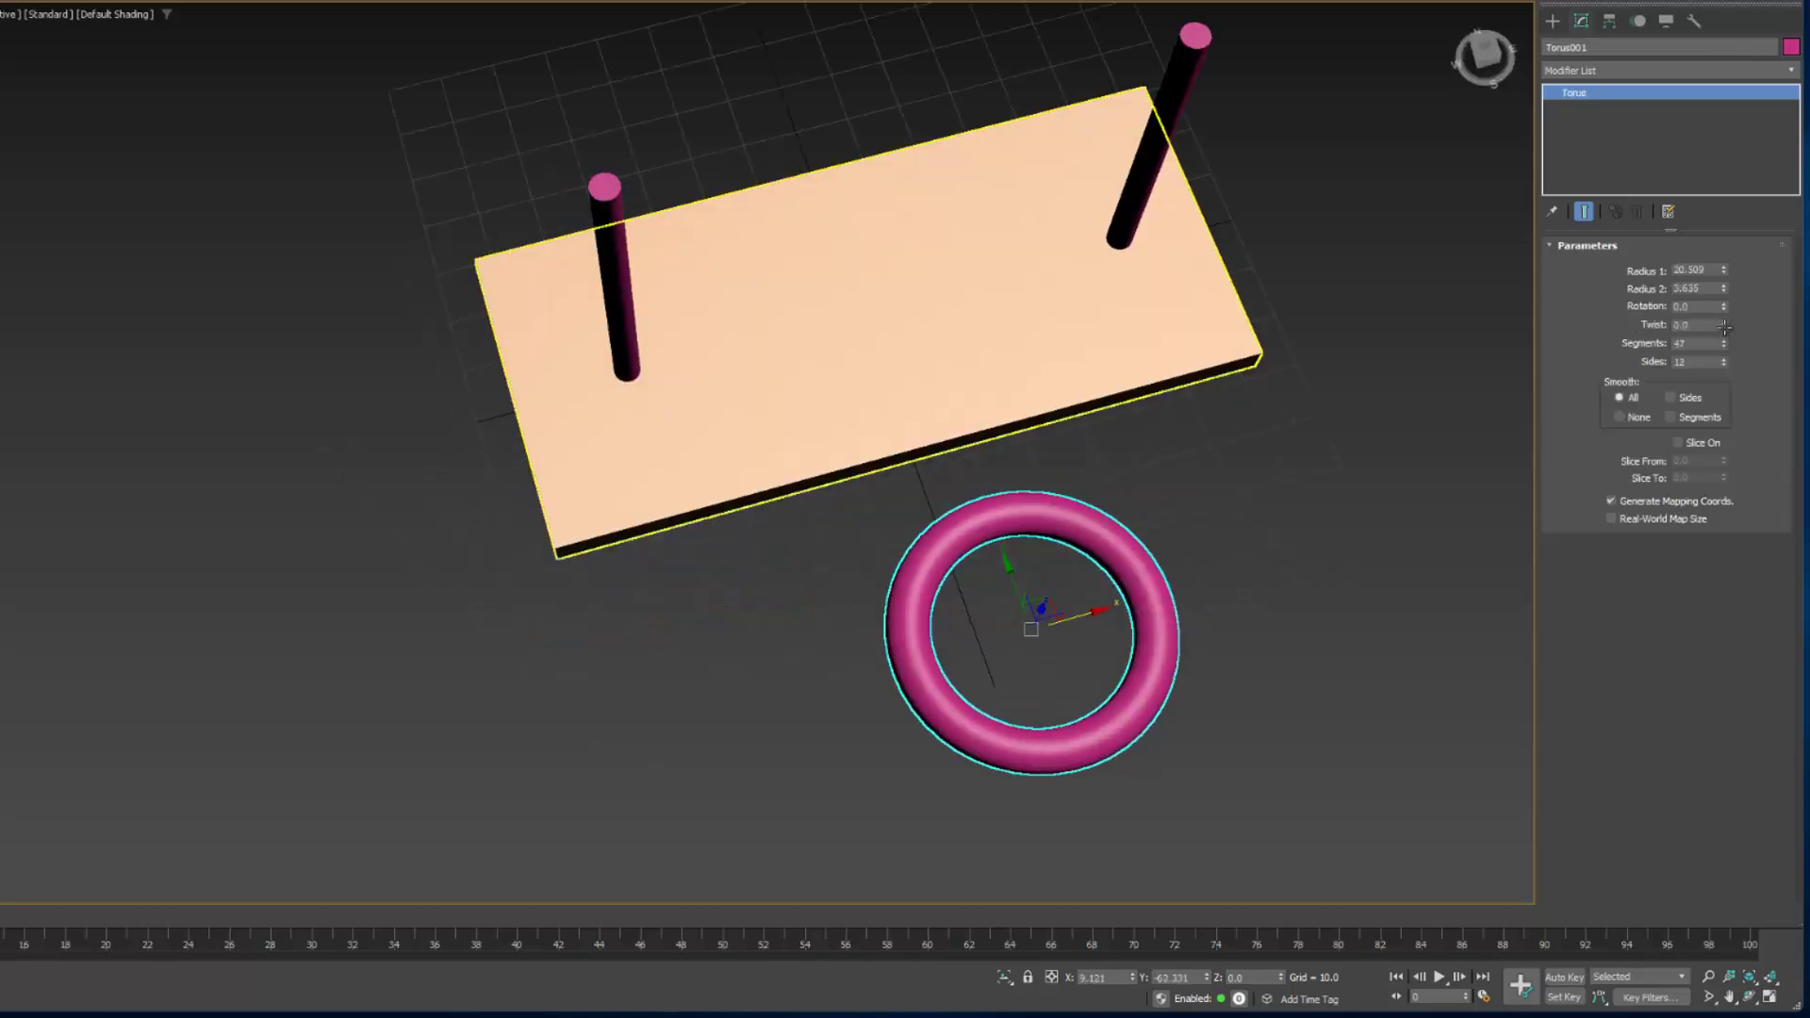
alt+middle_drag(882, 763, 821, 571)
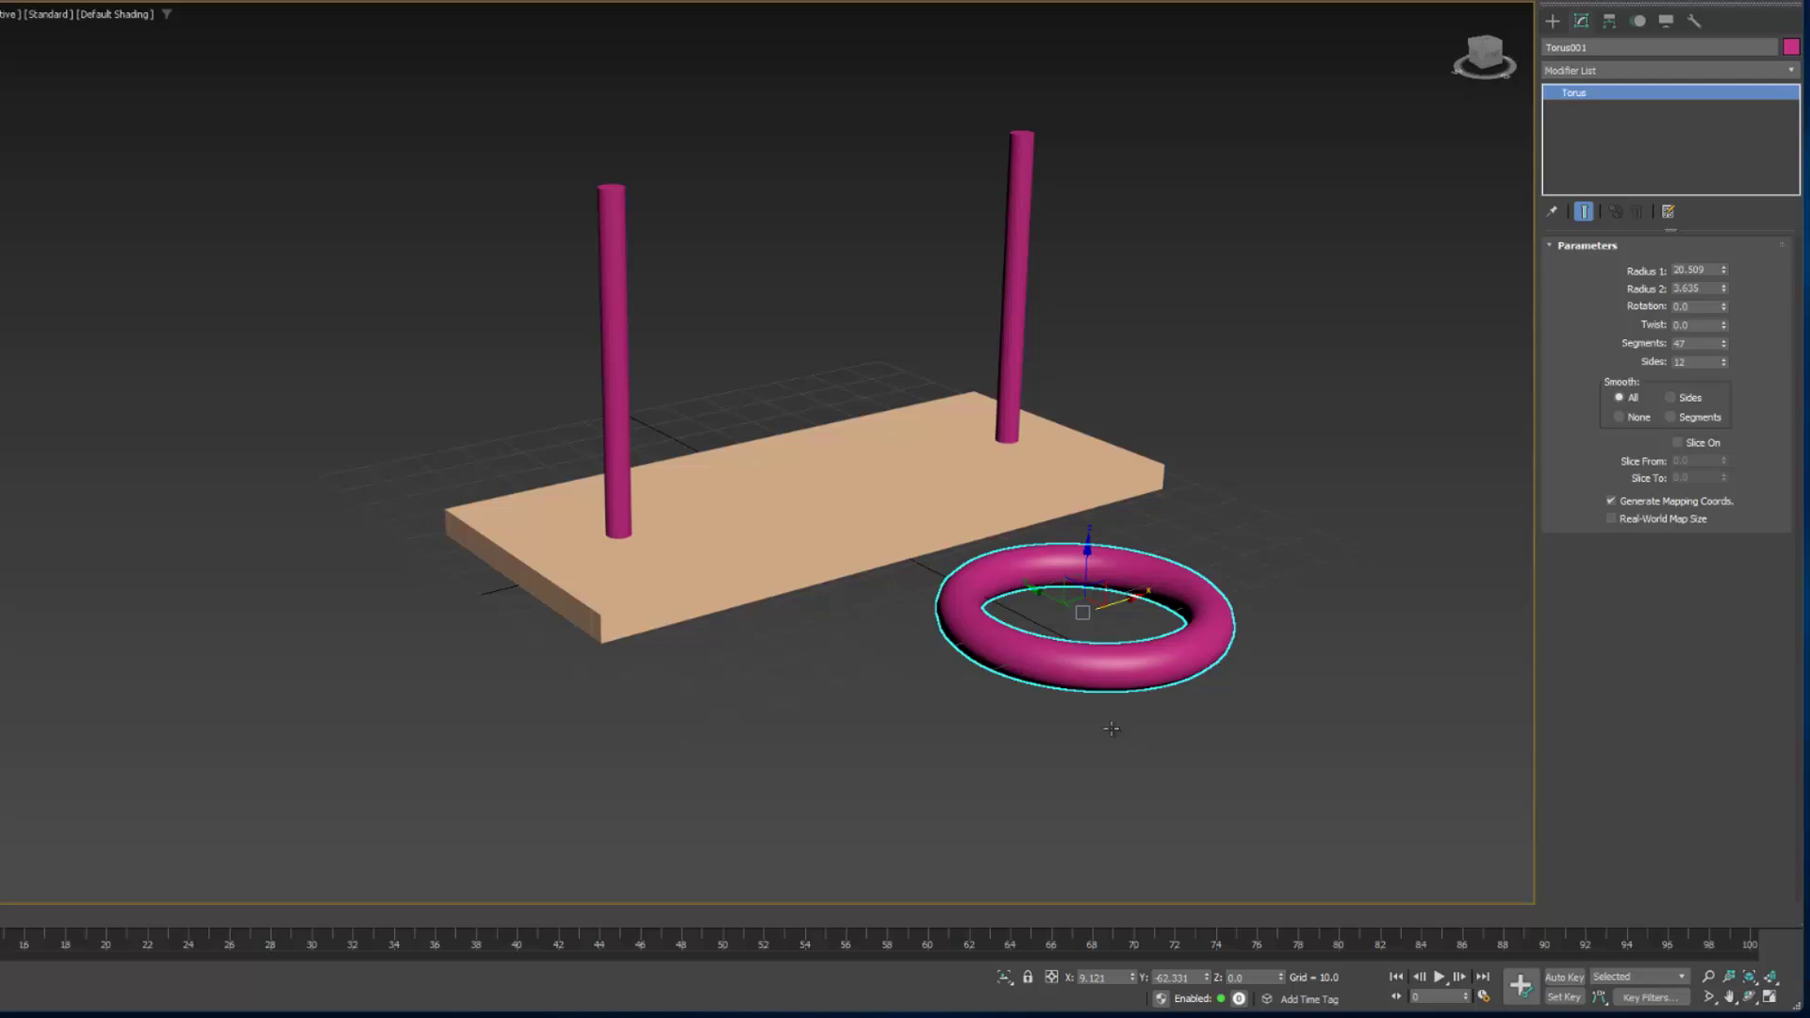
Align the torus with the first peg's center, at X of about -42.8 and Y 0.
click(537, 270)
key(ctrl+z)
key(q)
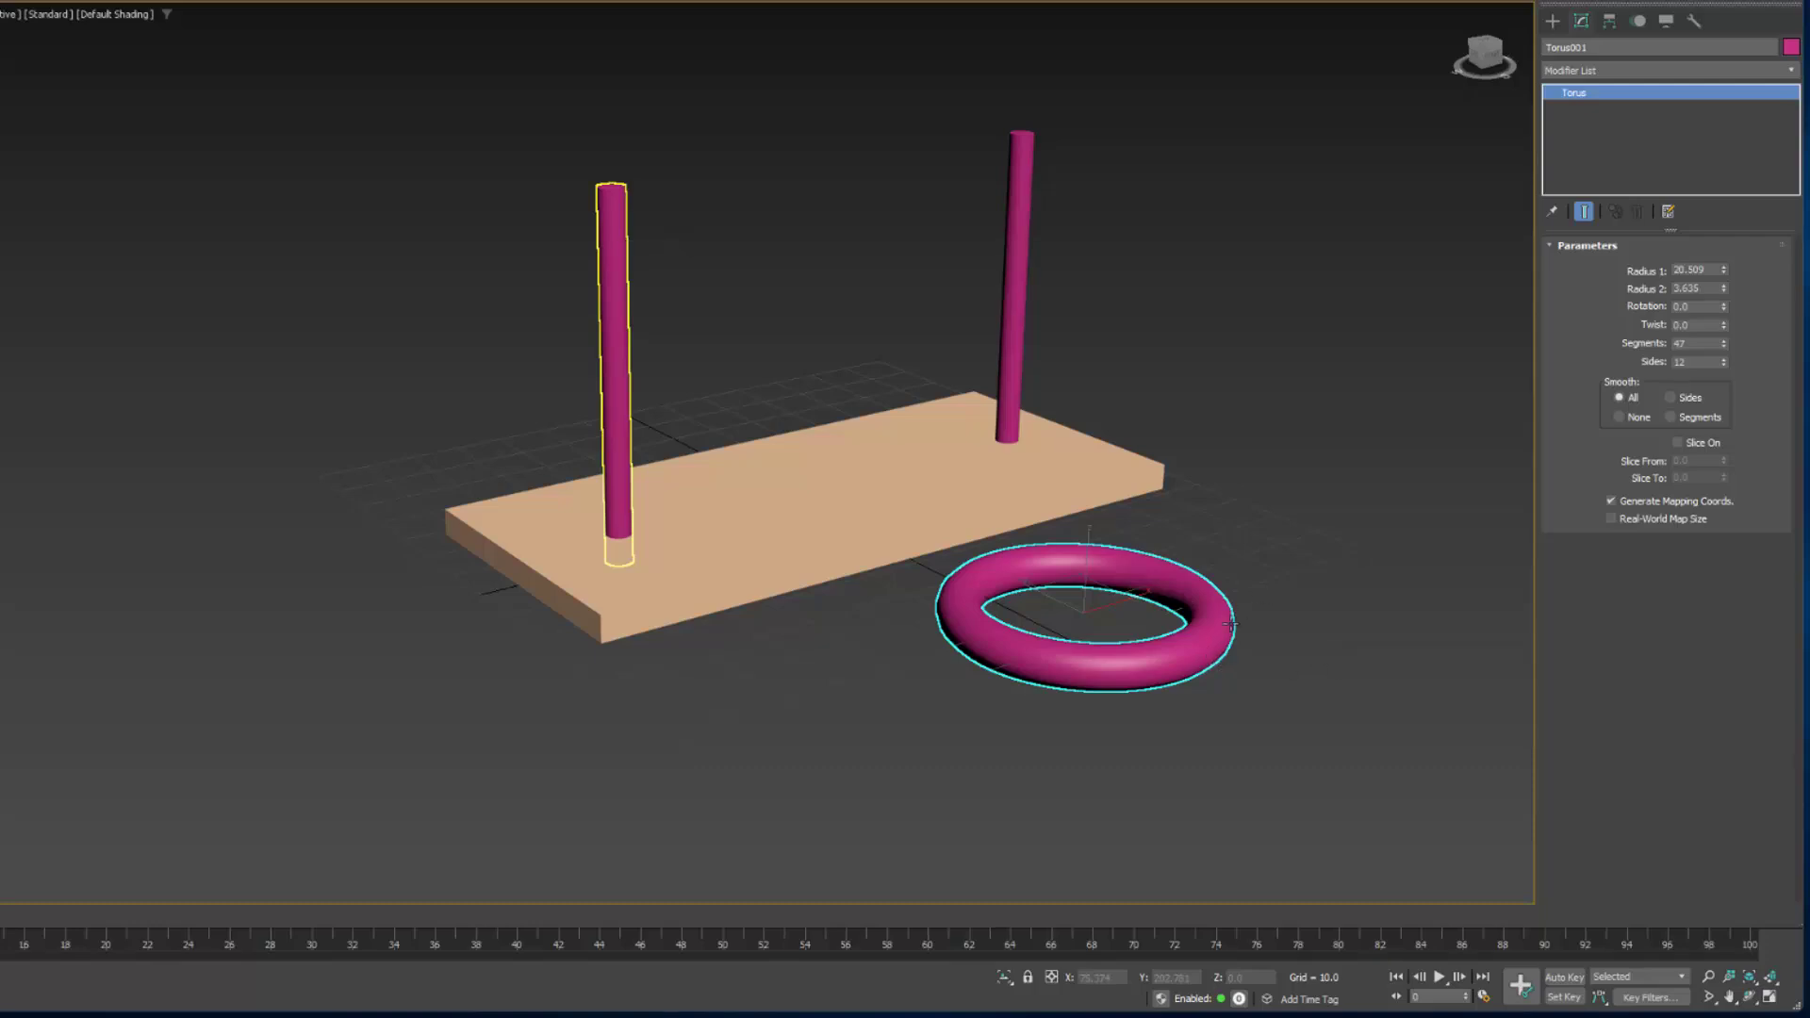
click(615, 452)
alt+middle_drag(1189, 42, 868, 130)
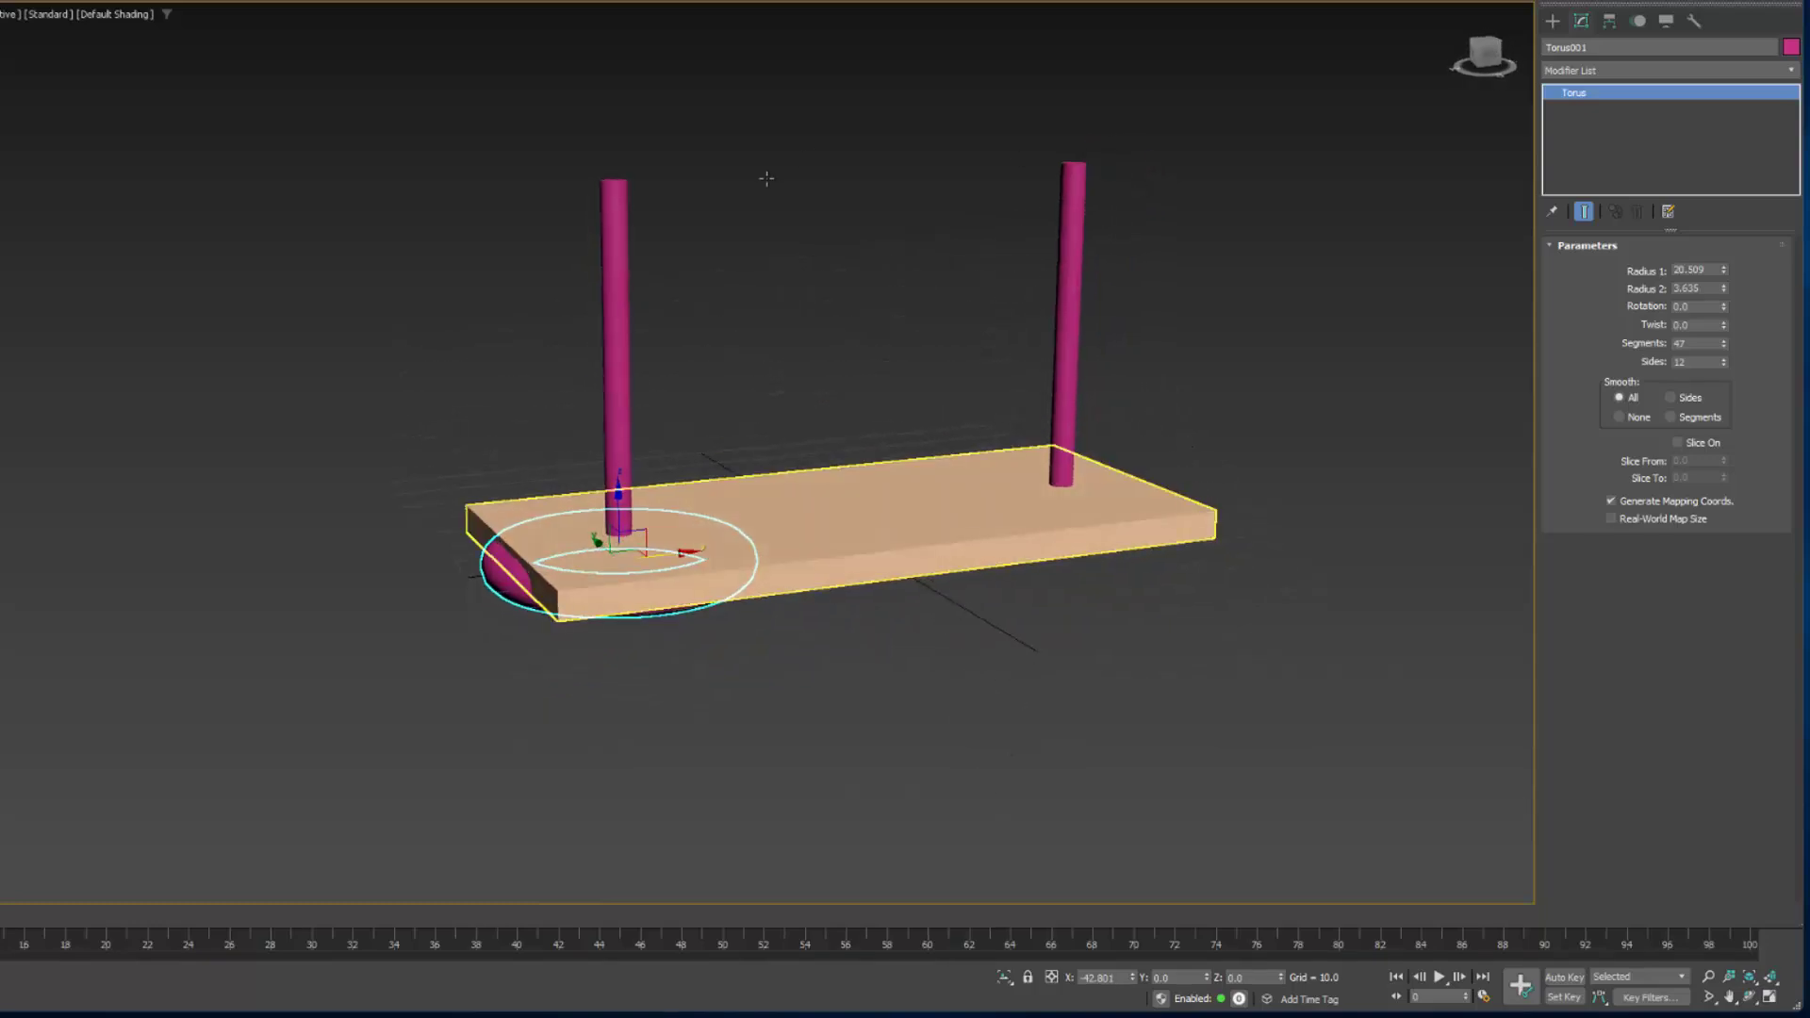
Raise the torus along Z to about 8.4 so it rests on the base around the peg.
drag(618, 491, 619, 449)
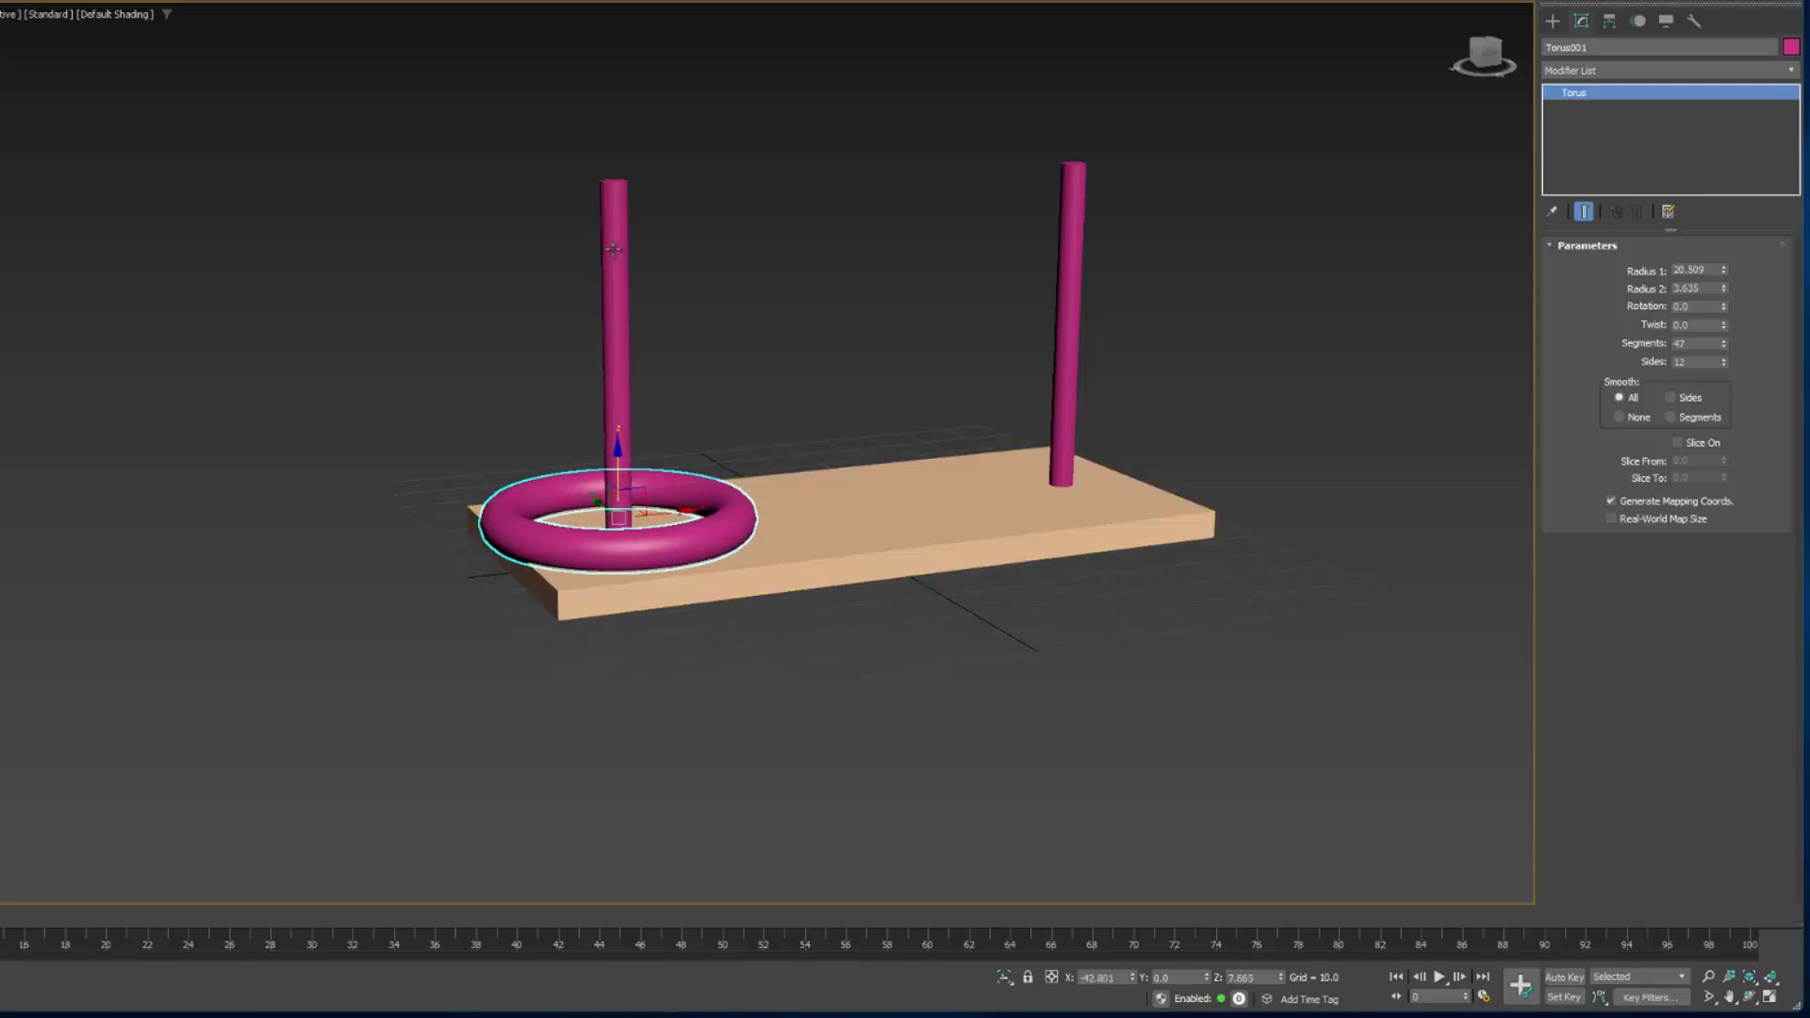
alt+middle_drag(613, 249, 919, 247)
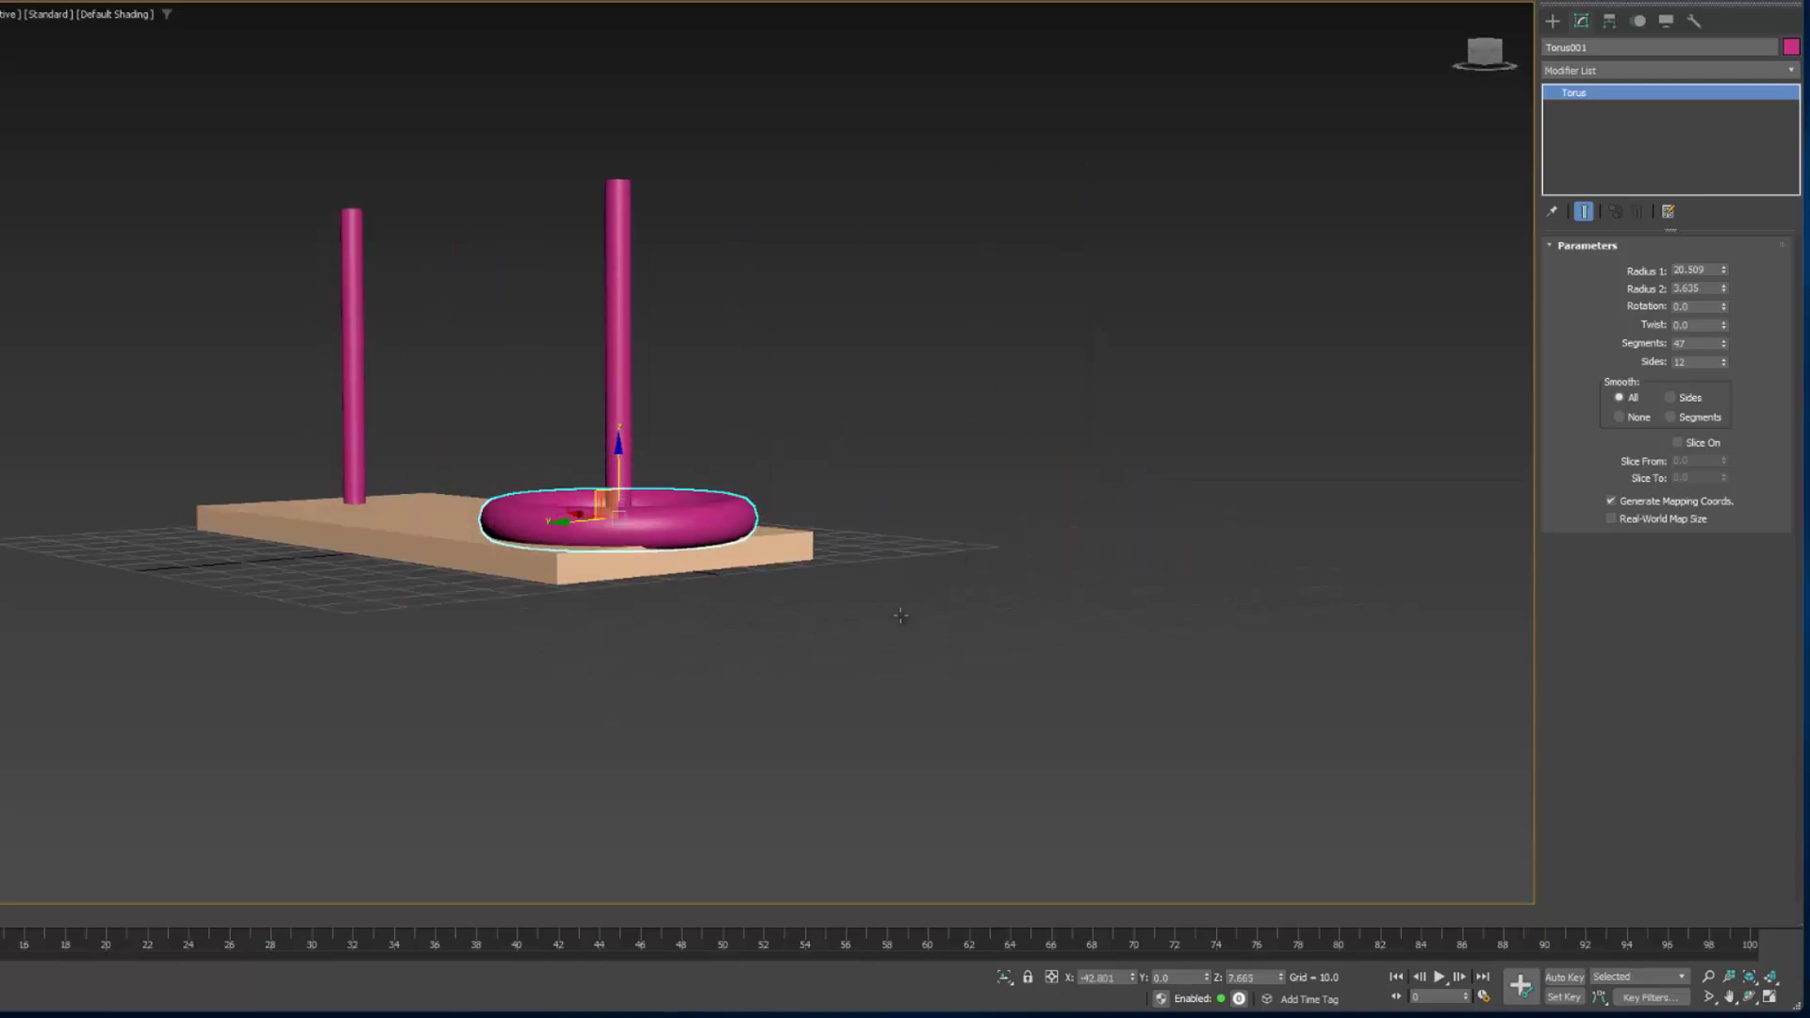
scroll(900, 614, up, 3)
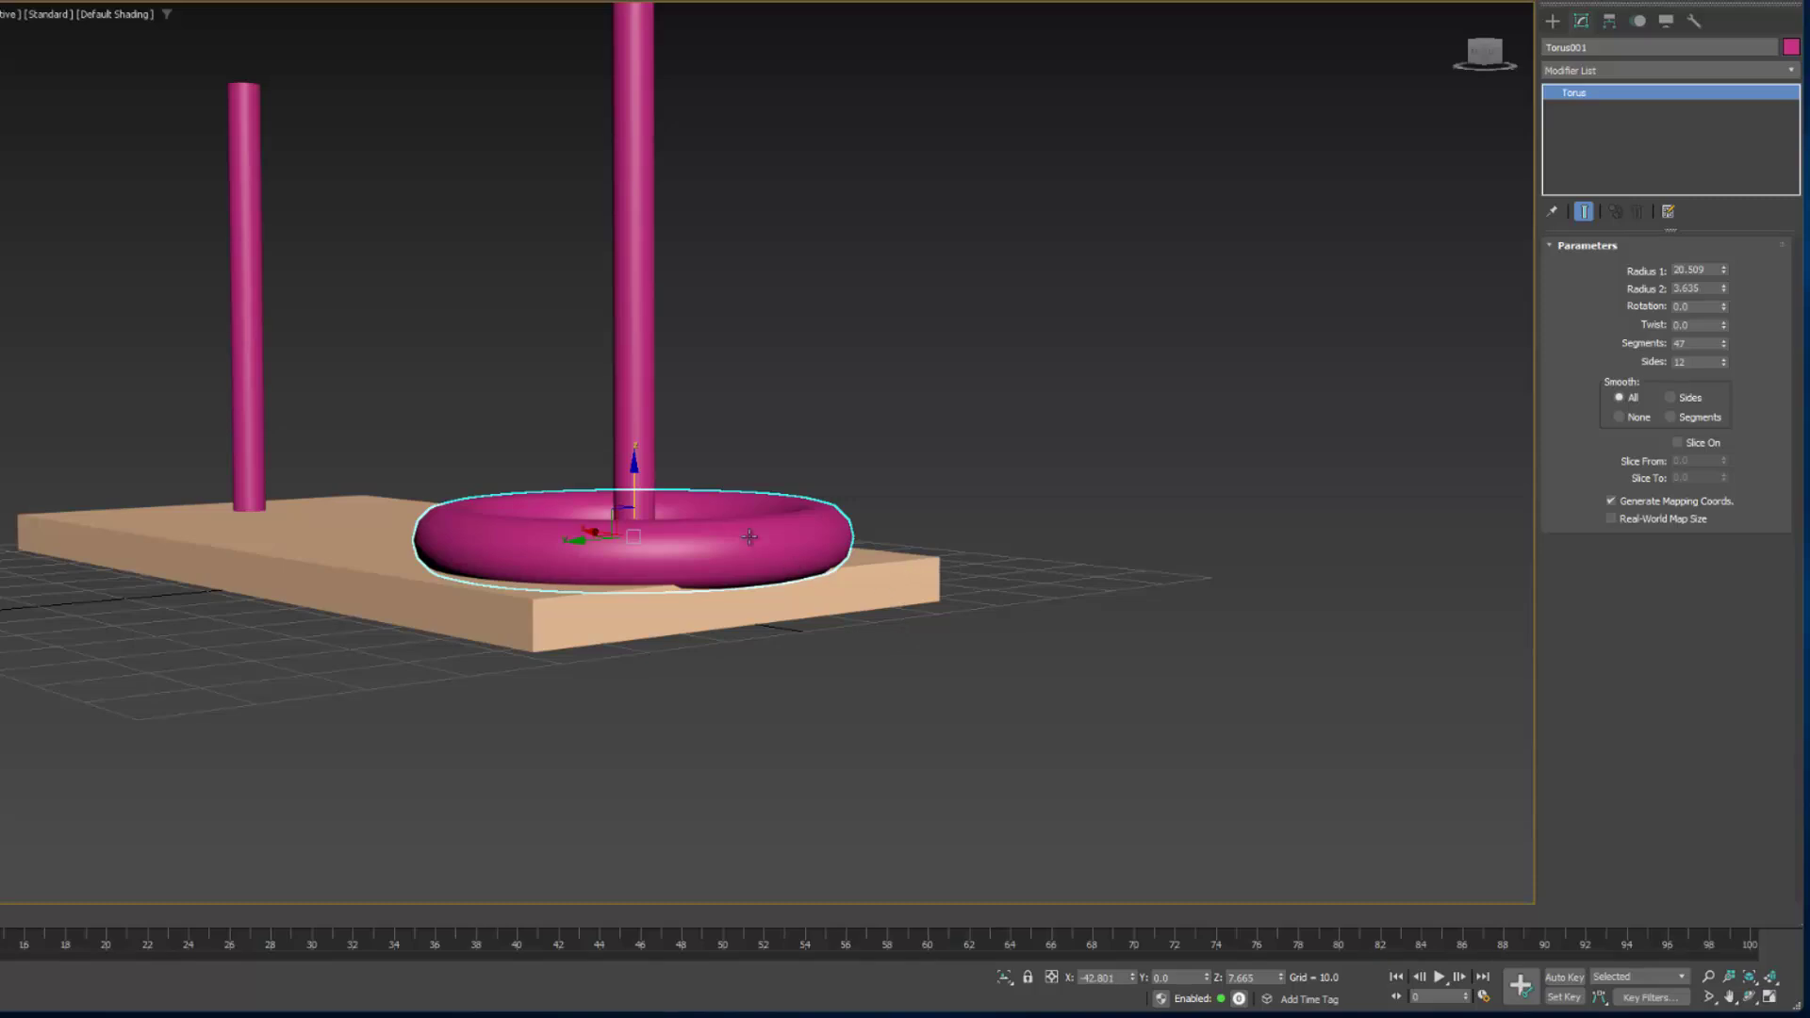
drag(619, 496, 618, 487)
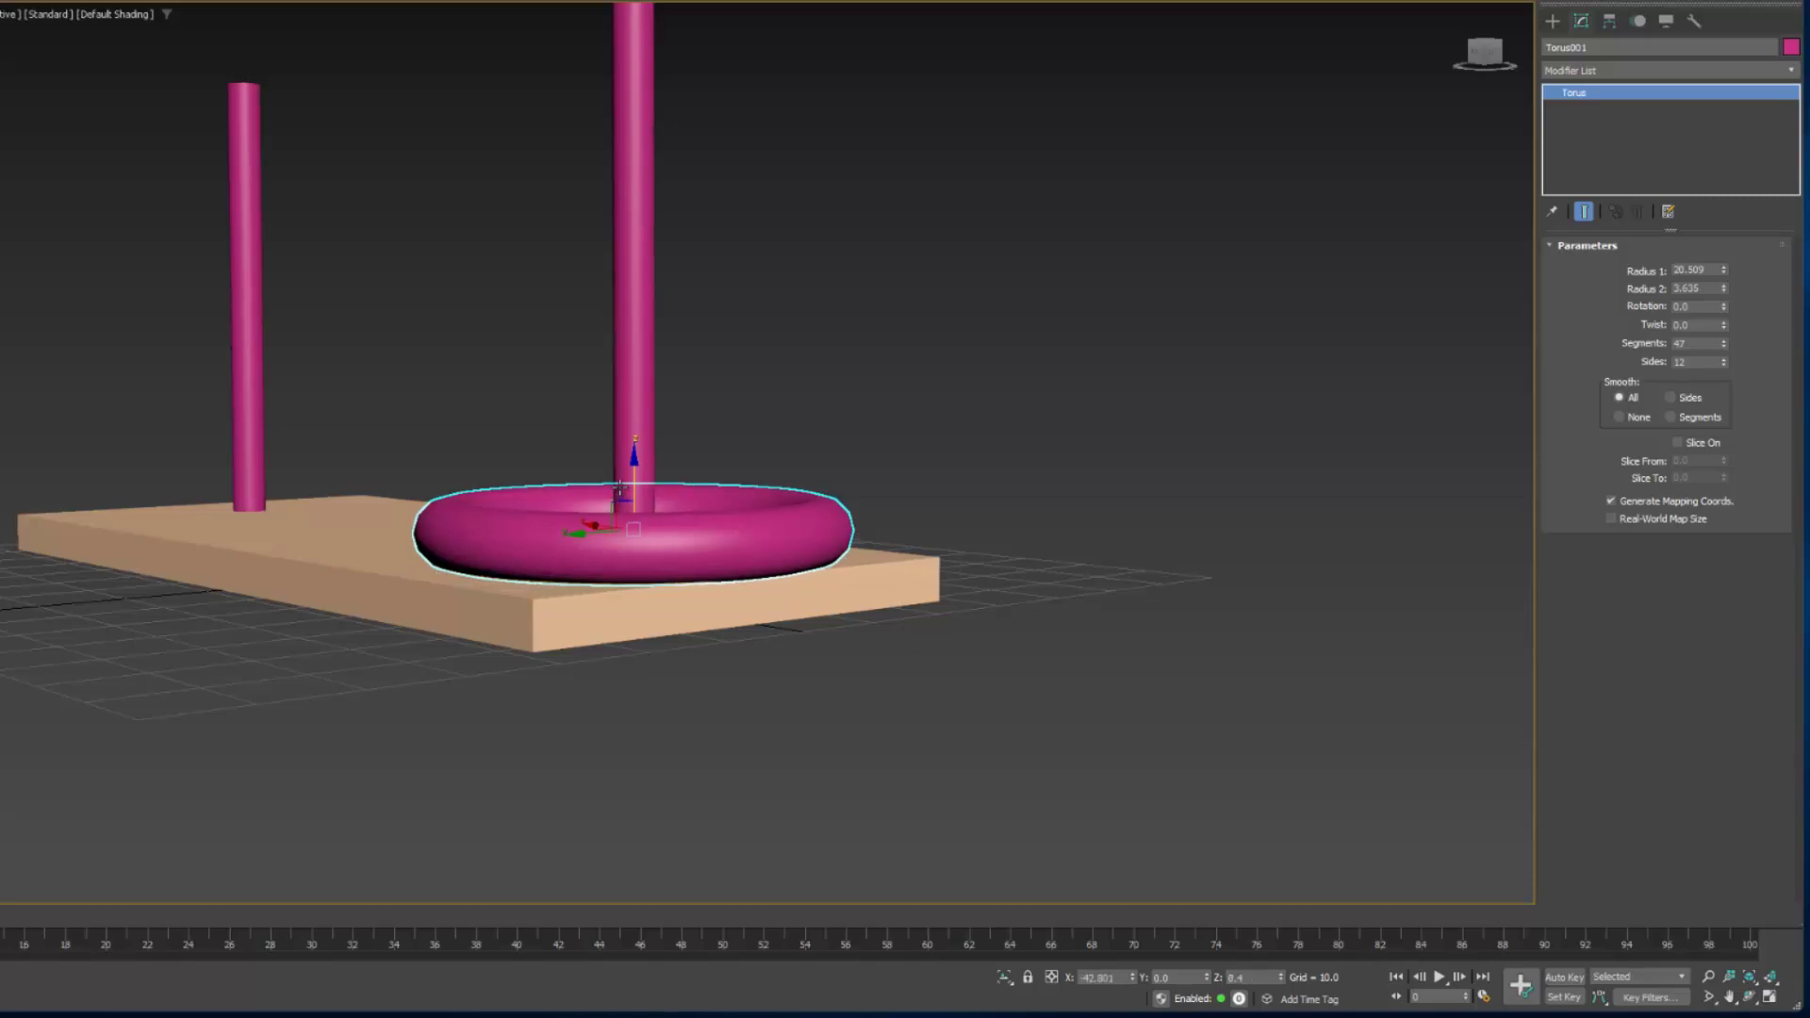
alt+middle_drag(619, 487, 471, 500)
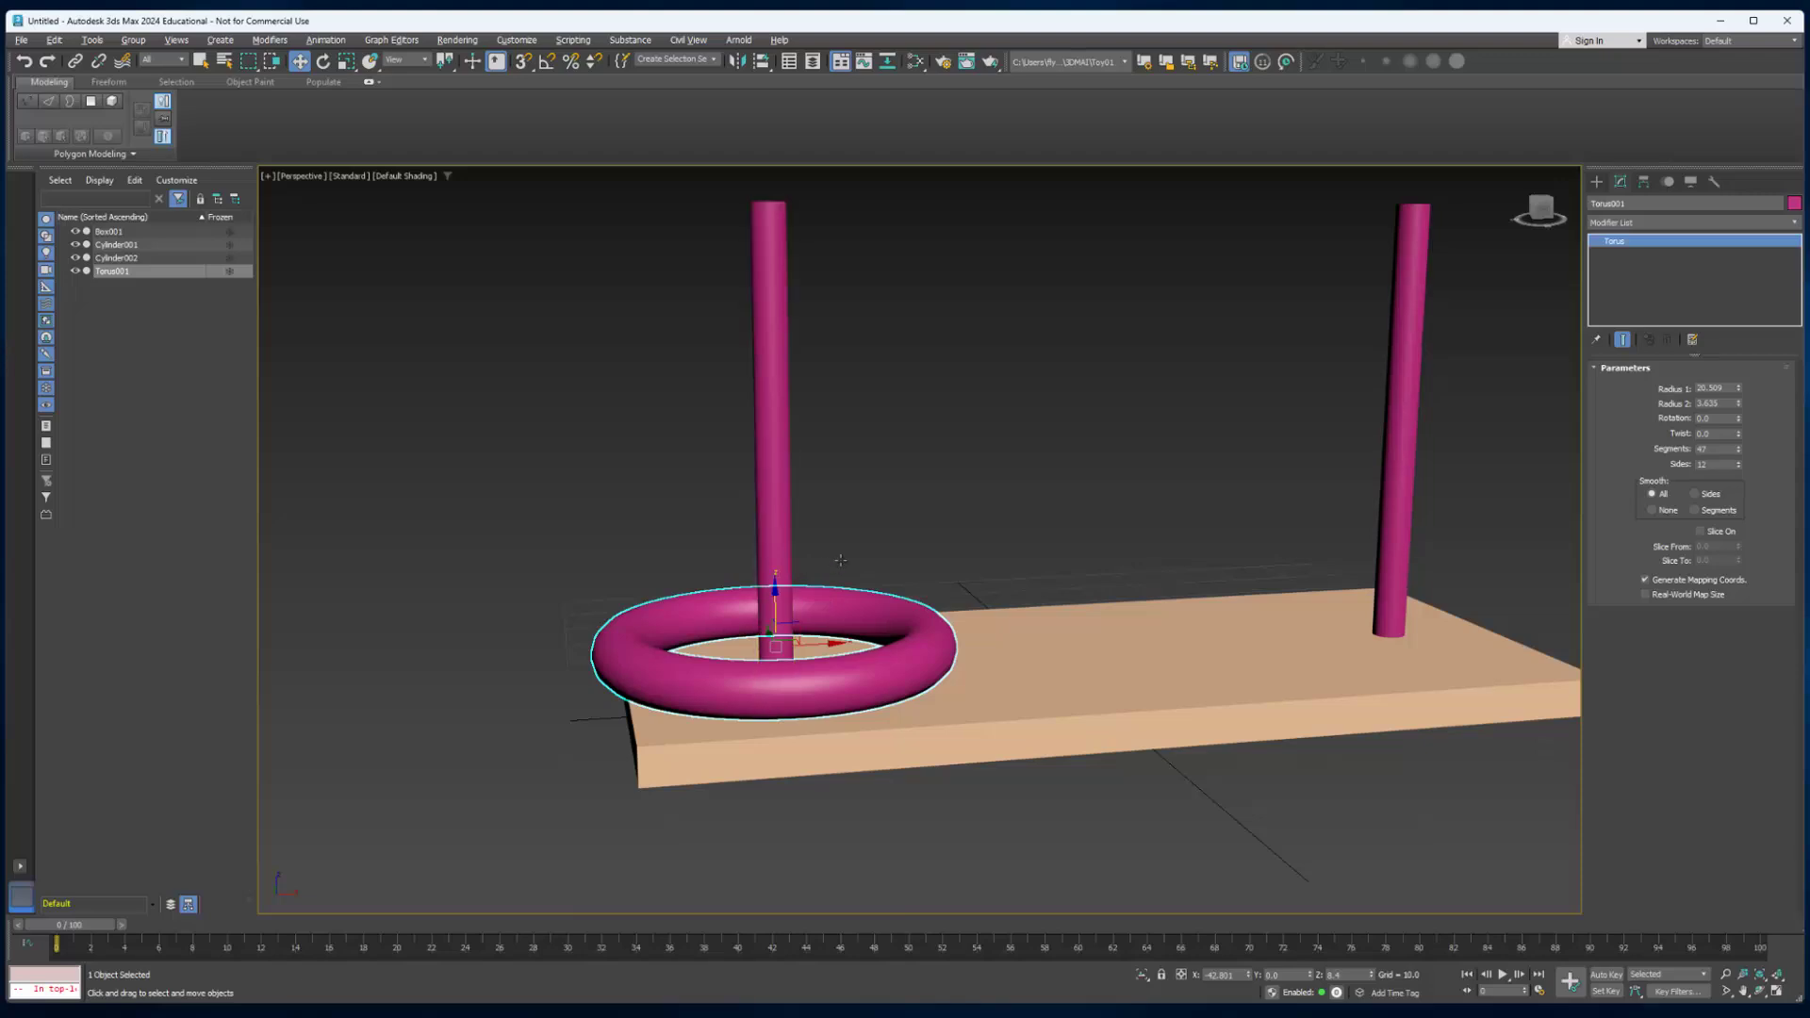
Clone the torus upward along the peg as five stacked copies, the first at Z of about 14.1.
mouse_move(1196, 693)
shift+mouse_down()
mouse_move(982, 735)
mouse_move(1036, 720)
shift+mouse_up()
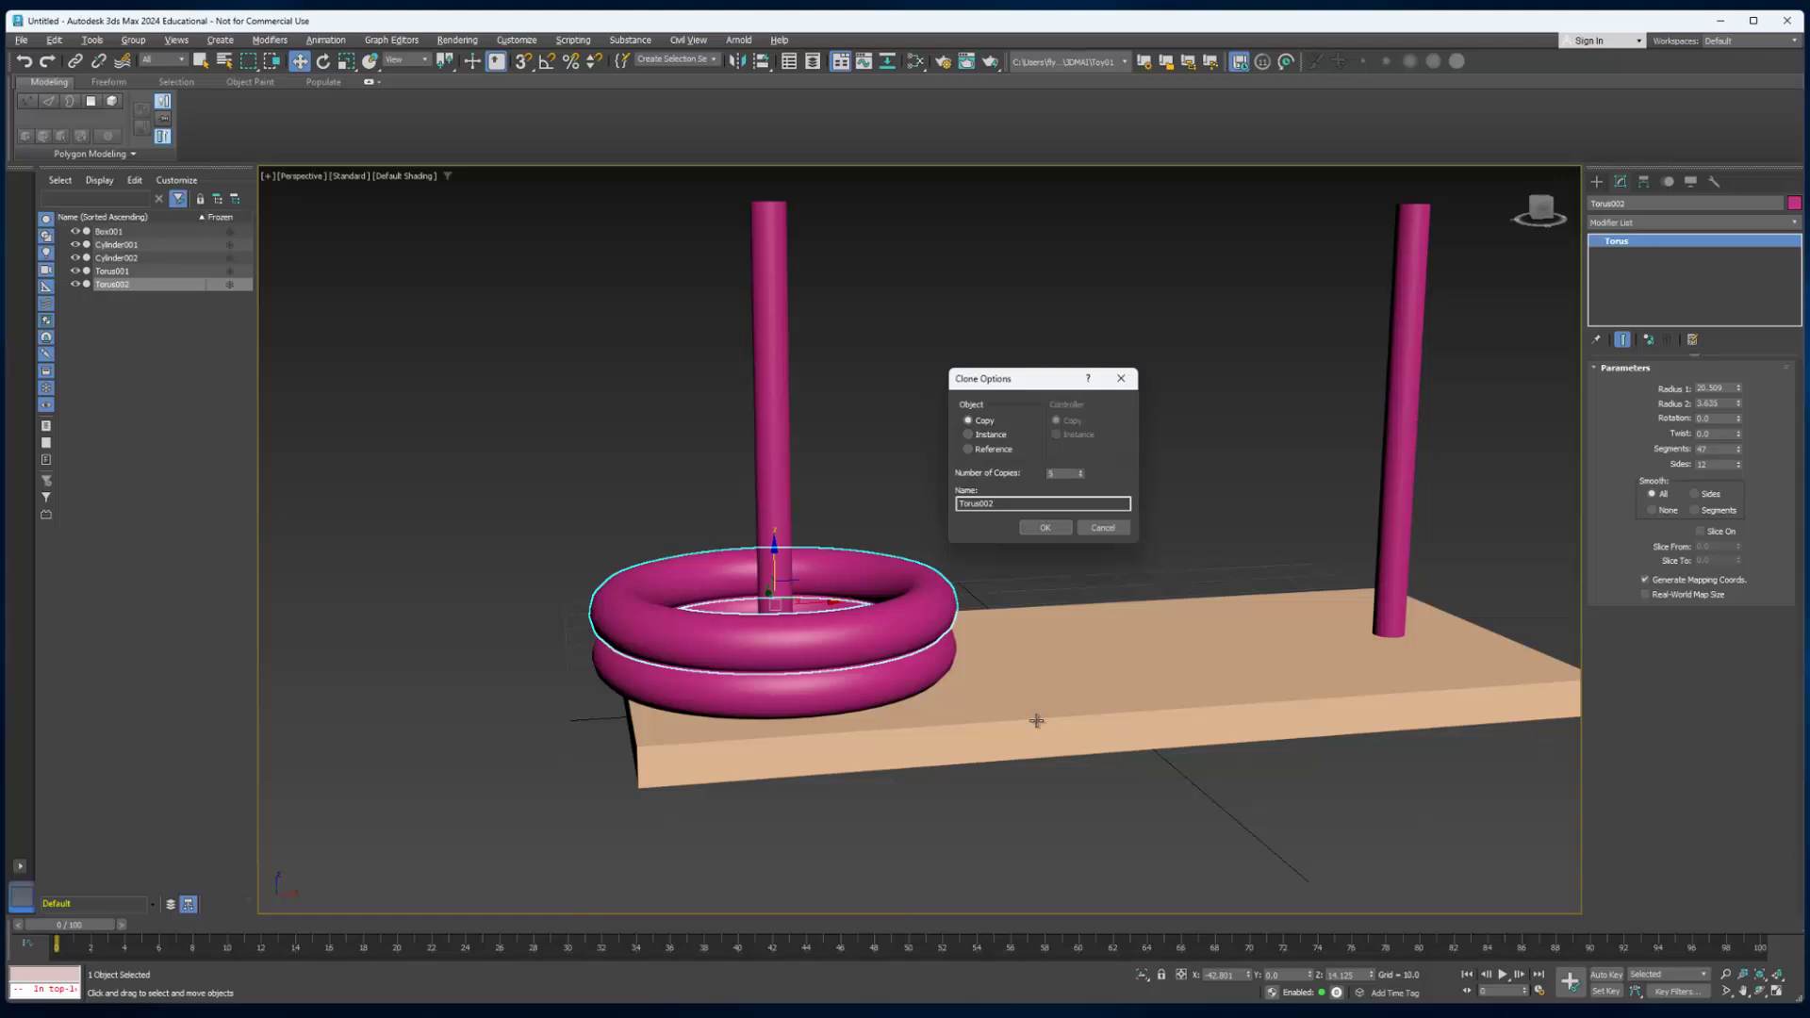
key(Return)
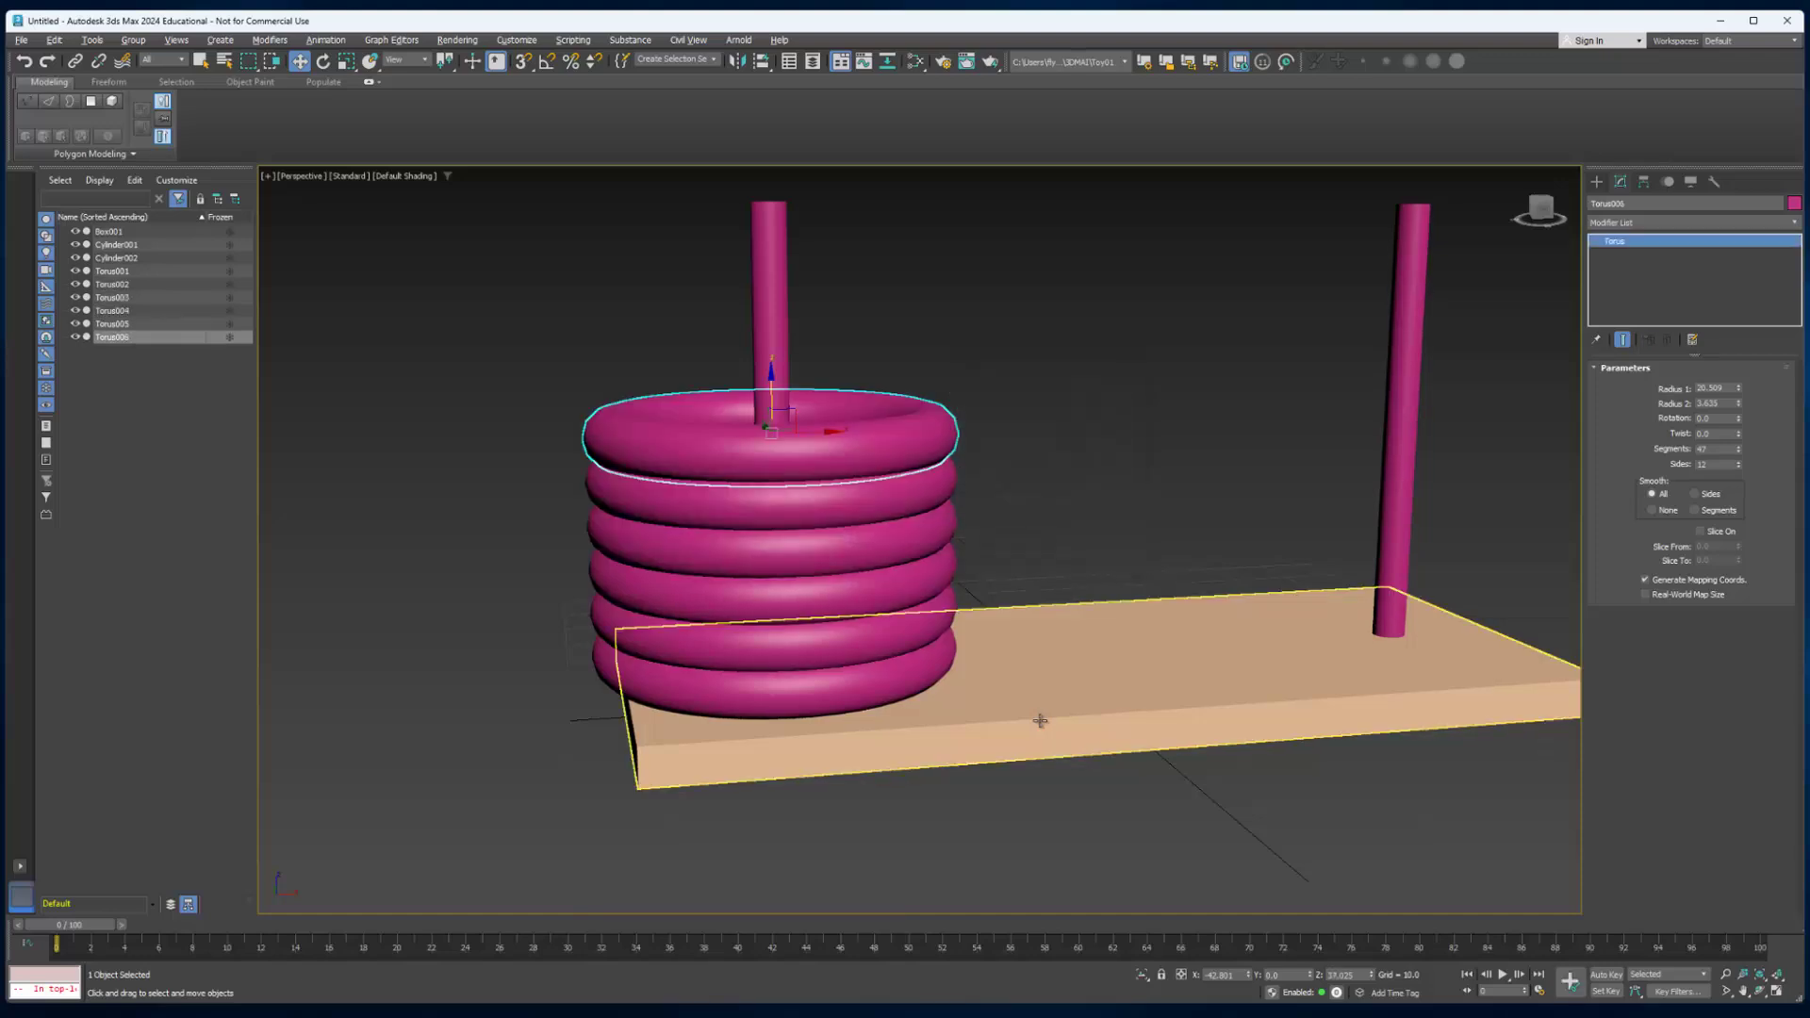
alt+middle_drag(1087, 736, 1115, 697)
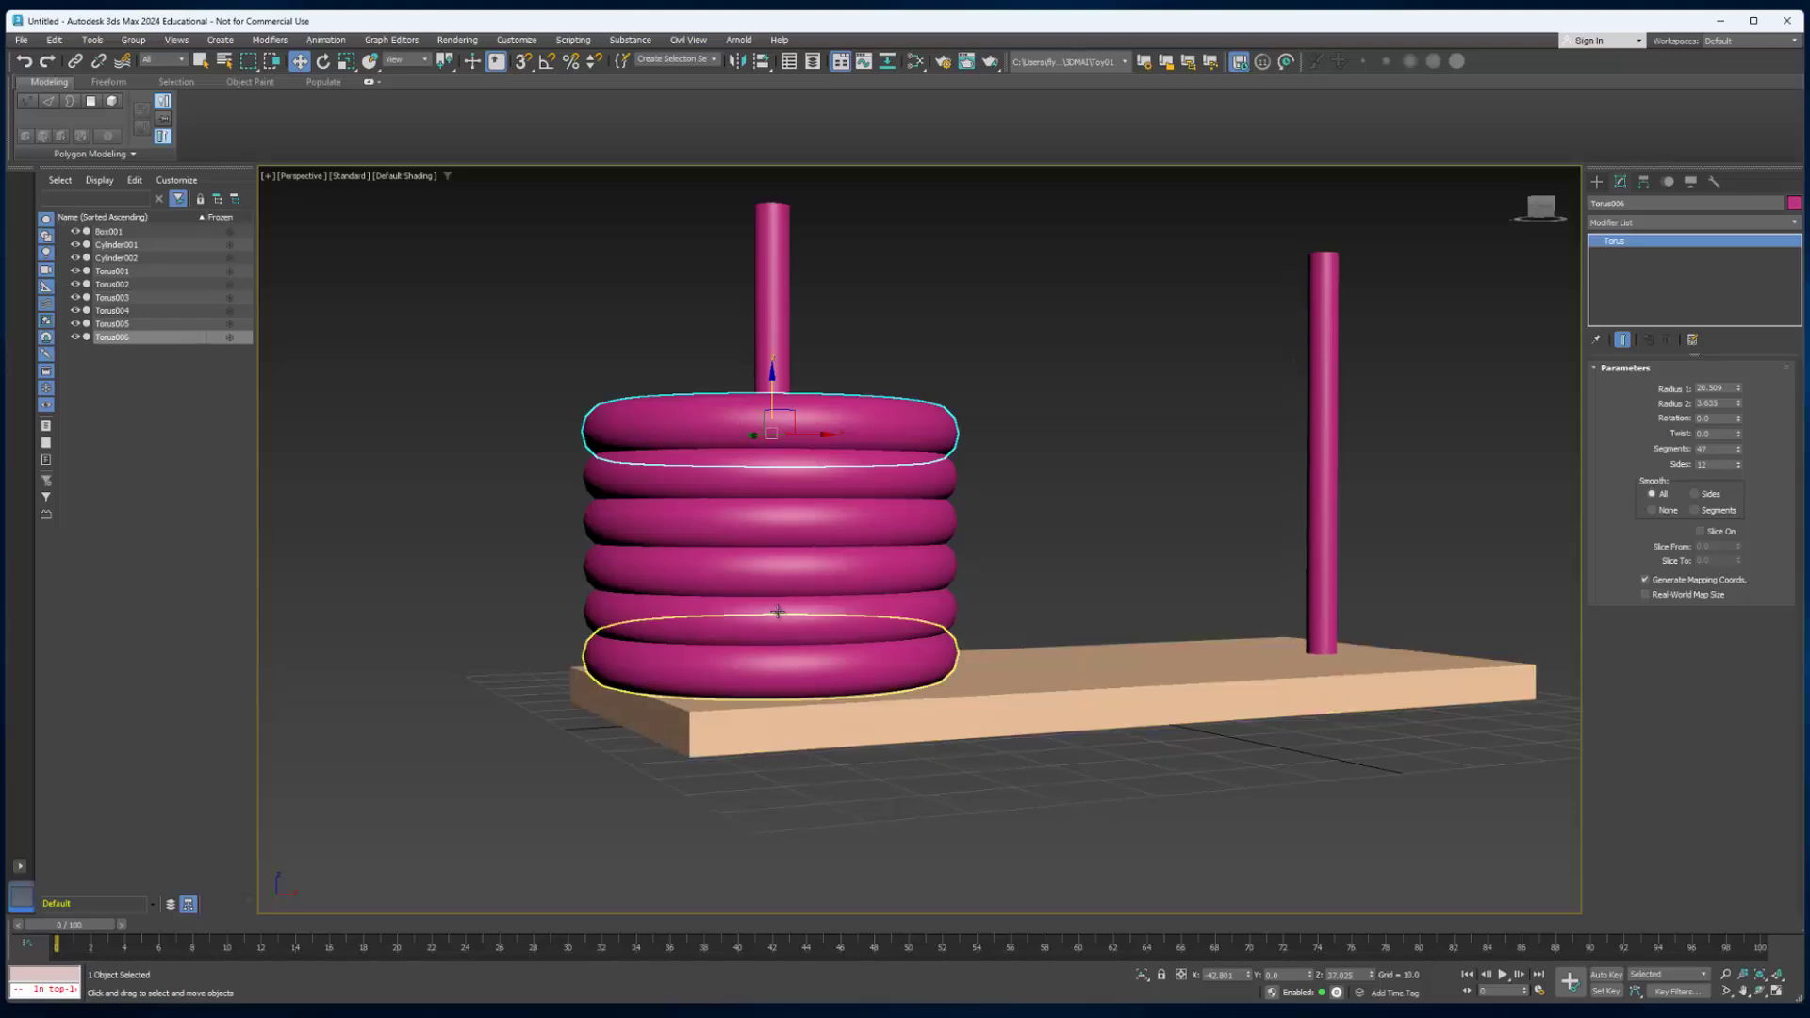
alt+middle_drag(778, 612, 773, 609)
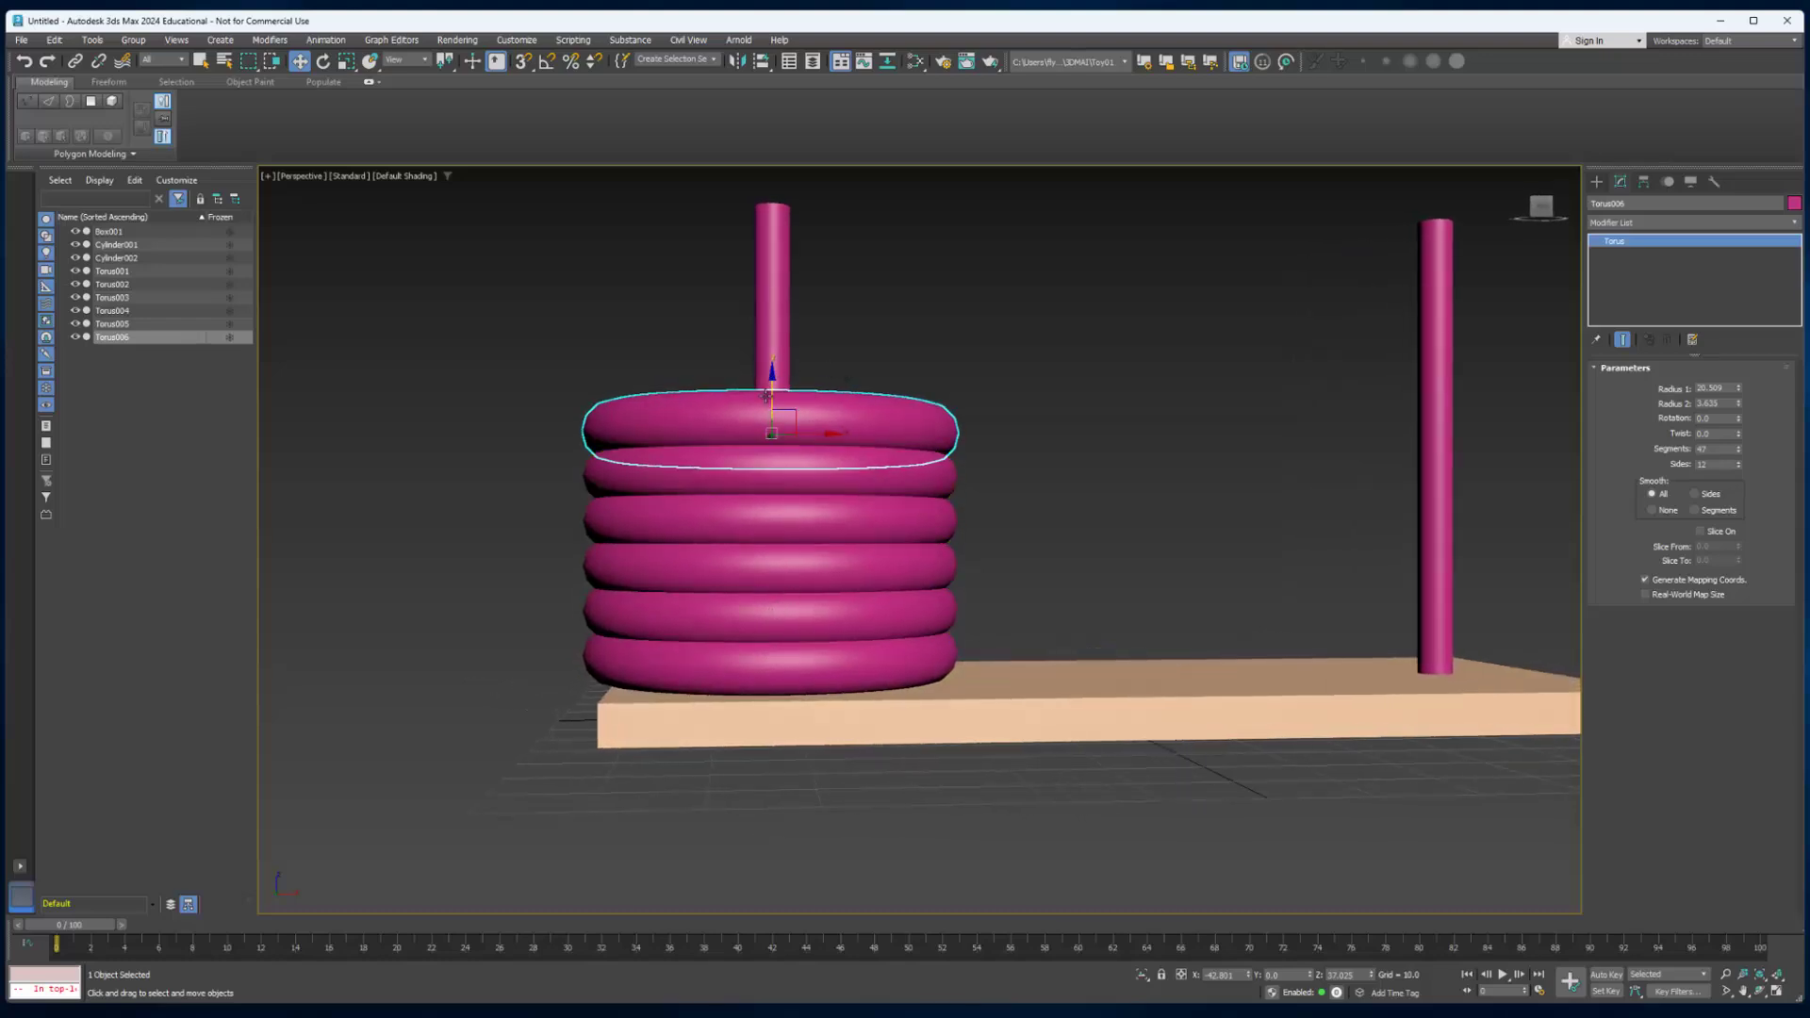
alt+middle_drag(767, 396, 787, 565)
Reduce Radius 1 of the second, third and fourth rings from the base, making each smaller than the one below.
click(776, 593)
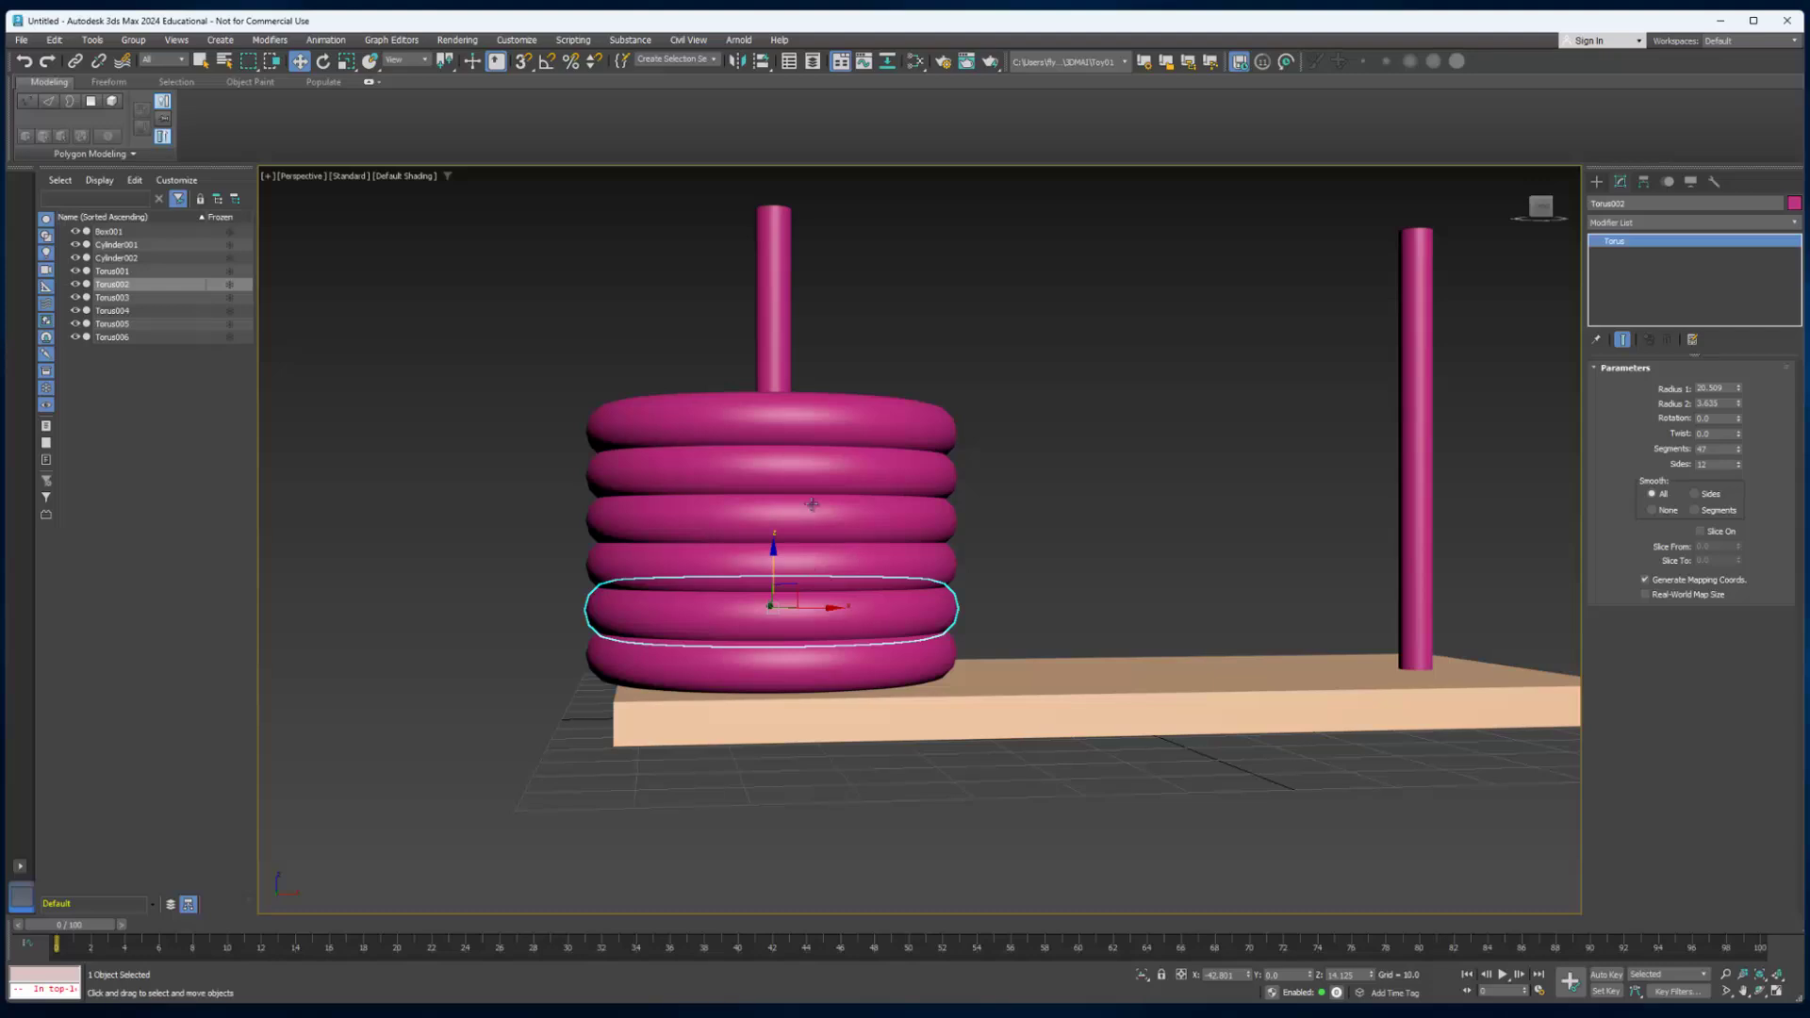
drag(1737, 388, 1737, 416)
click(833, 568)
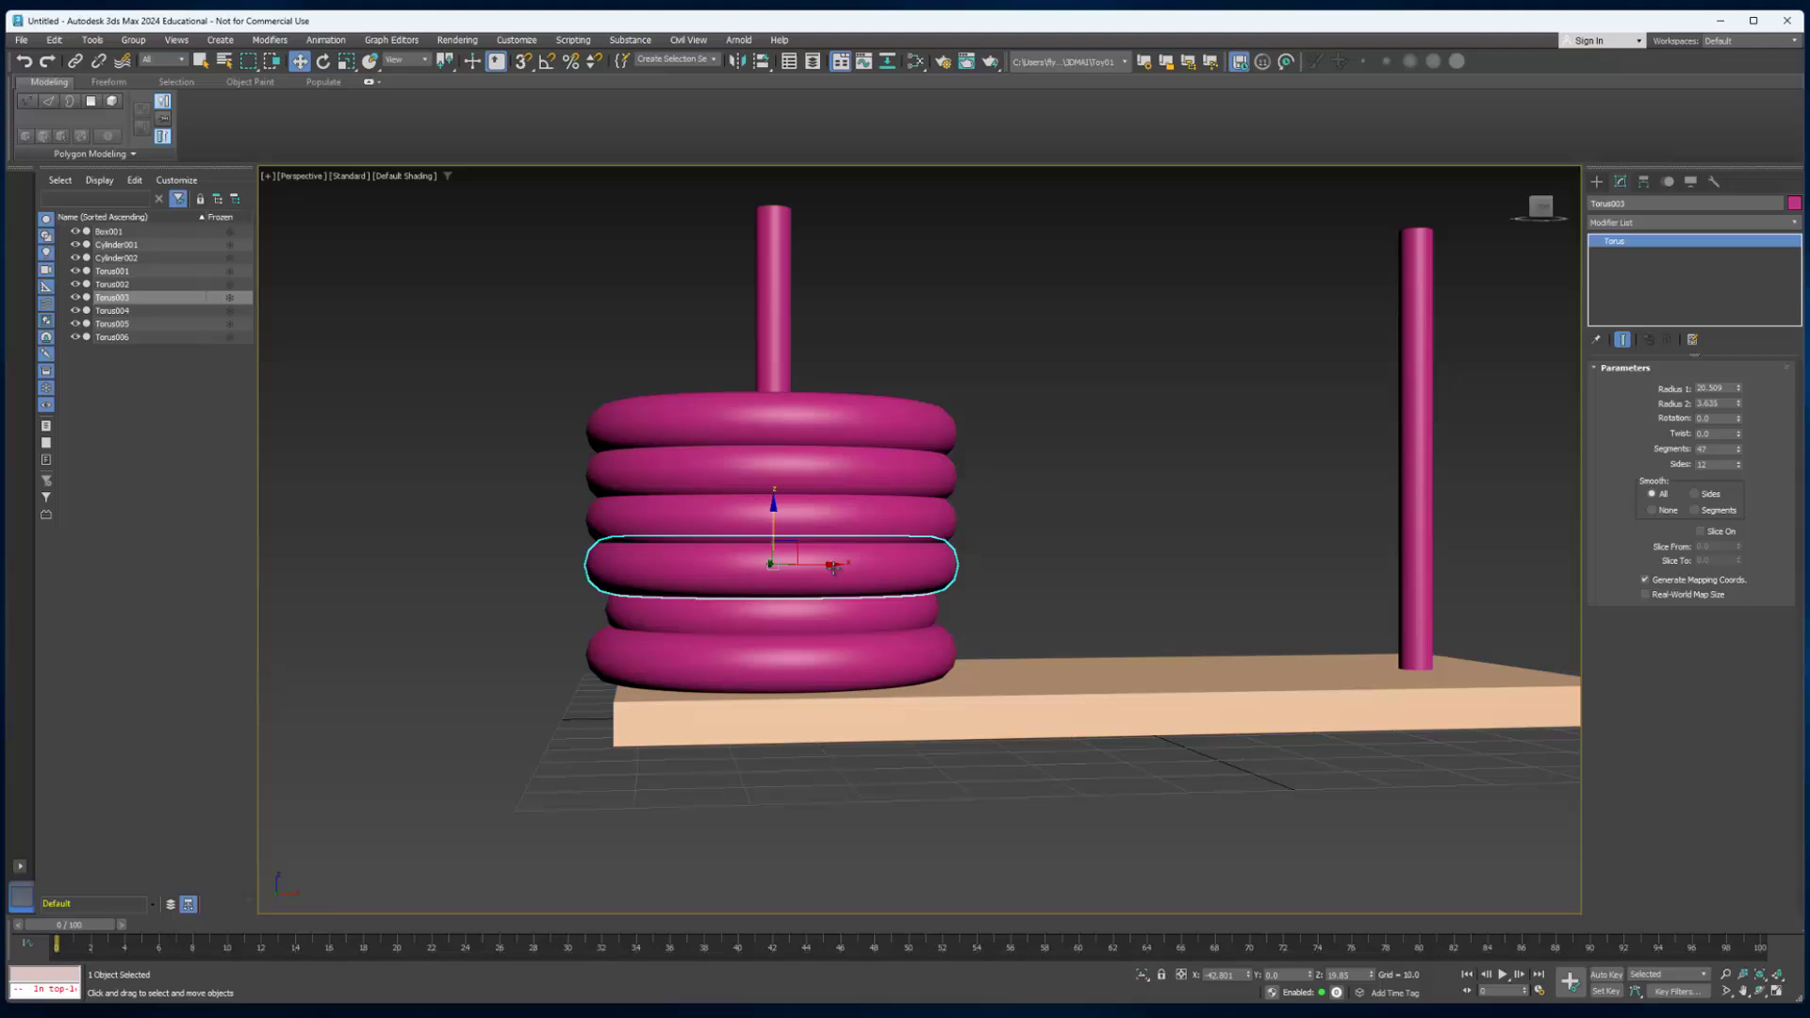
drag(1737, 388, 1737, 440)
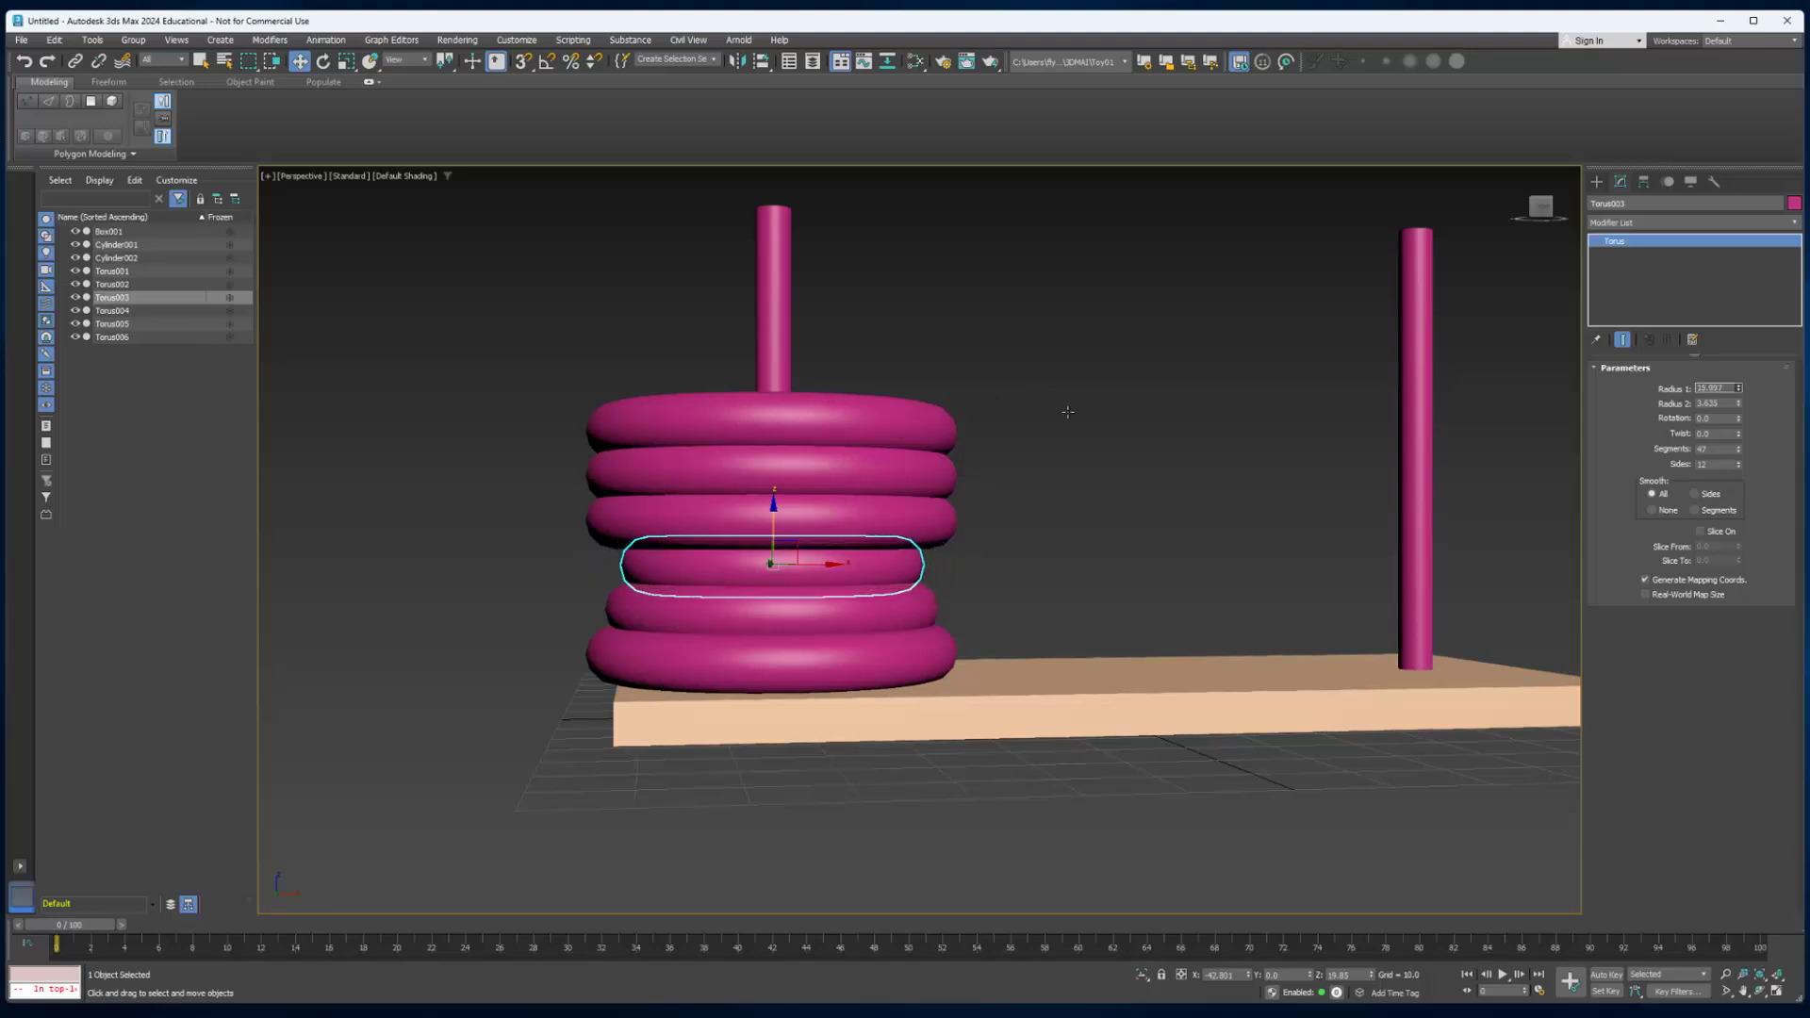
click(833, 520)
drag(1737, 387, 1738, 451)
Reduce Radius 1 of the fifth ring below the fourth's size, and set the top ring's Radius 1 to about 11.9.
click(895, 478)
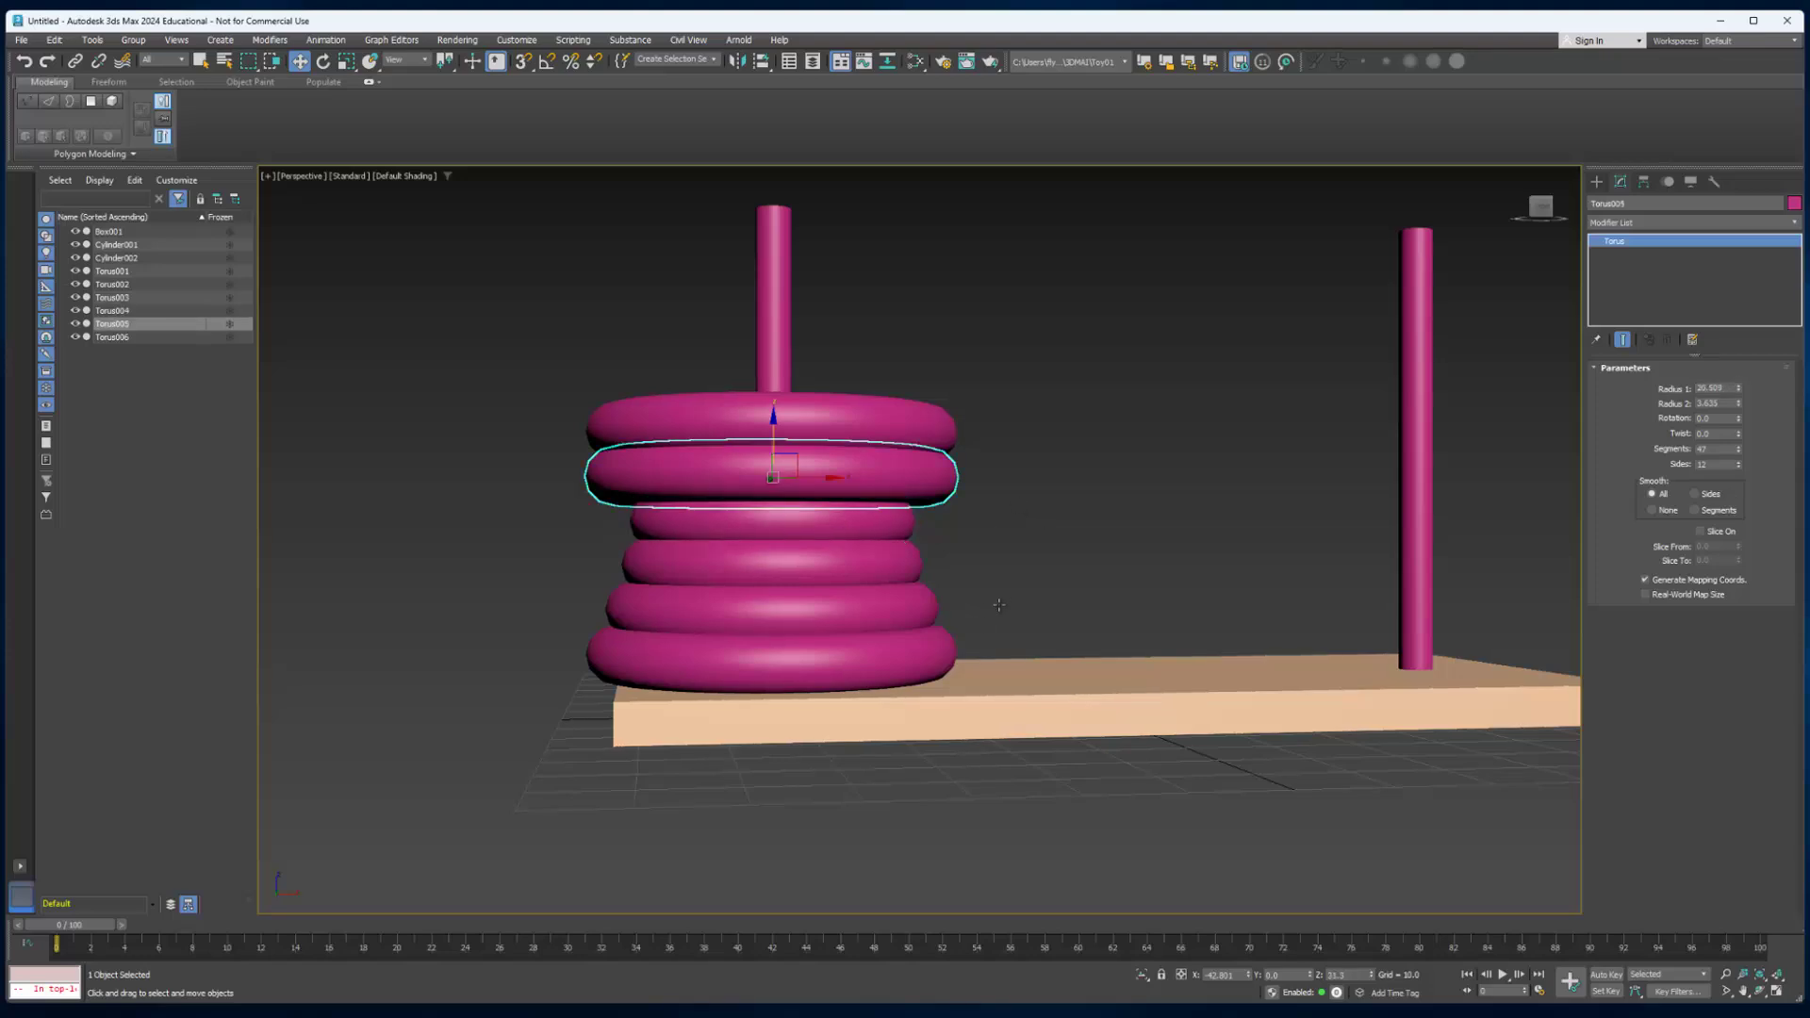
drag(1738, 388, 1737, 450)
click(867, 432)
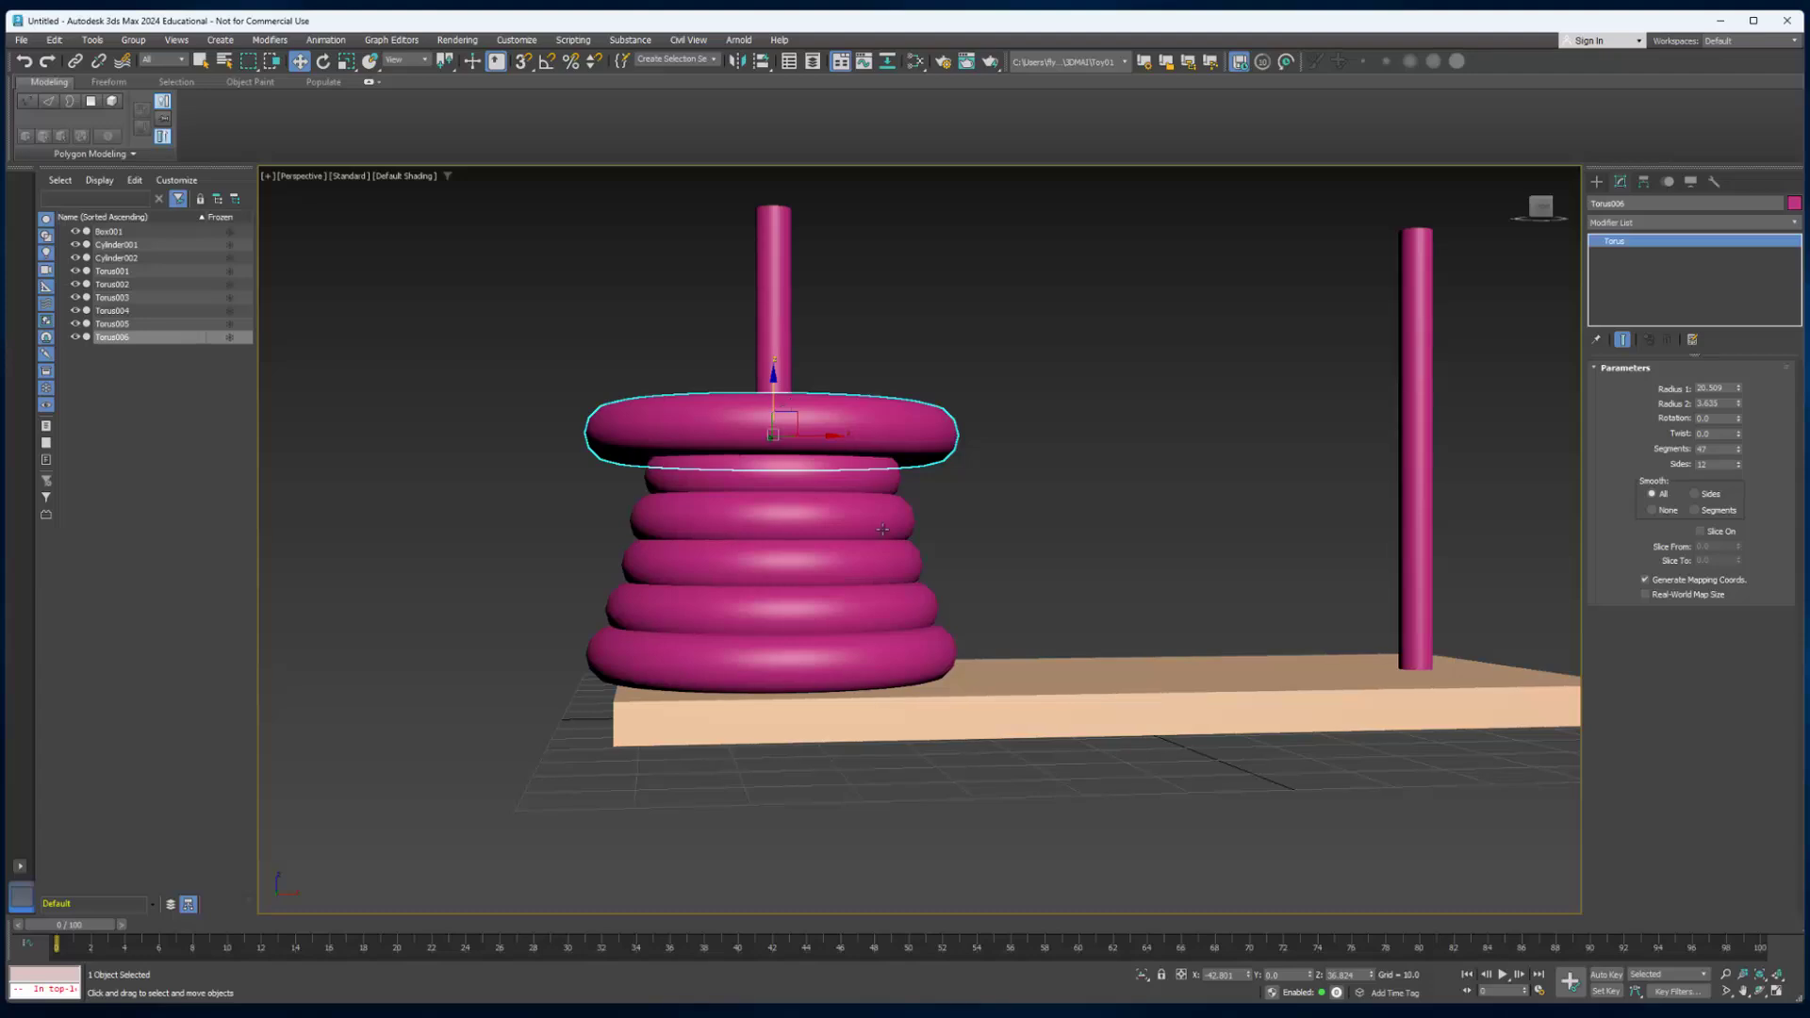
drag(1737, 387, 1737, 487)
Create a box about 16 long and 15.3 wide, roughly cube-shaped, in front of the base near the empty peg.
alt+middle_drag(898, 535, 911, 609)
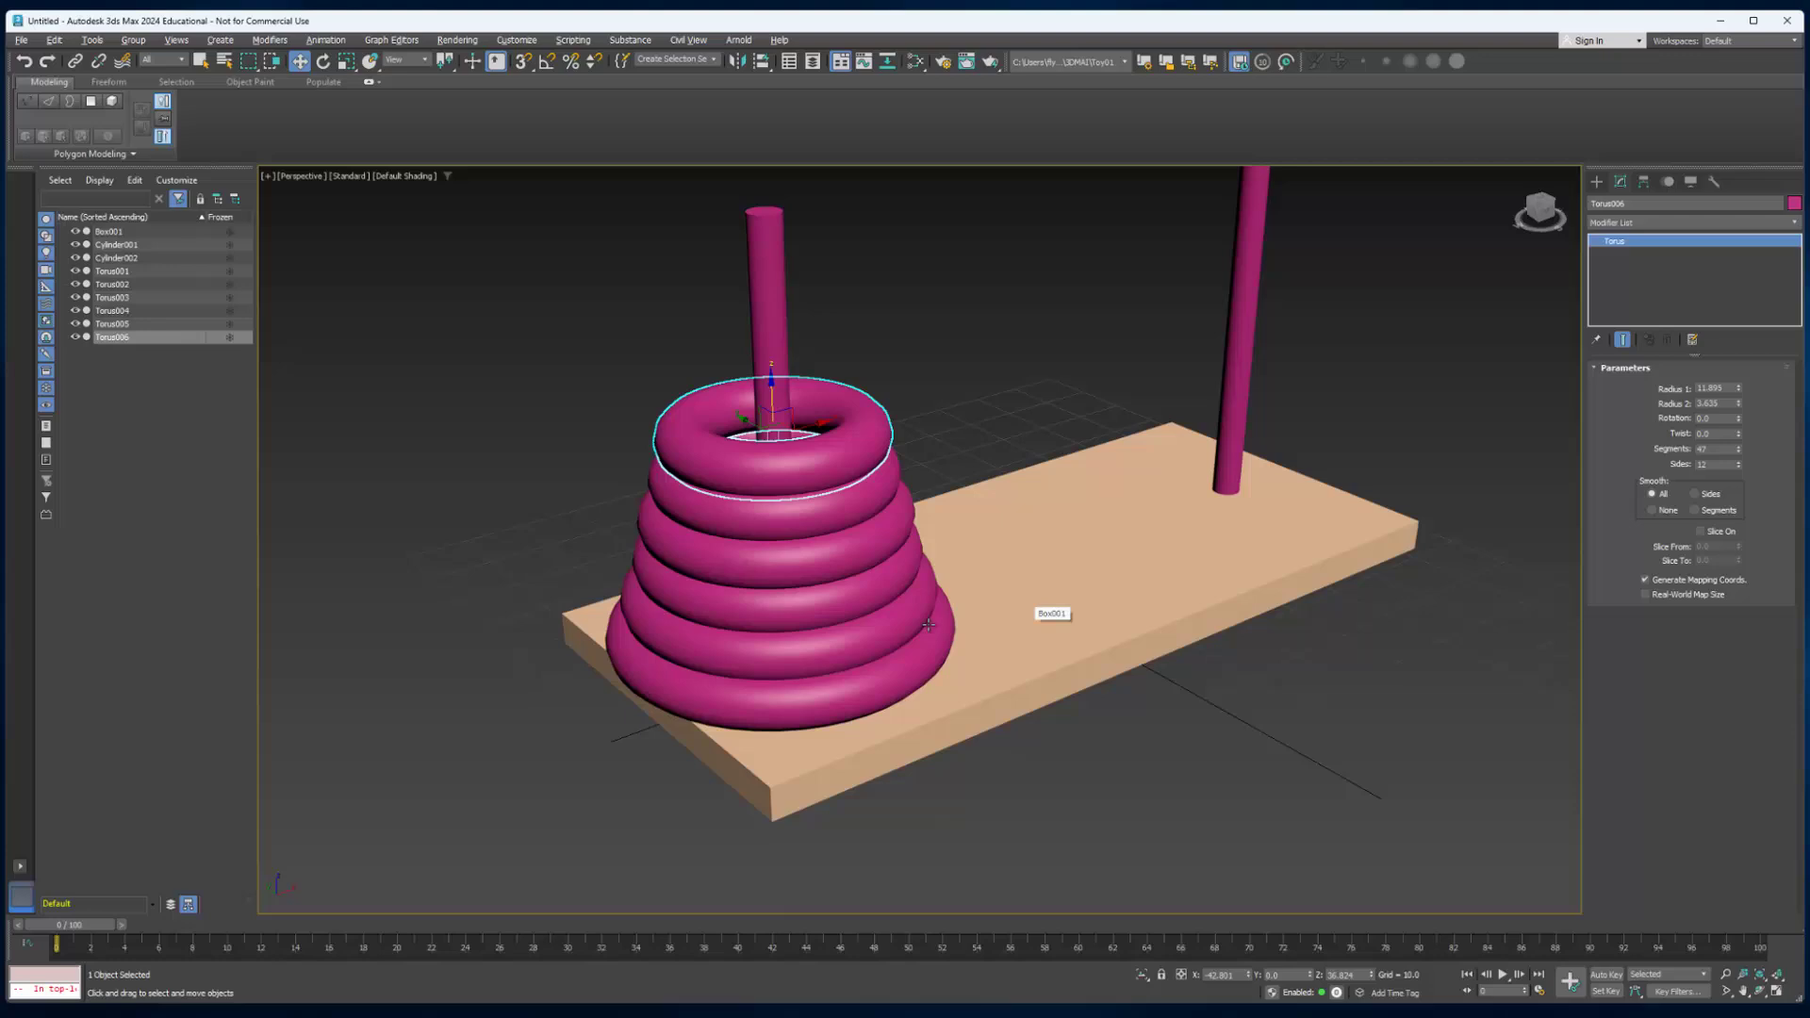
middle_drag(980, 622, 919, 646)
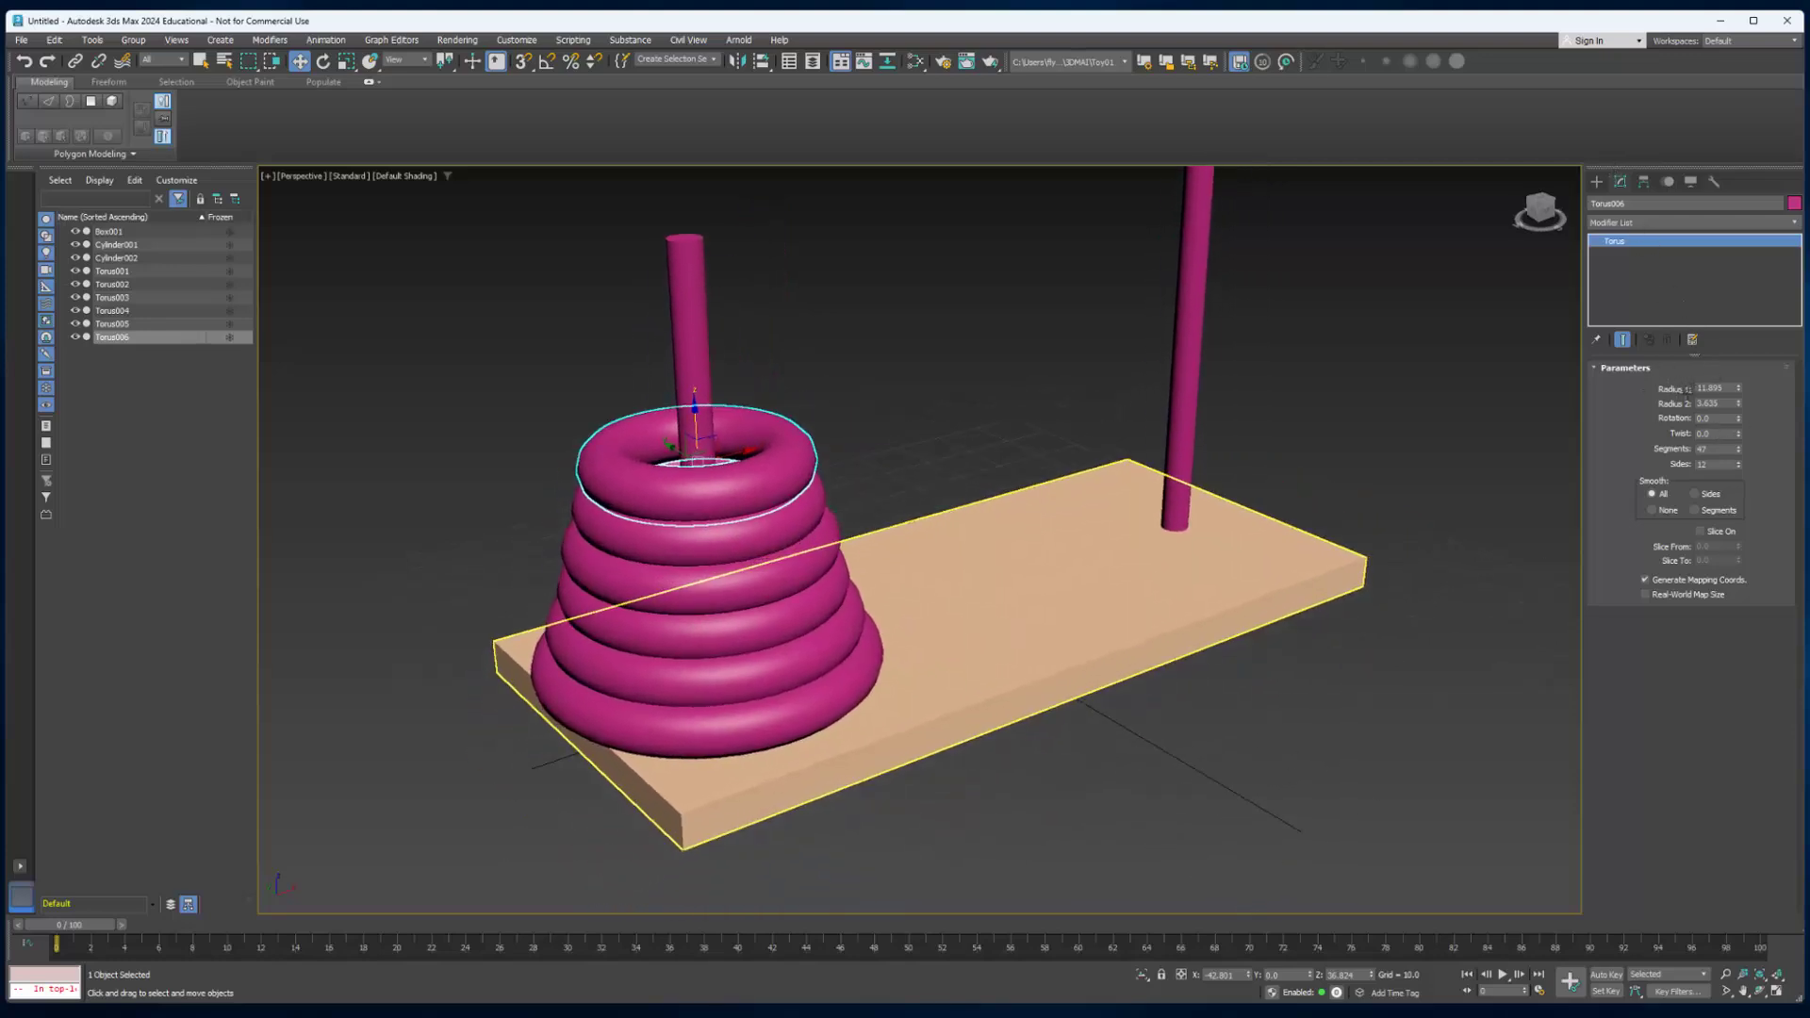
click(1596, 181)
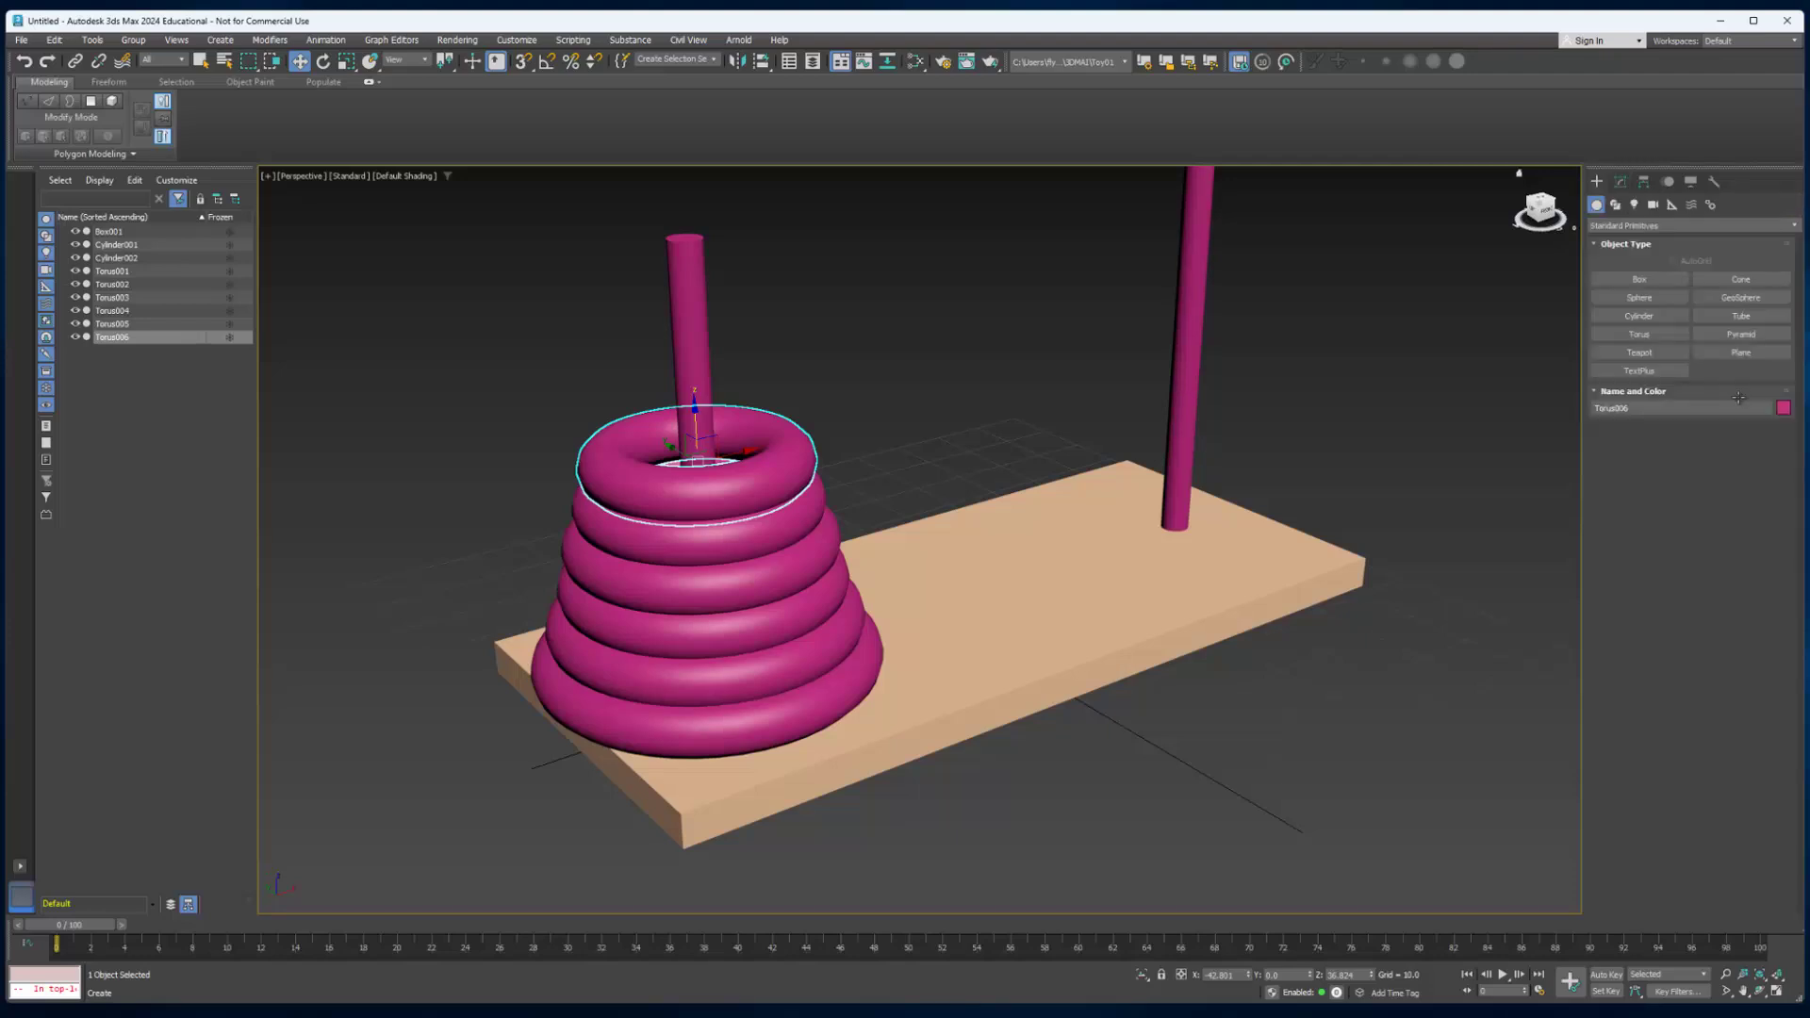
click(1639, 279)
drag(1340, 668, 1354, 744)
click(1738, 401)
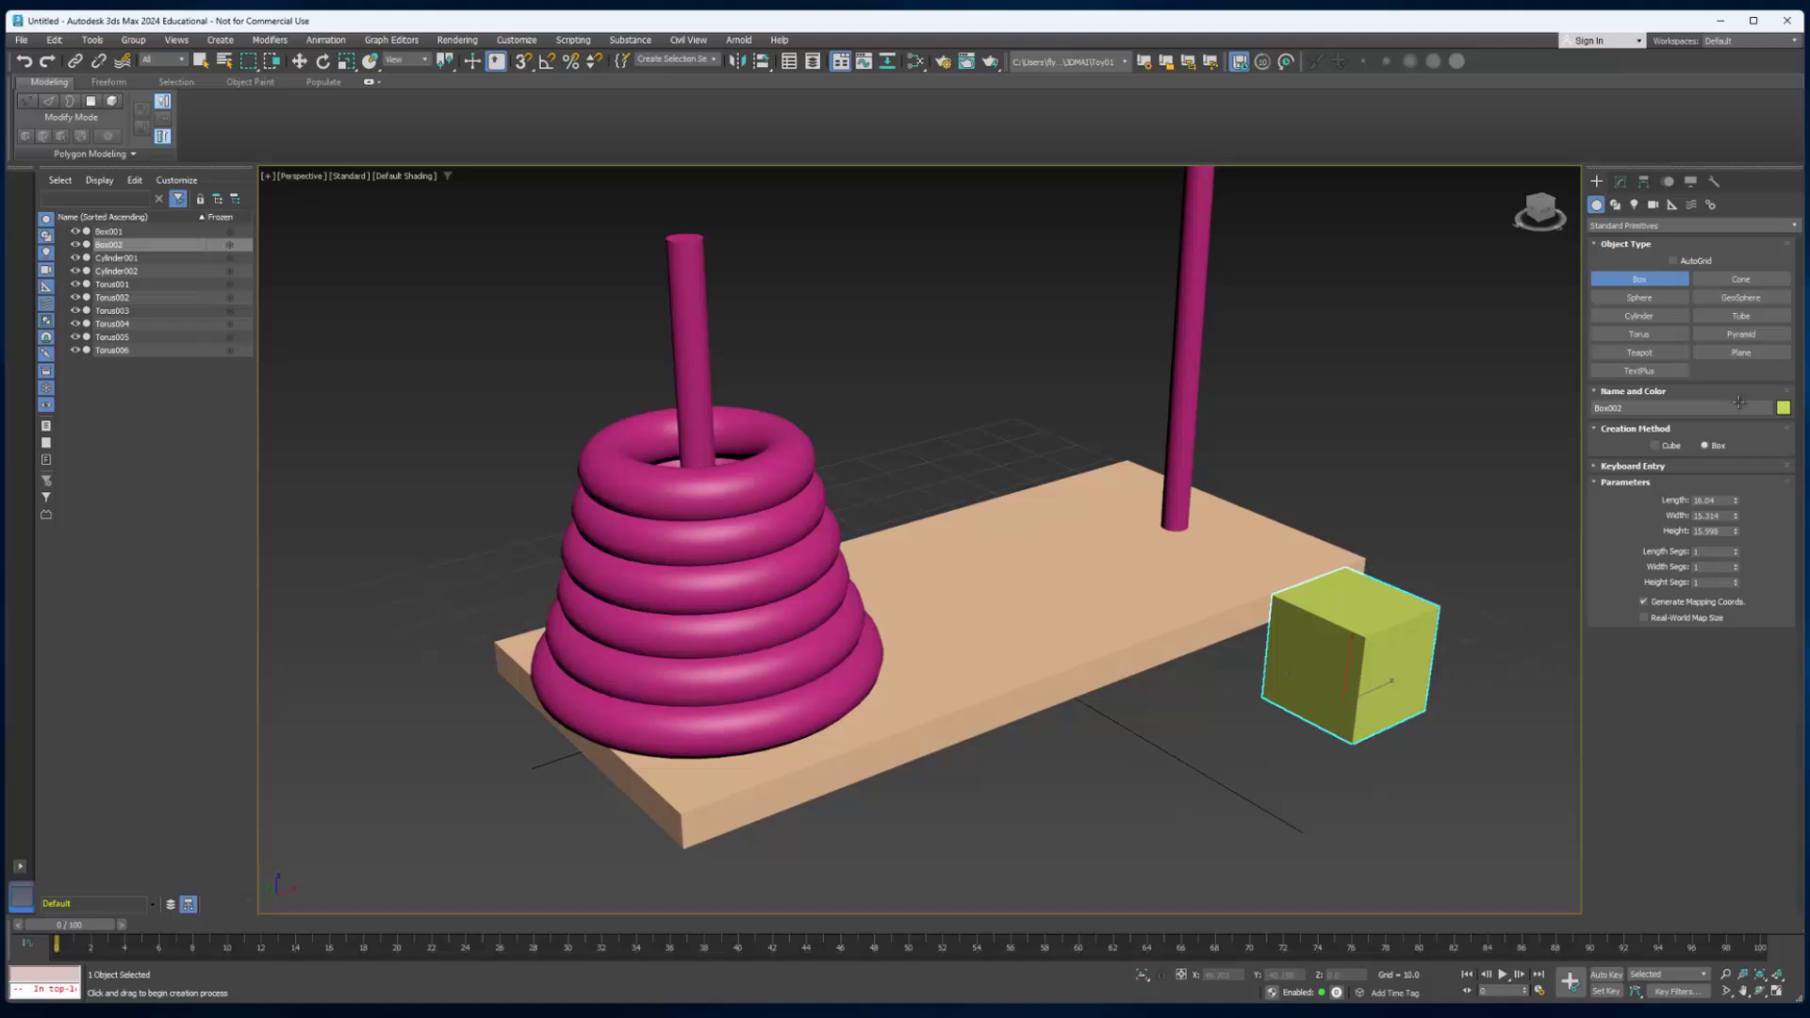
middle_drag(1086, 547, 907, 556)
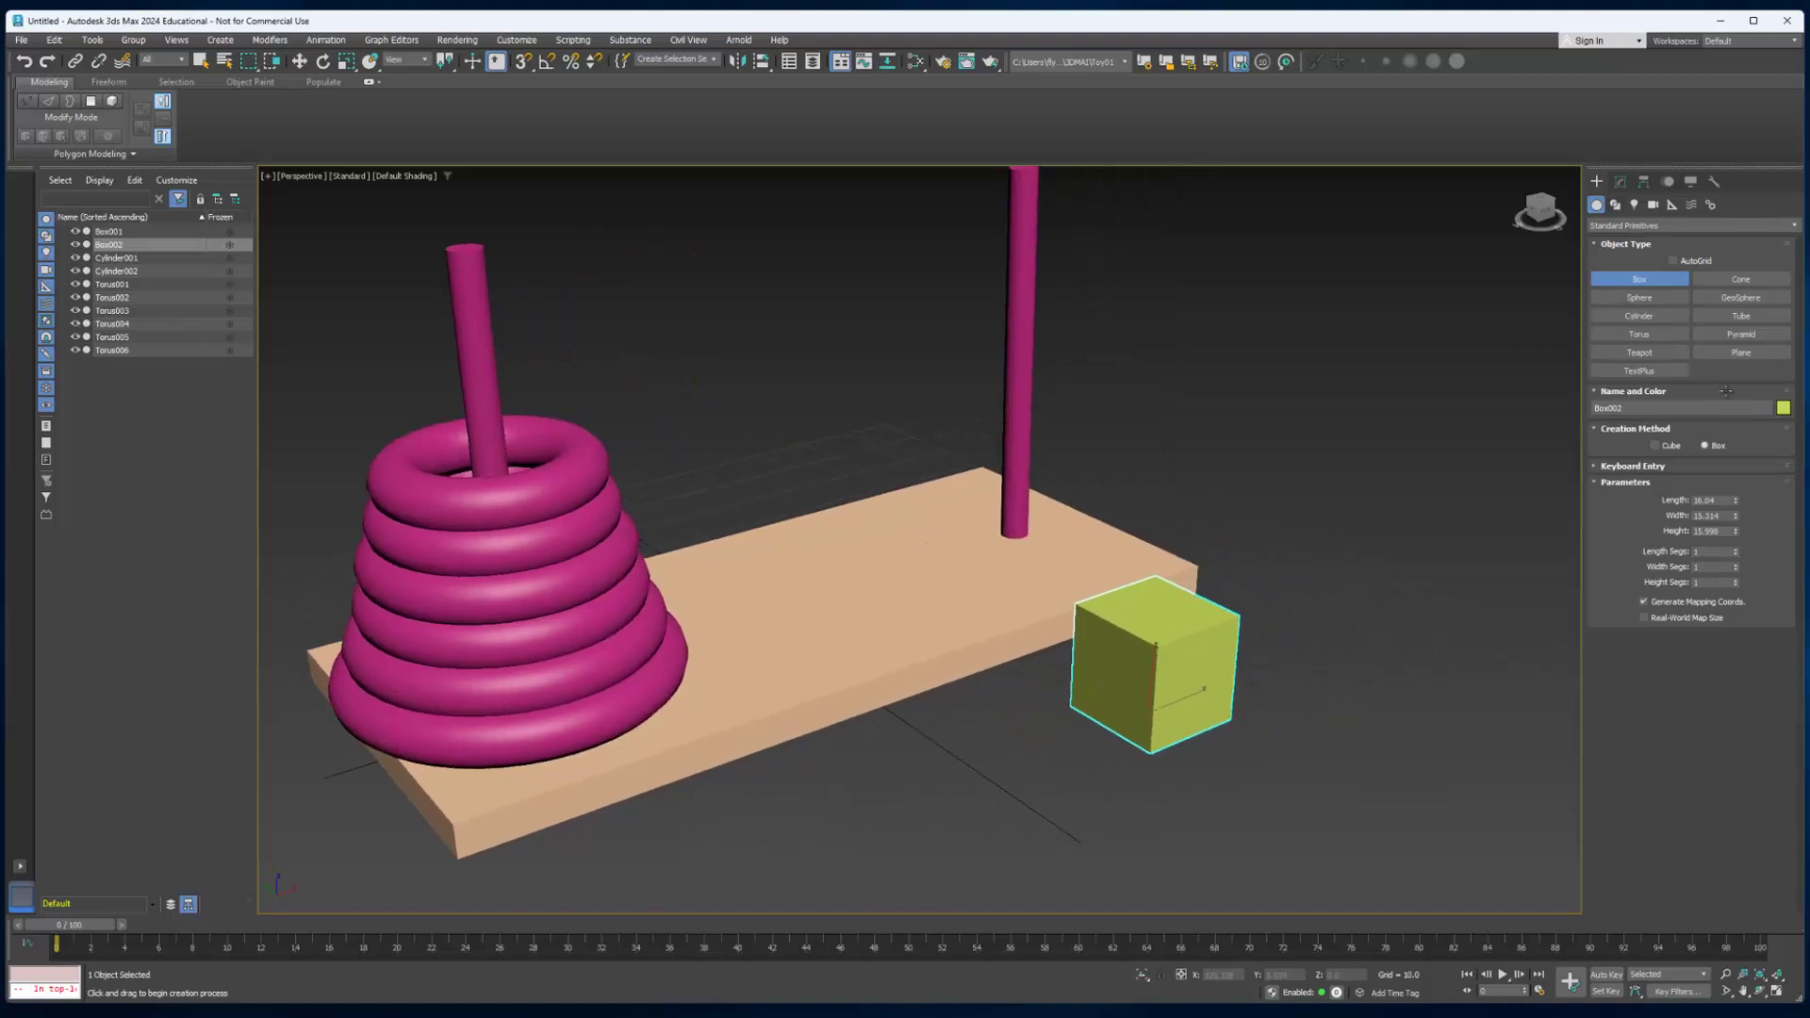
click(1619, 181)
mouse_move(1159, 471)
alt+middle_down()
mouse_move(990, 565)
mouse_move(1041, 495)
alt+middle_up()
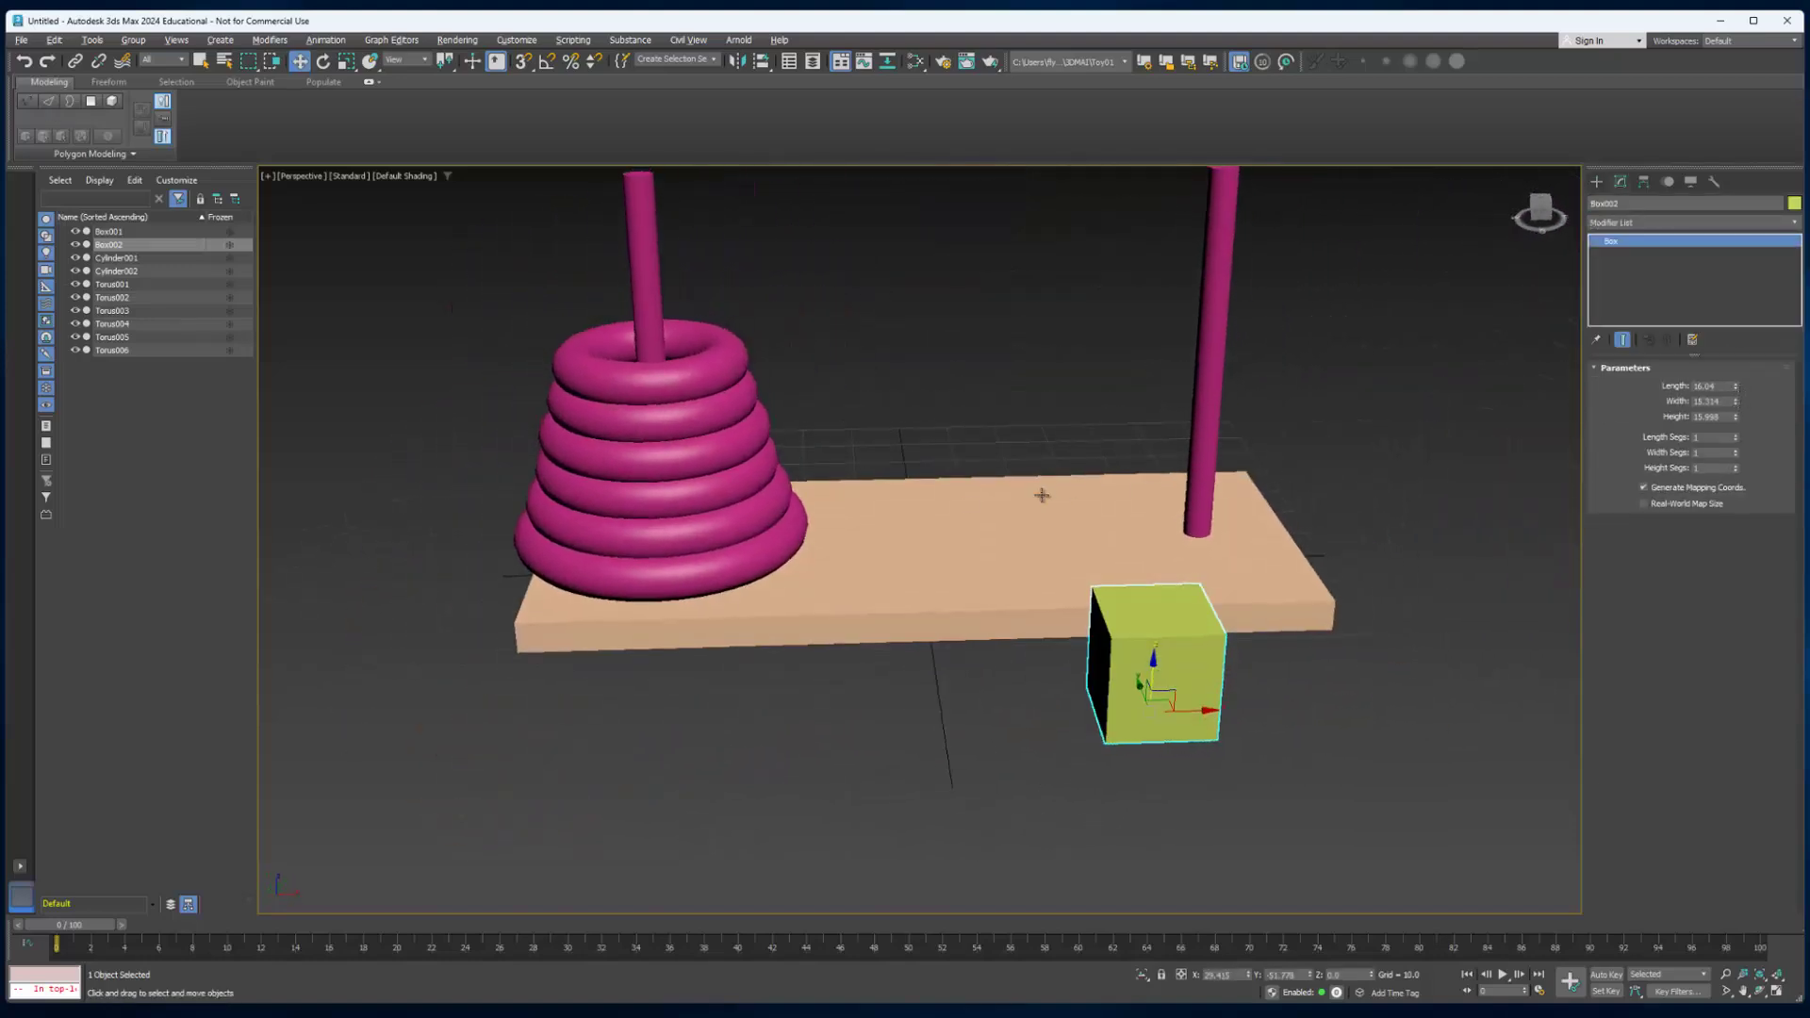
Set the selected box's length, width and height to 12 each, making it a cube.
click(1736, 388)
text(12)
key(Tab)
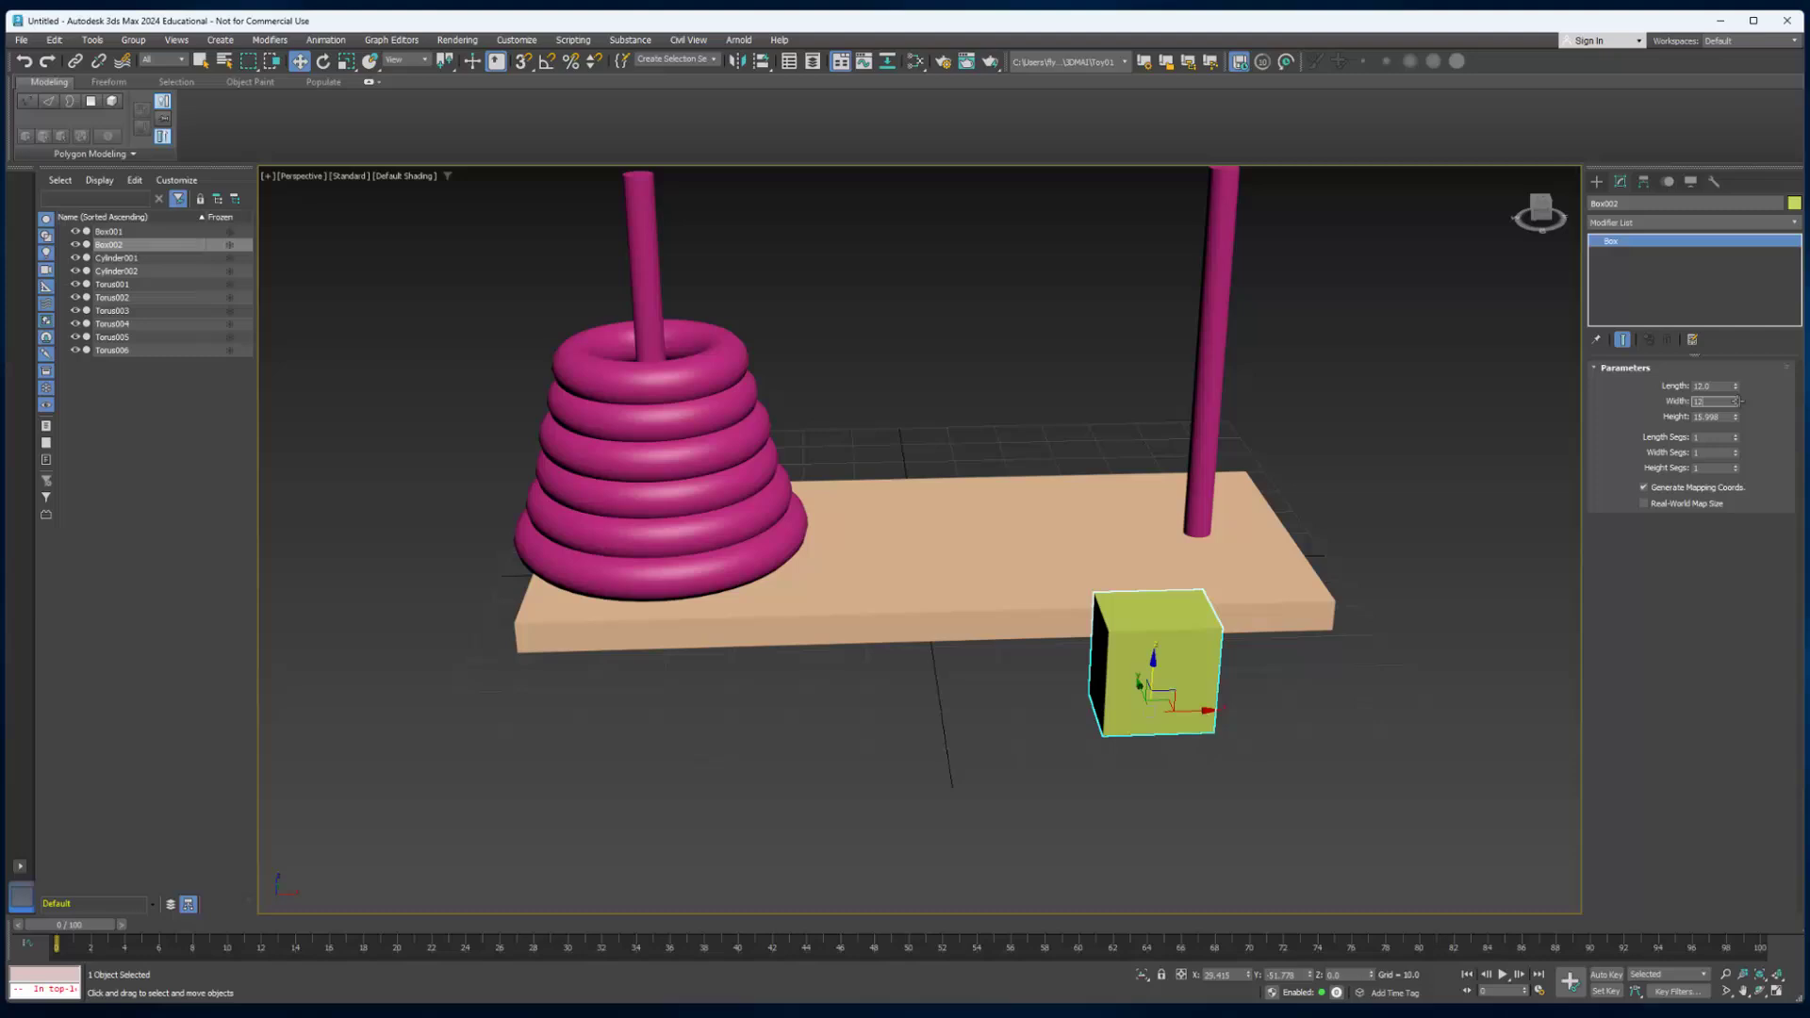
text(12)
key(Tab)
text(12)
key(Tab)
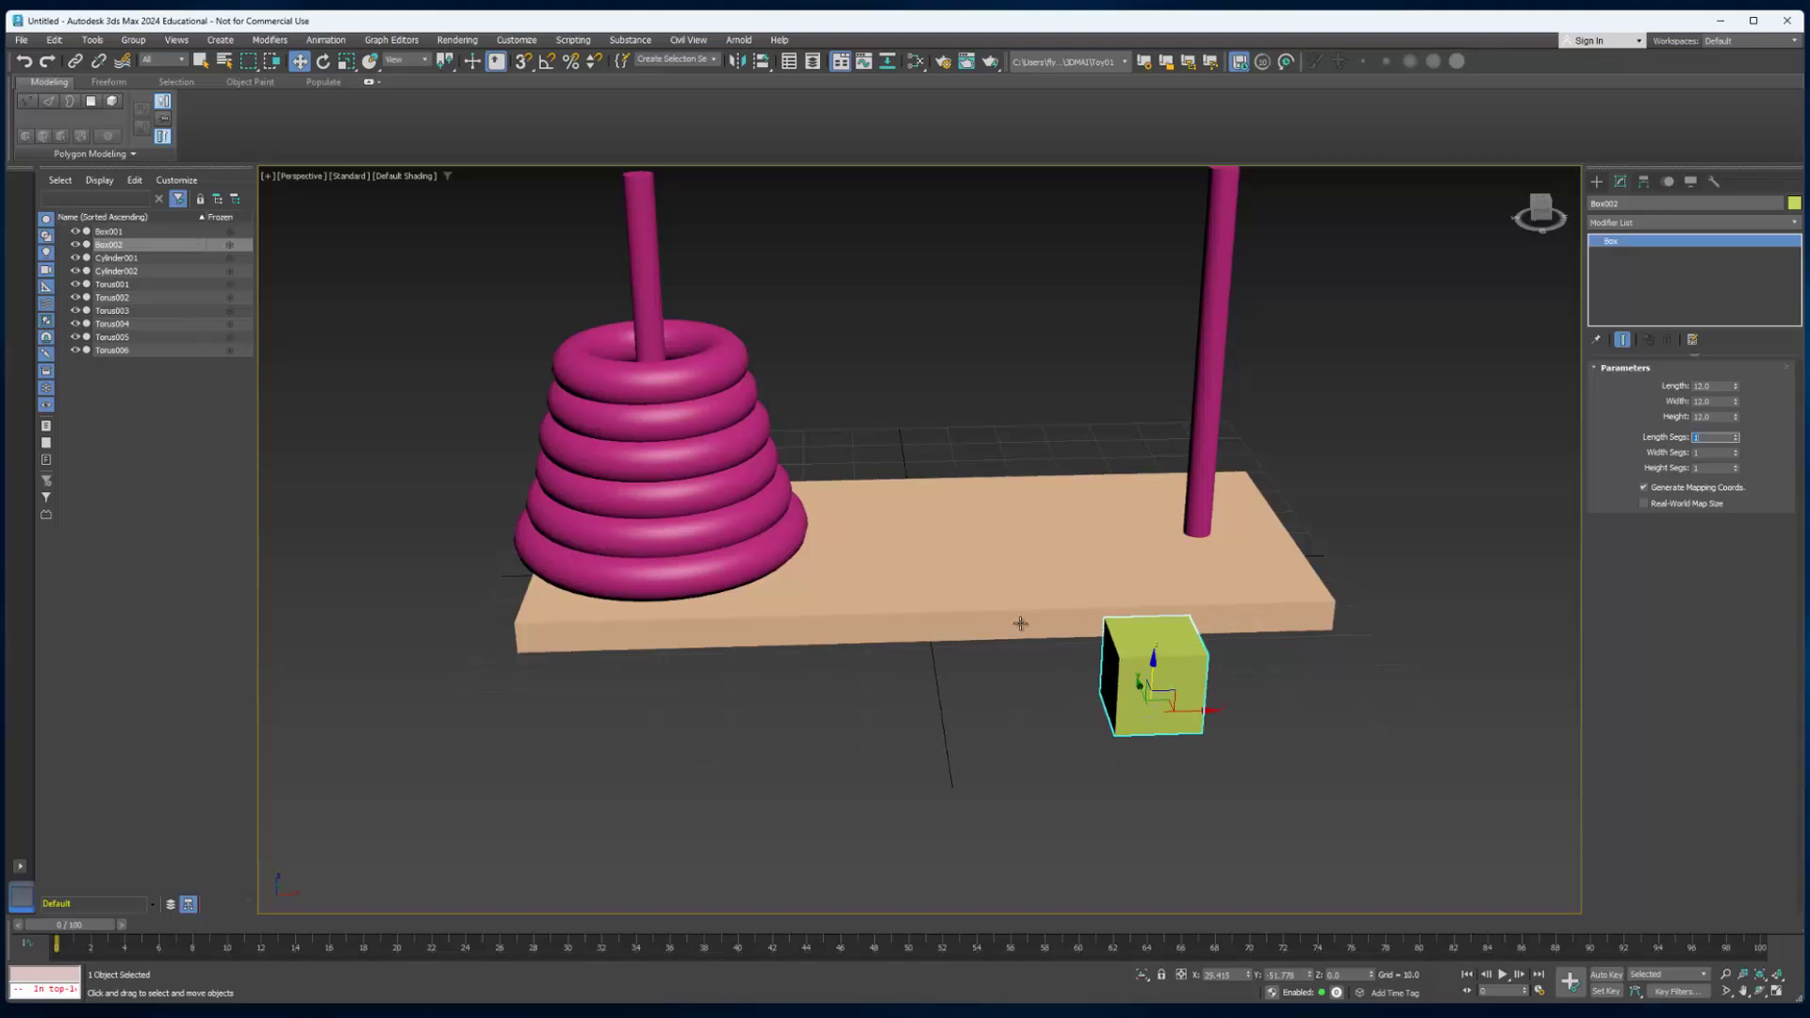
Move the cube onto the base beside the empty peg and clone it once, placing the copy behind the original.
alt+middle_drag(1023, 616, 1024, 615)
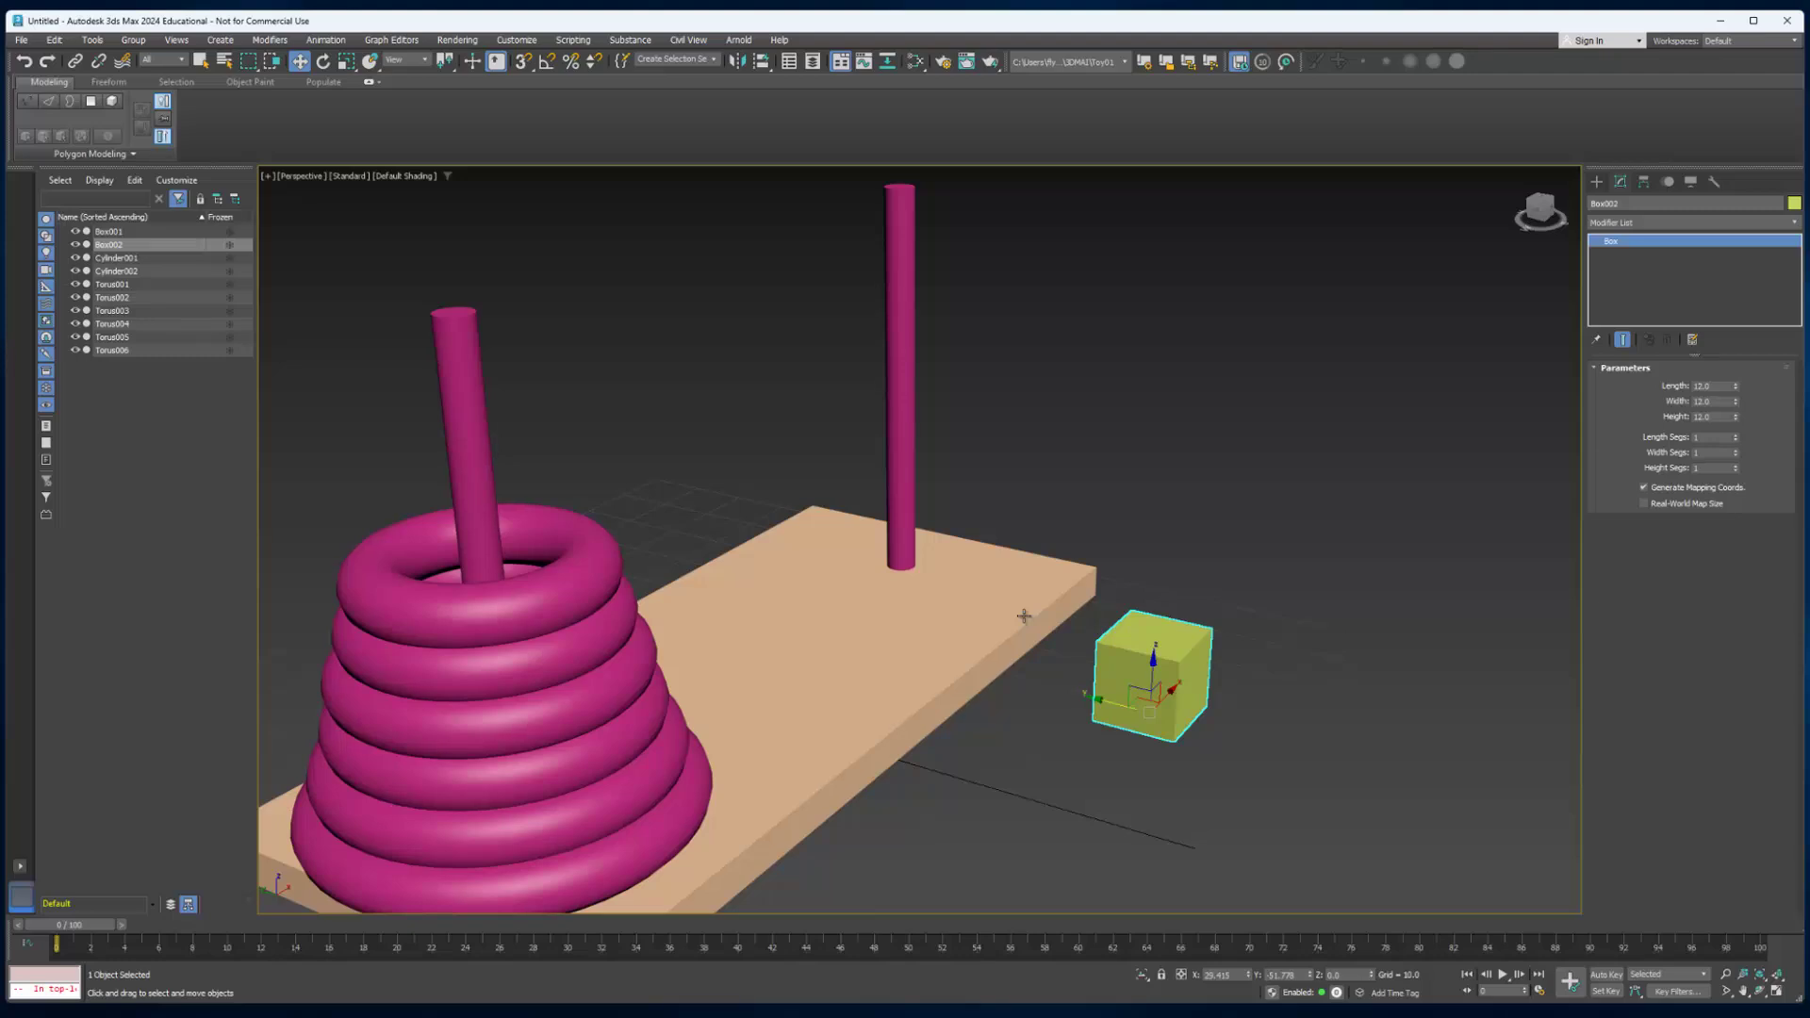
mouse_move(1113, 702)
mouse_down()
mouse_move(834, 630)
mouse_move(871, 552)
mouse_up()
alt+middle_drag(1024, 616, 1024, 615)
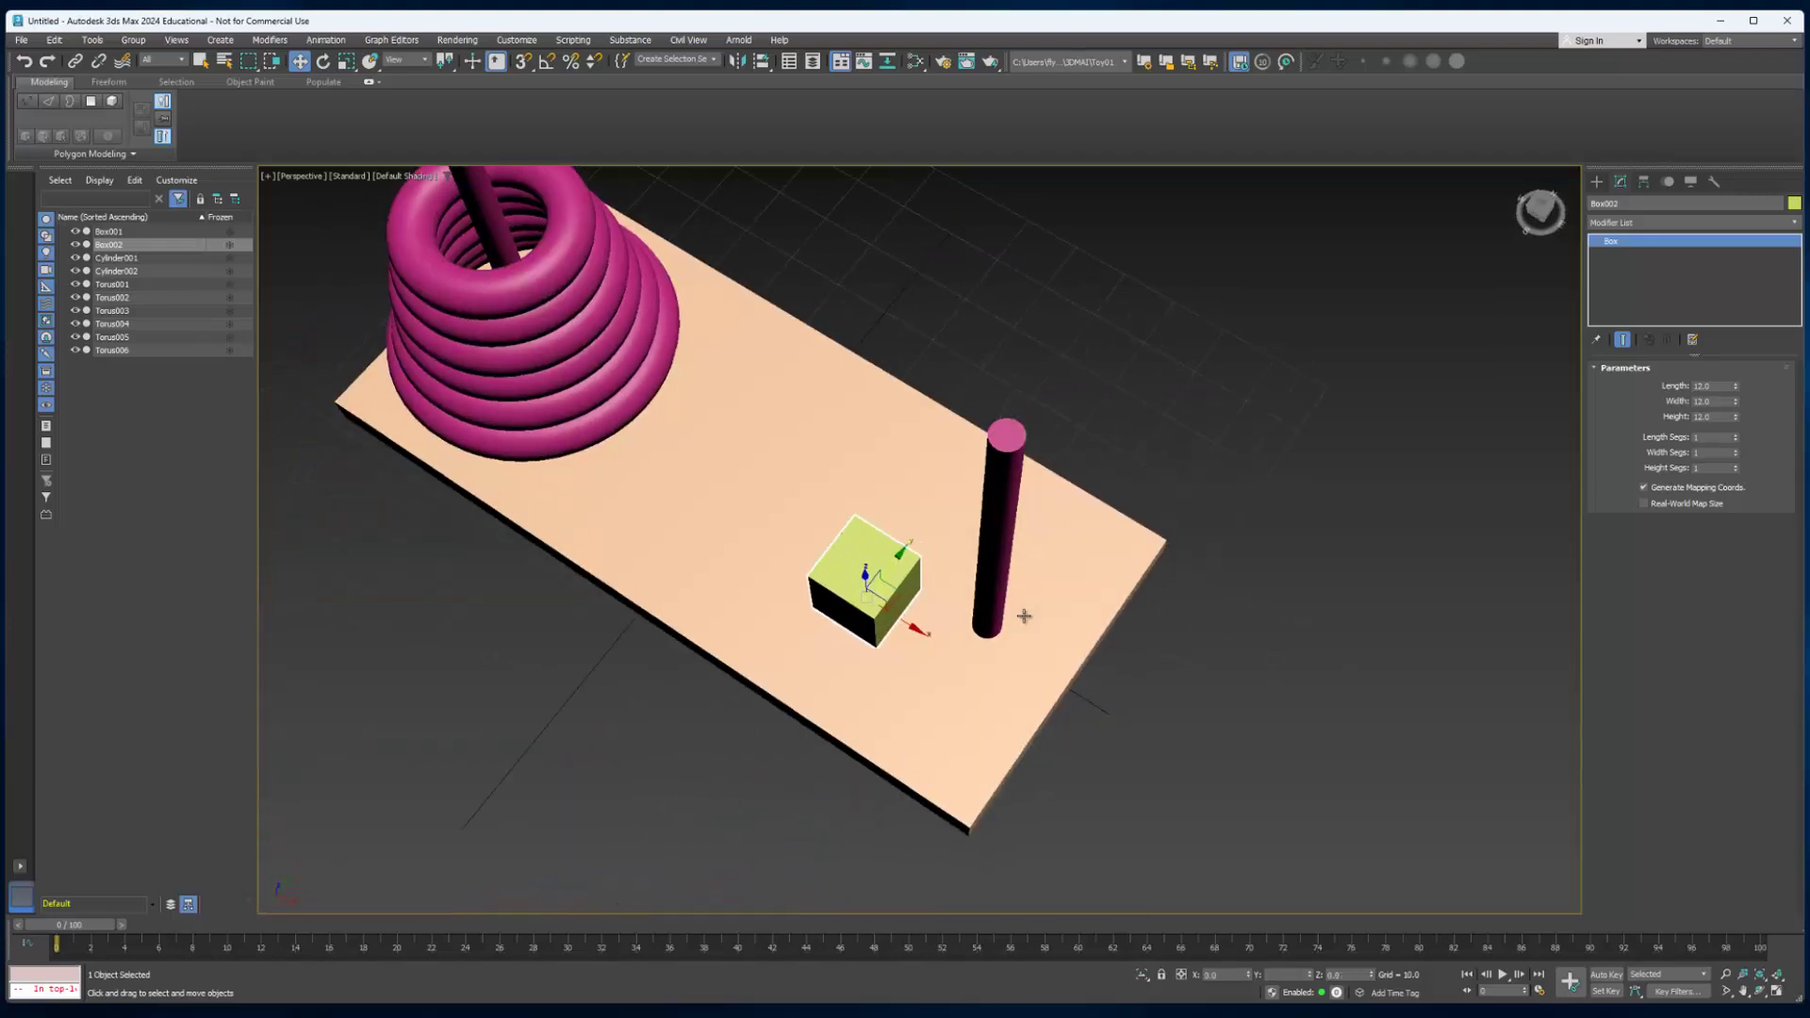
mouse_move(900, 552)
mouse_down()
mouse_move(879, 580)
mouse_move(942, 491)
mouse_up()
key(Return)
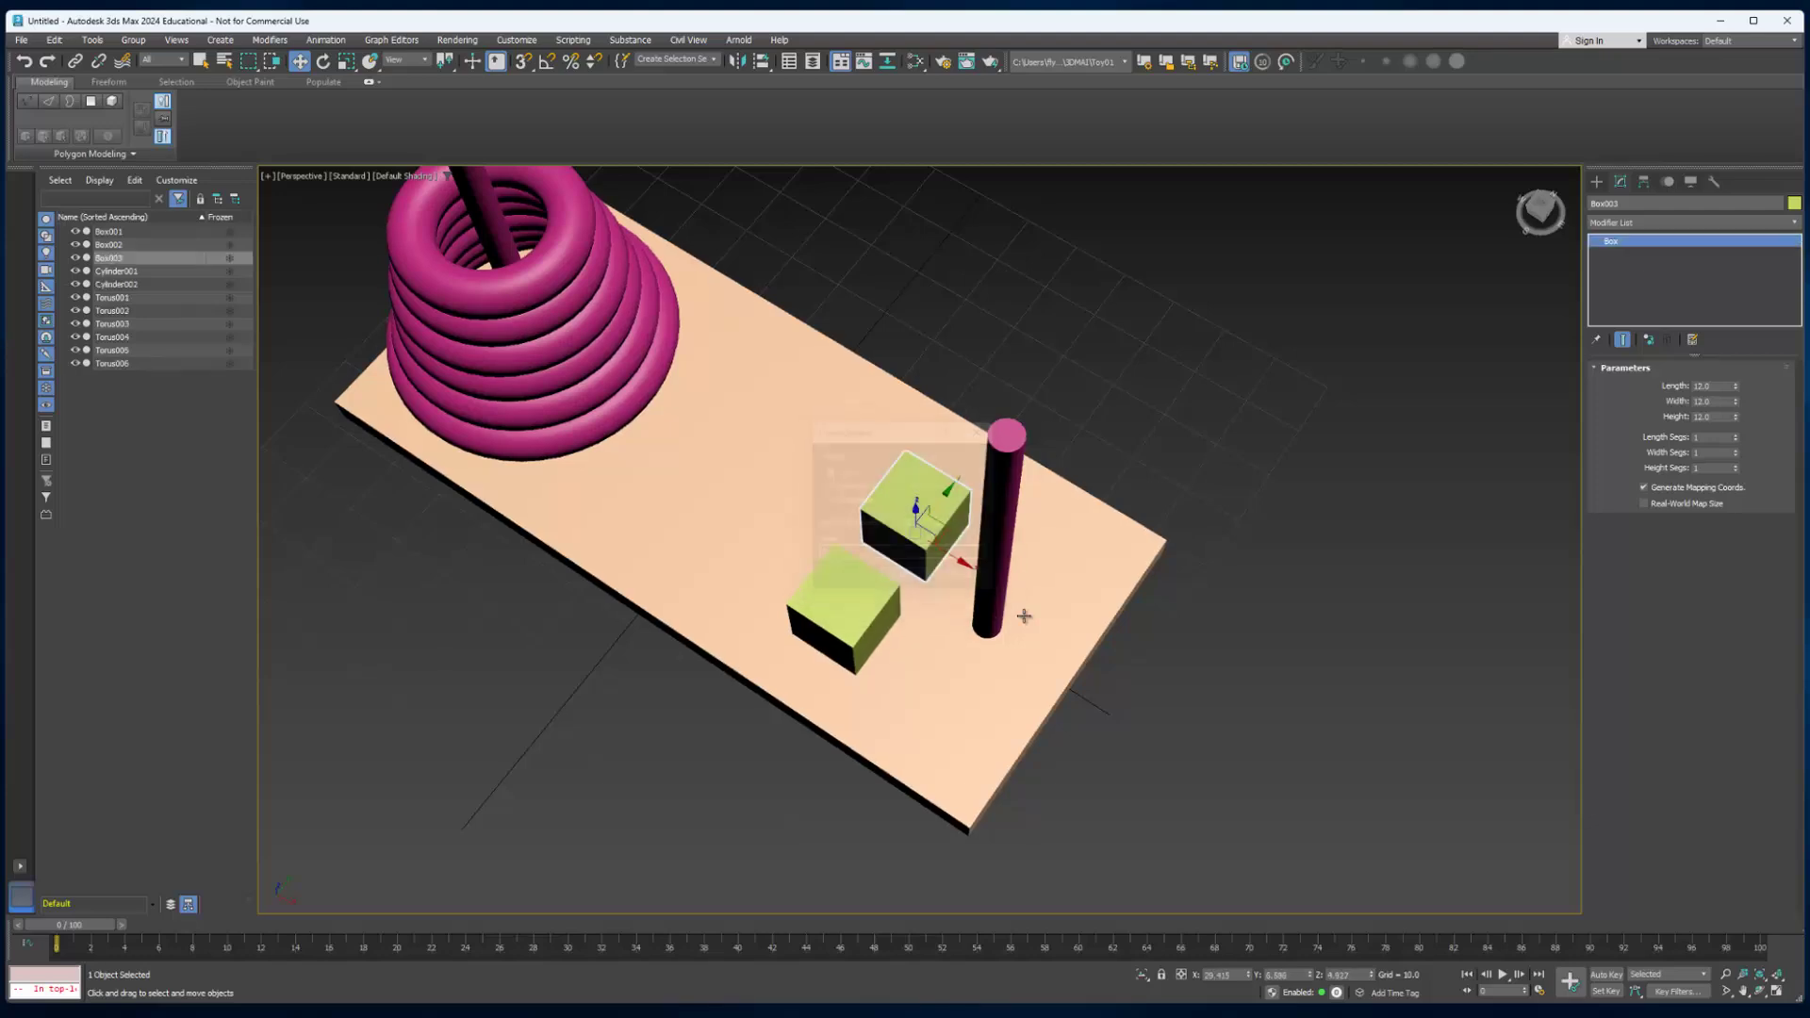
Clone the rear cube upward as a third block and centre it on top, spanning the two lower cubes.
alt+middle_drag(1024, 615, 1044, 651)
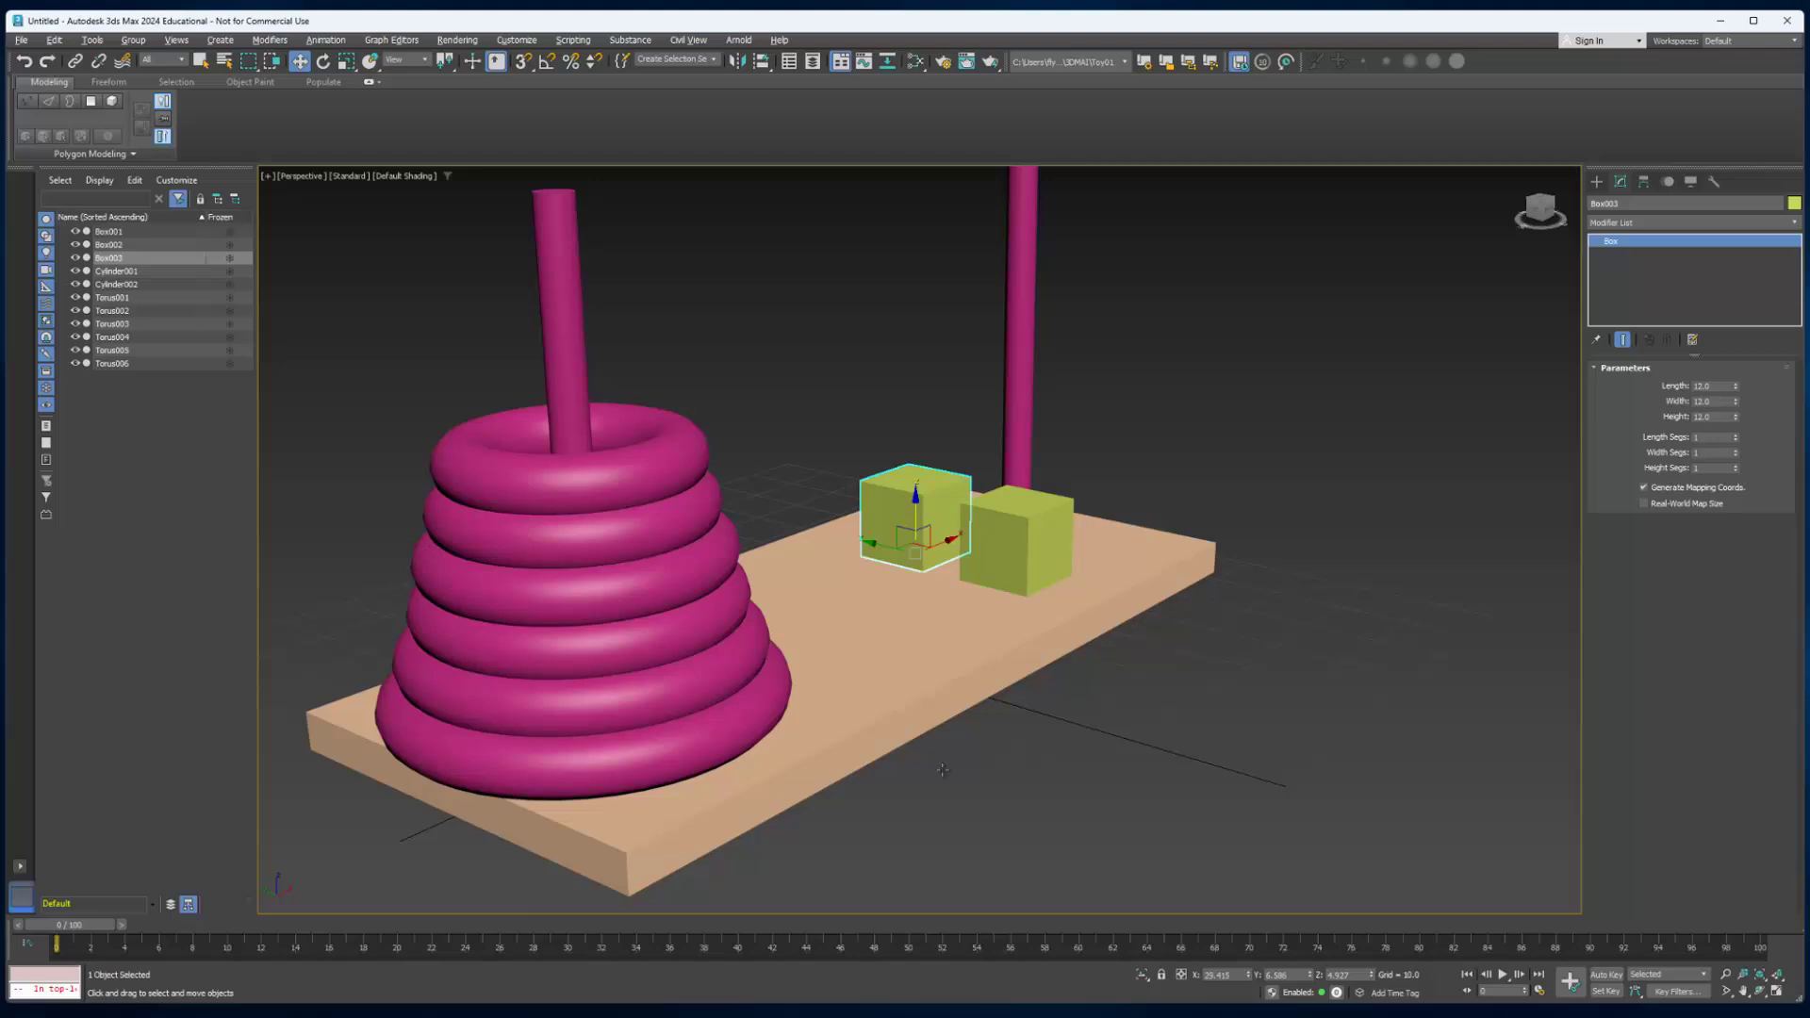
shift+drag(916, 501, 915, 428)
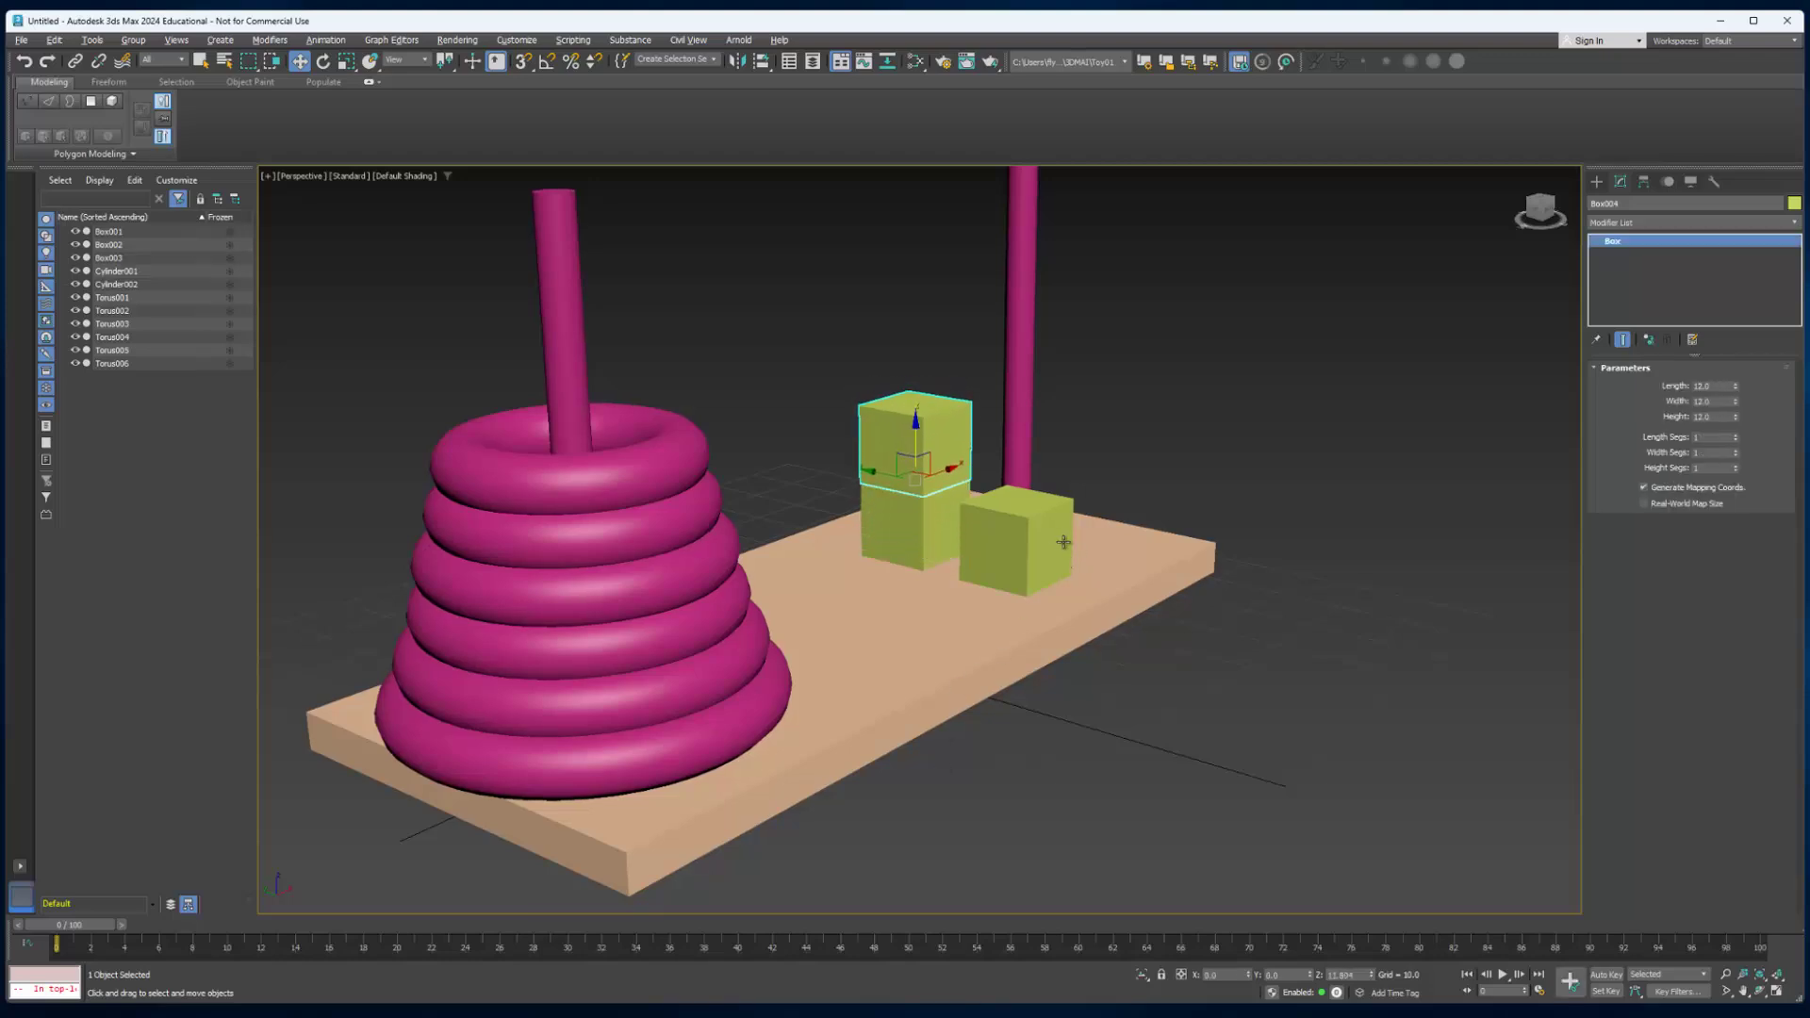
shift+drag(1063, 542, 1063, 542)
key(Return)
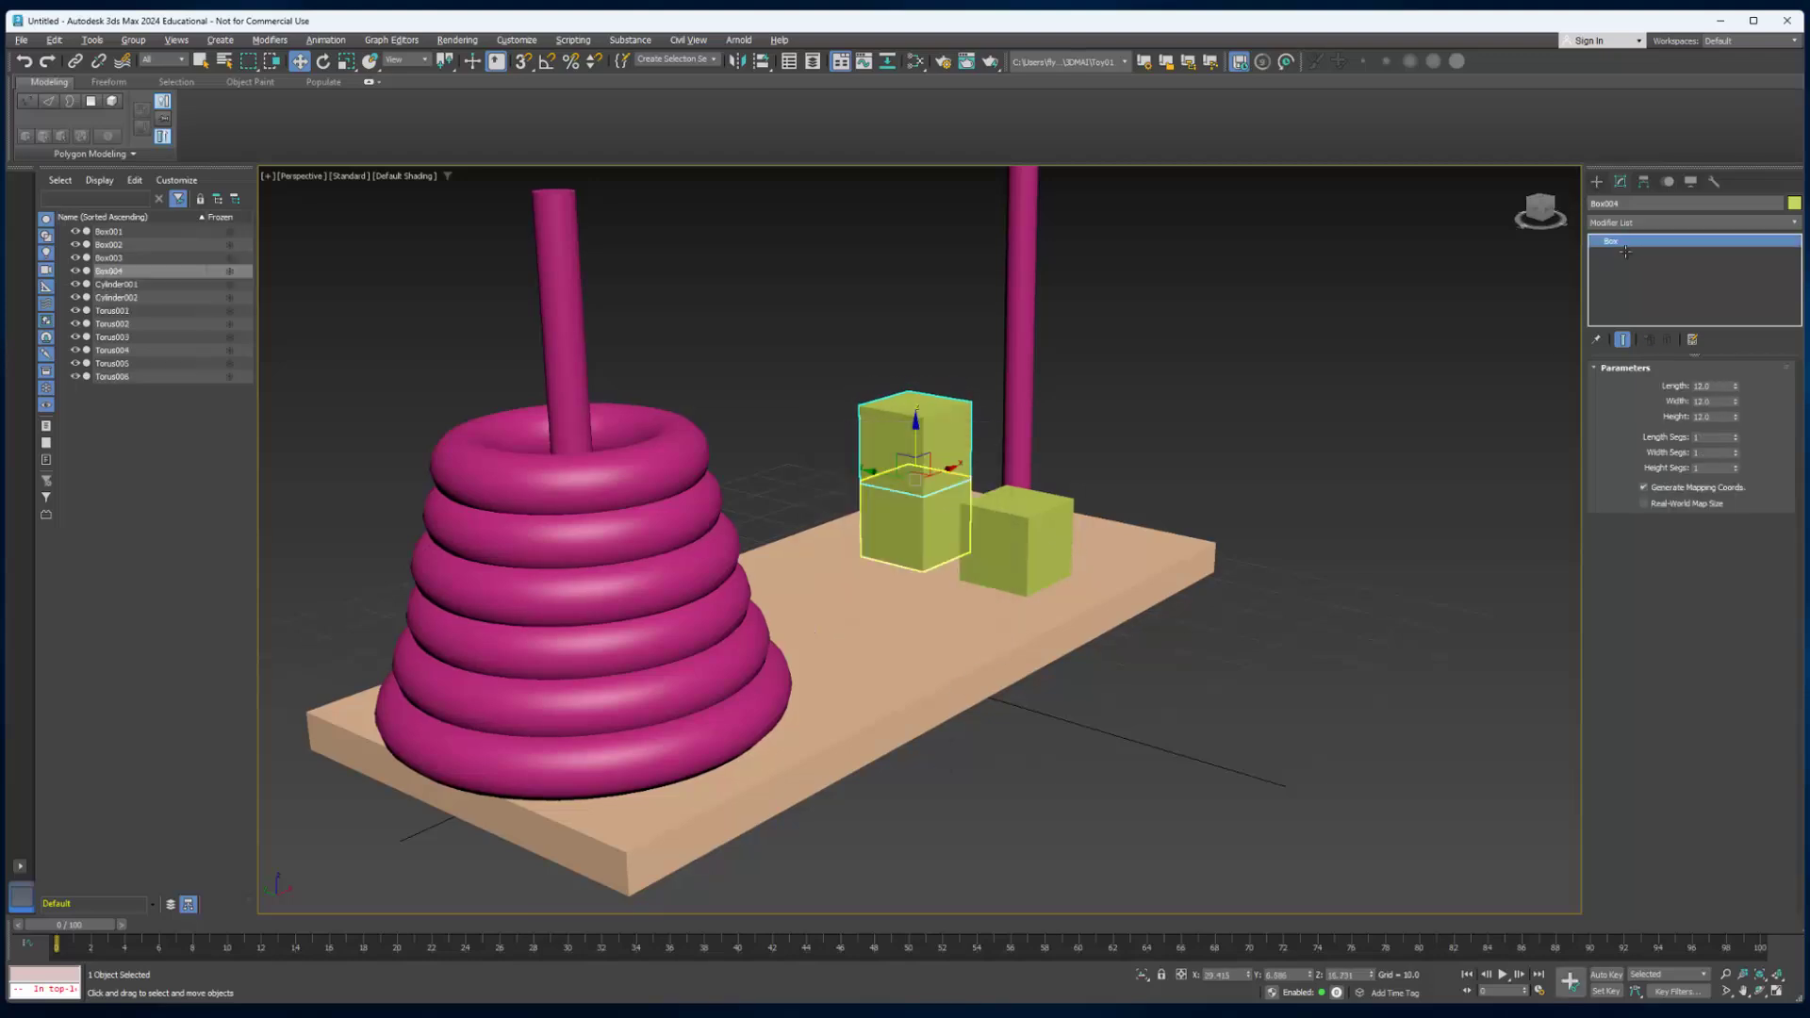
alt+middle_drag(1475, 630, 1350, 519)
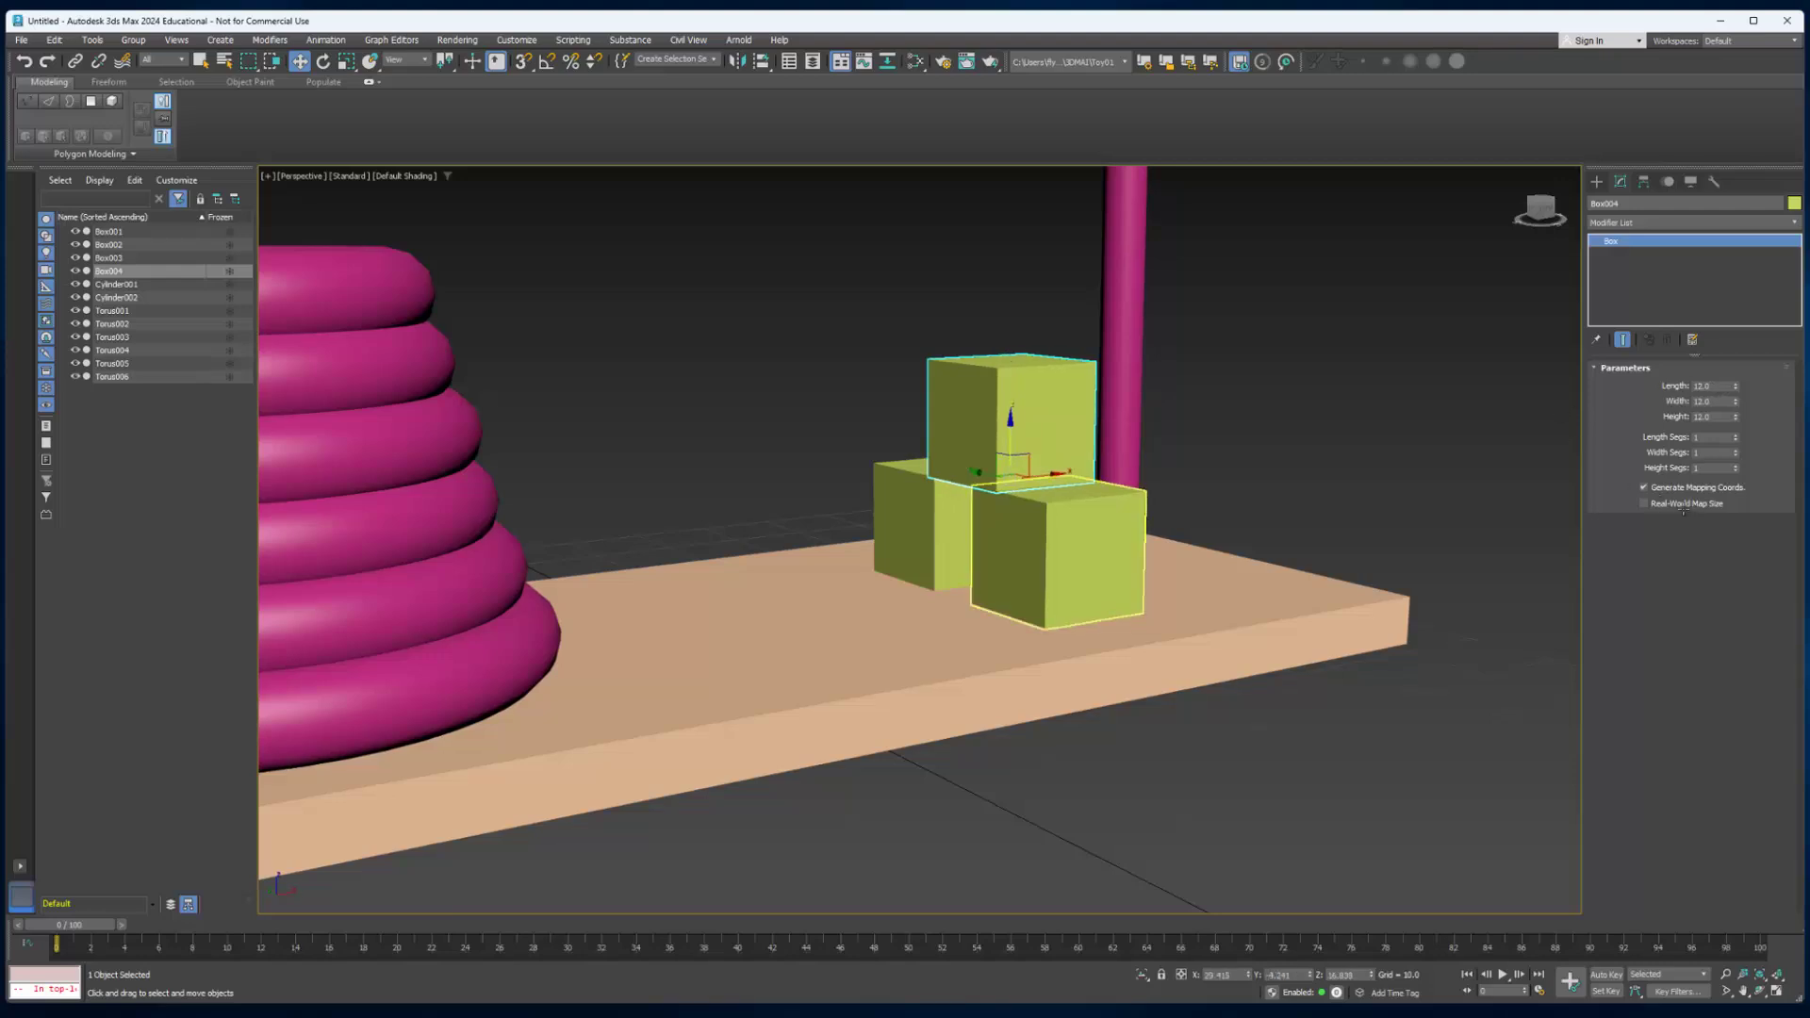
Rotate the two lower cubes about the vertical axis by different amounts so they look casually placed.
click(1058, 558)
alt+middle_drag(1058, 558, 1033, 602)
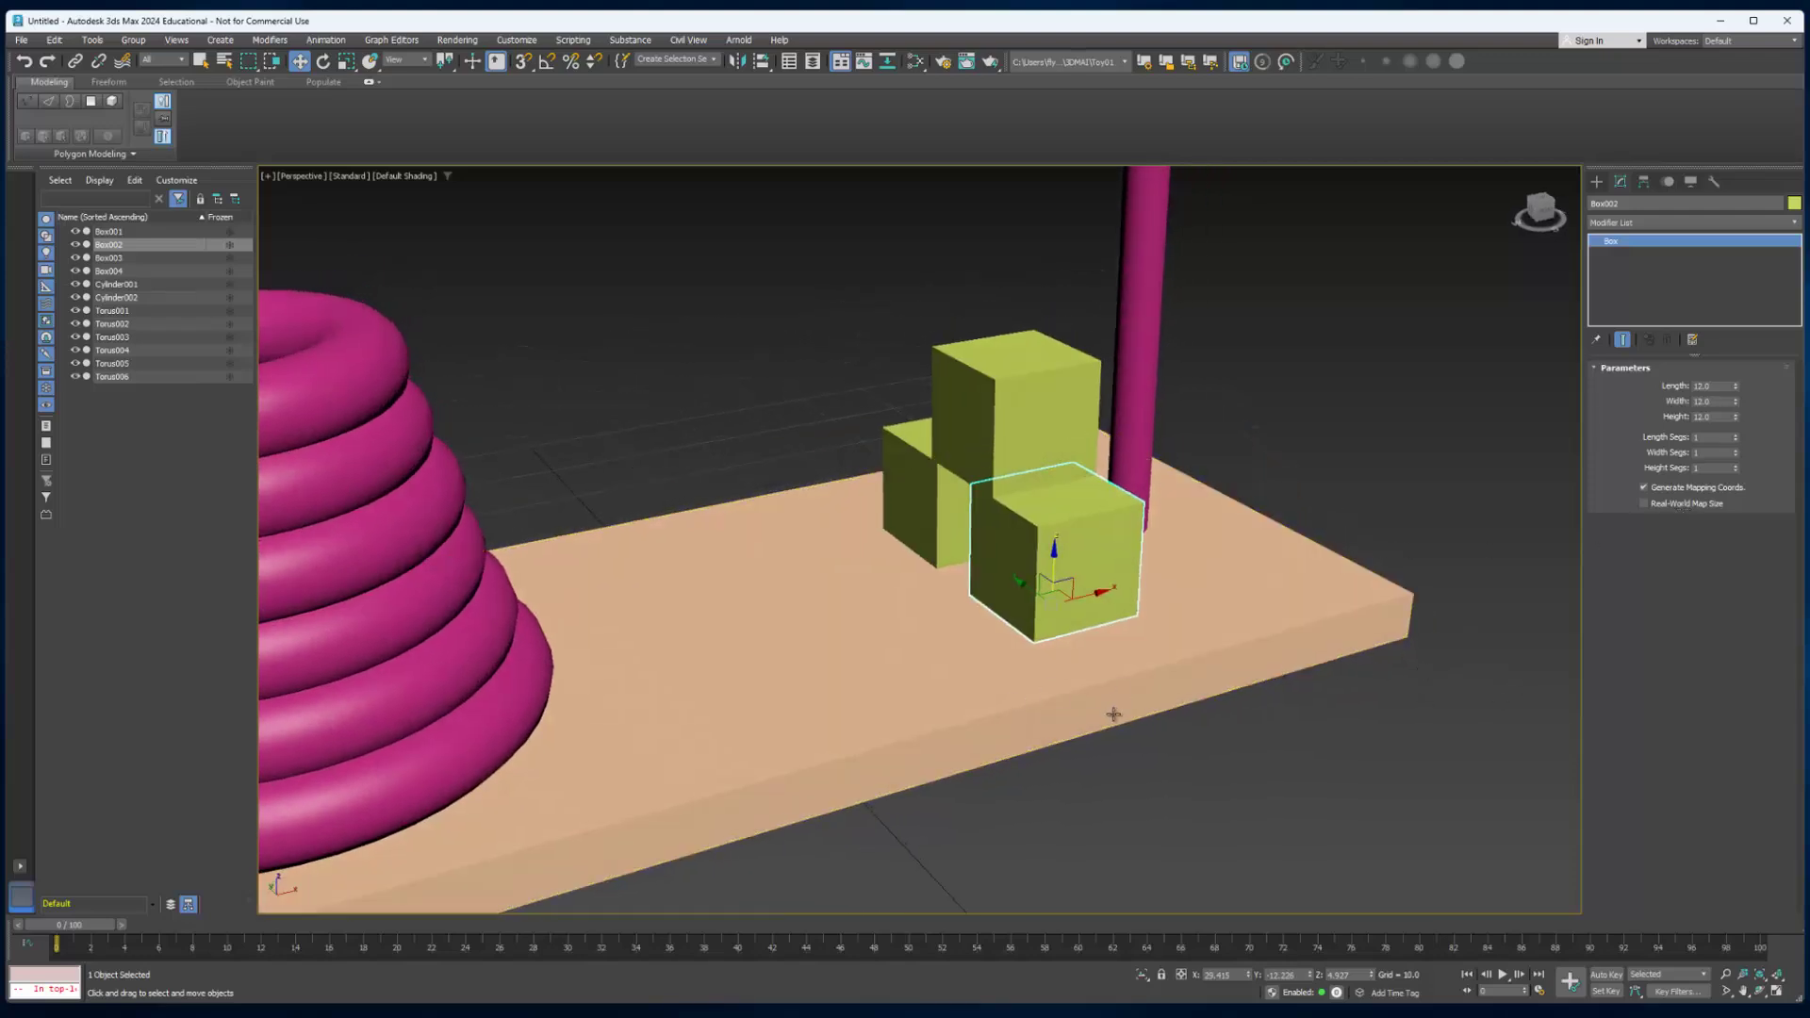
key(e)
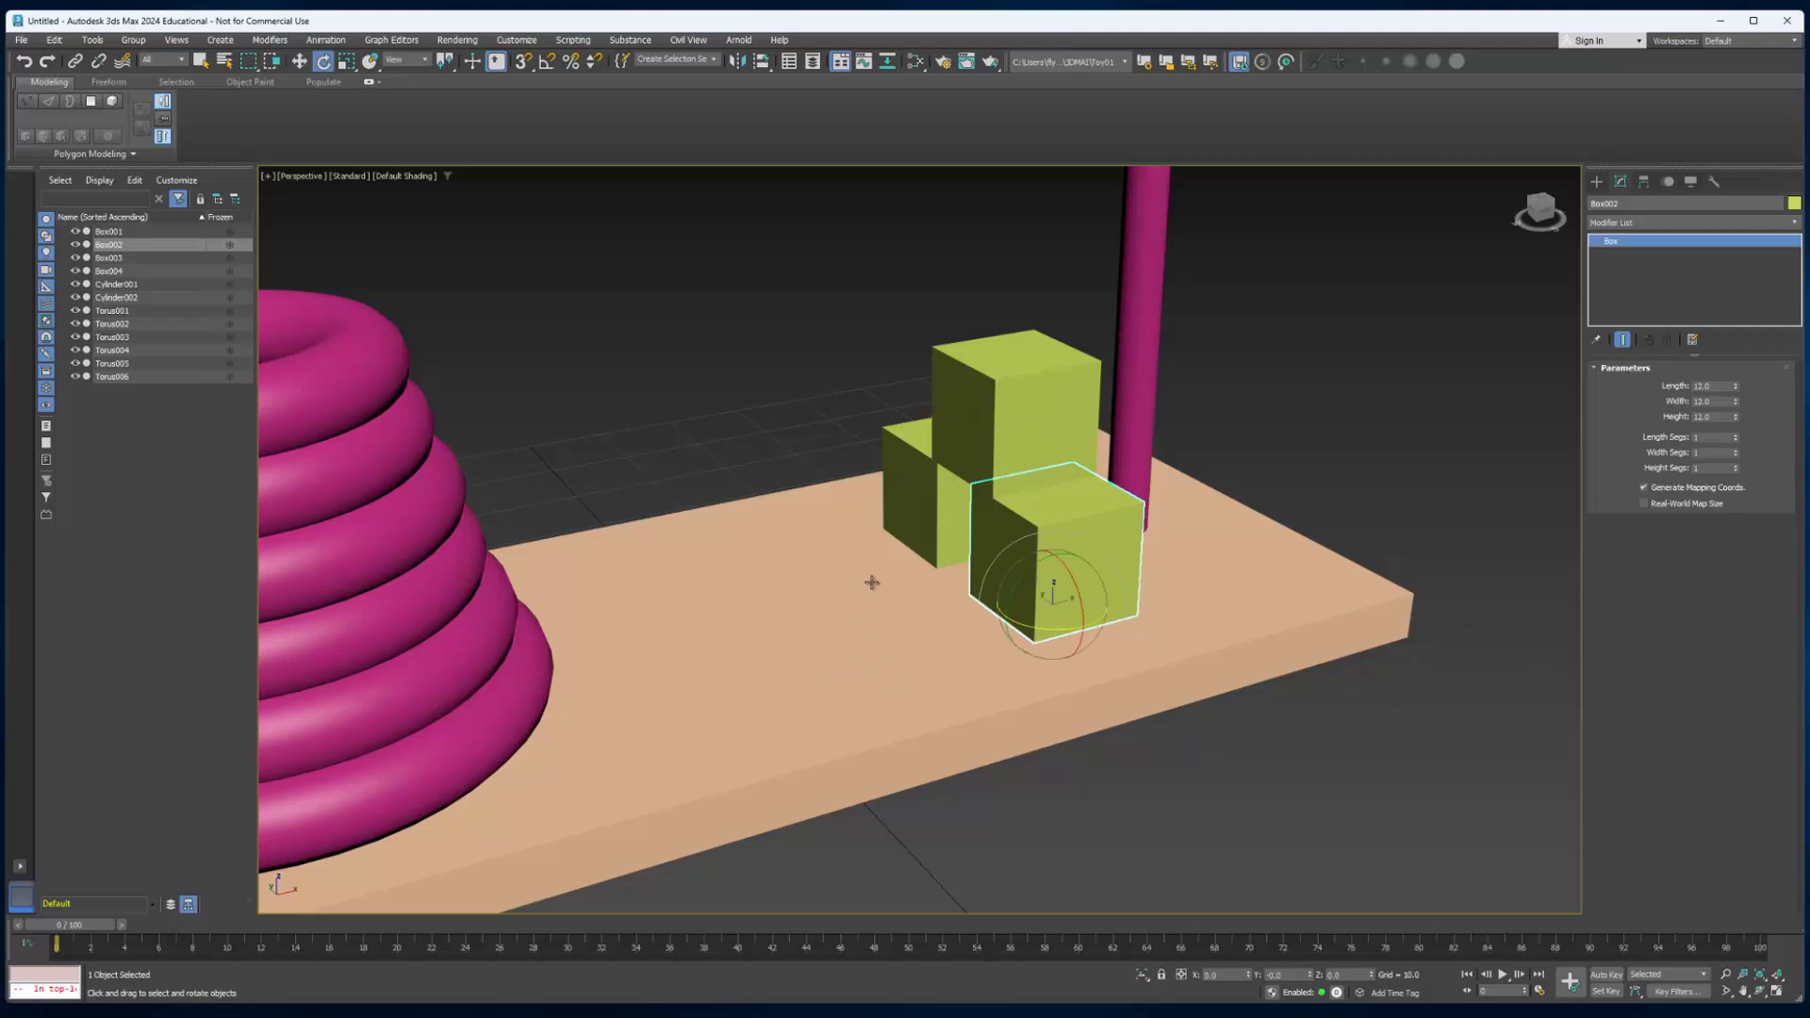
drag(1027, 627, 1070, 627)
click(919, 509)
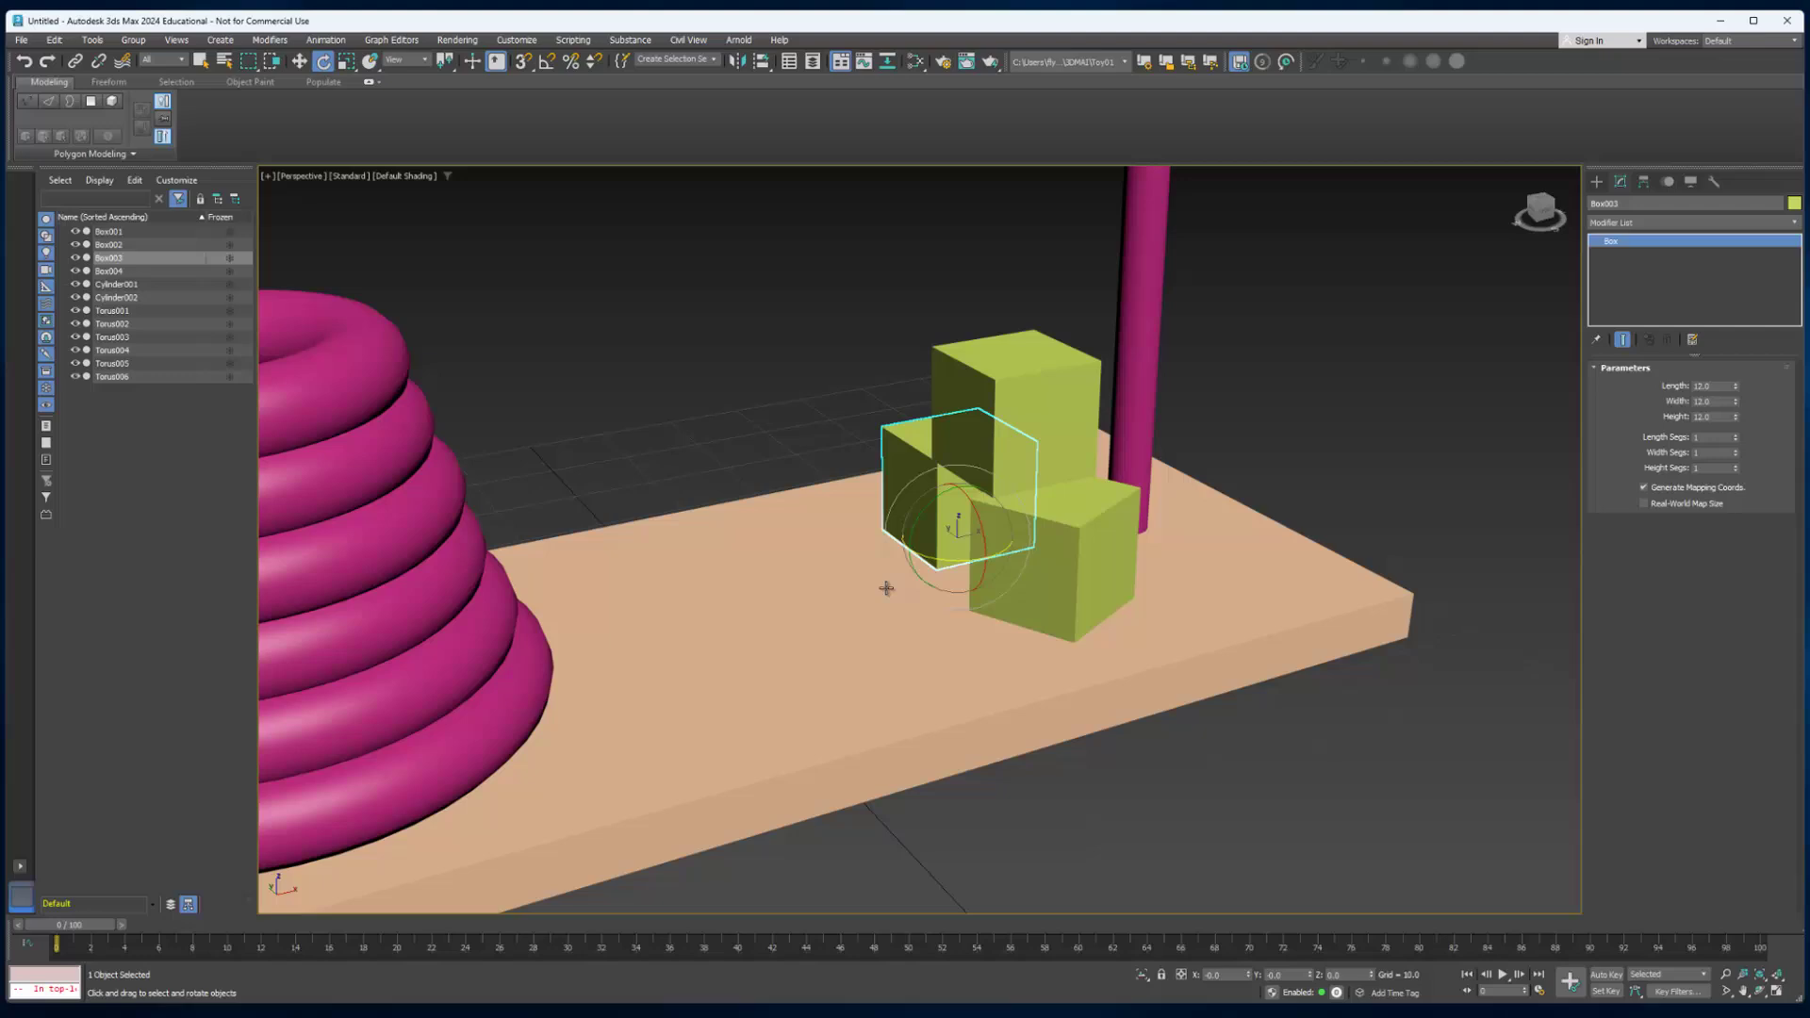
mouse_move(886, 588)
mouse_down()
mouse_move(896, 562)
mouse_move(867, 592)
mouse_up()
Rotate the top cube about 12.8 degrees around the Z axis.
key(Down)
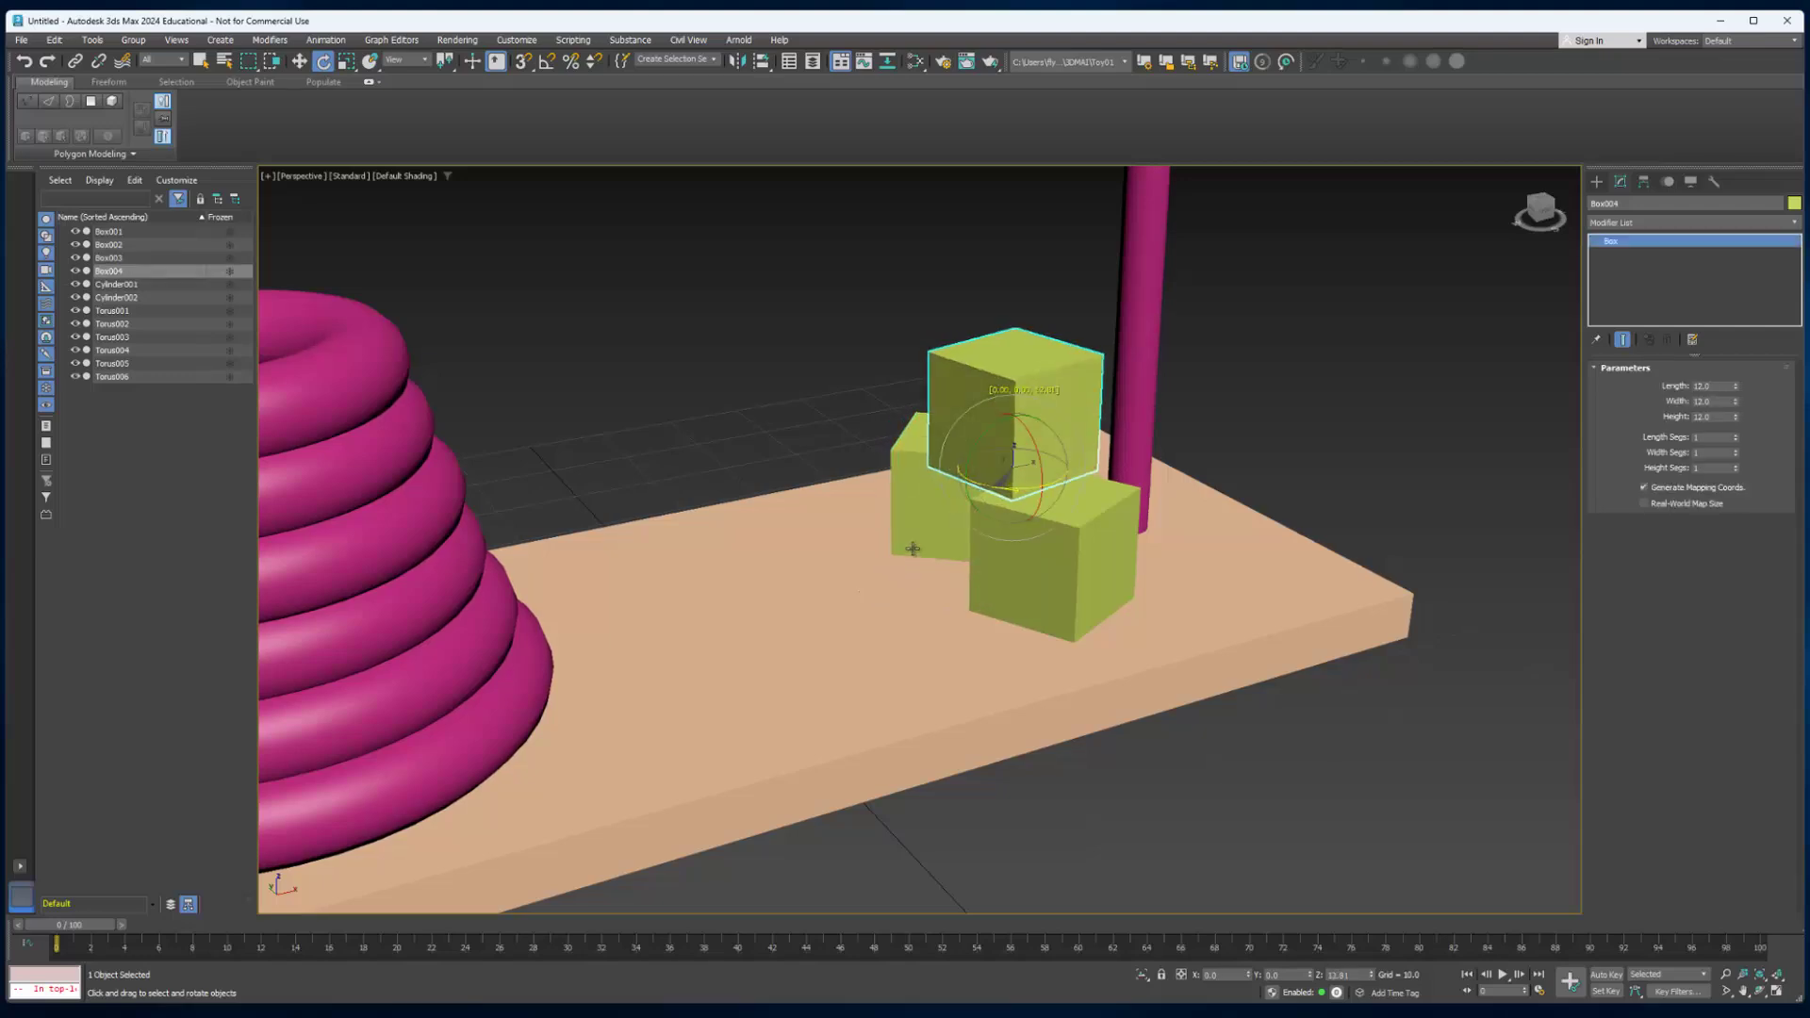
alt+middle_drag(951, 519, 982, 646)
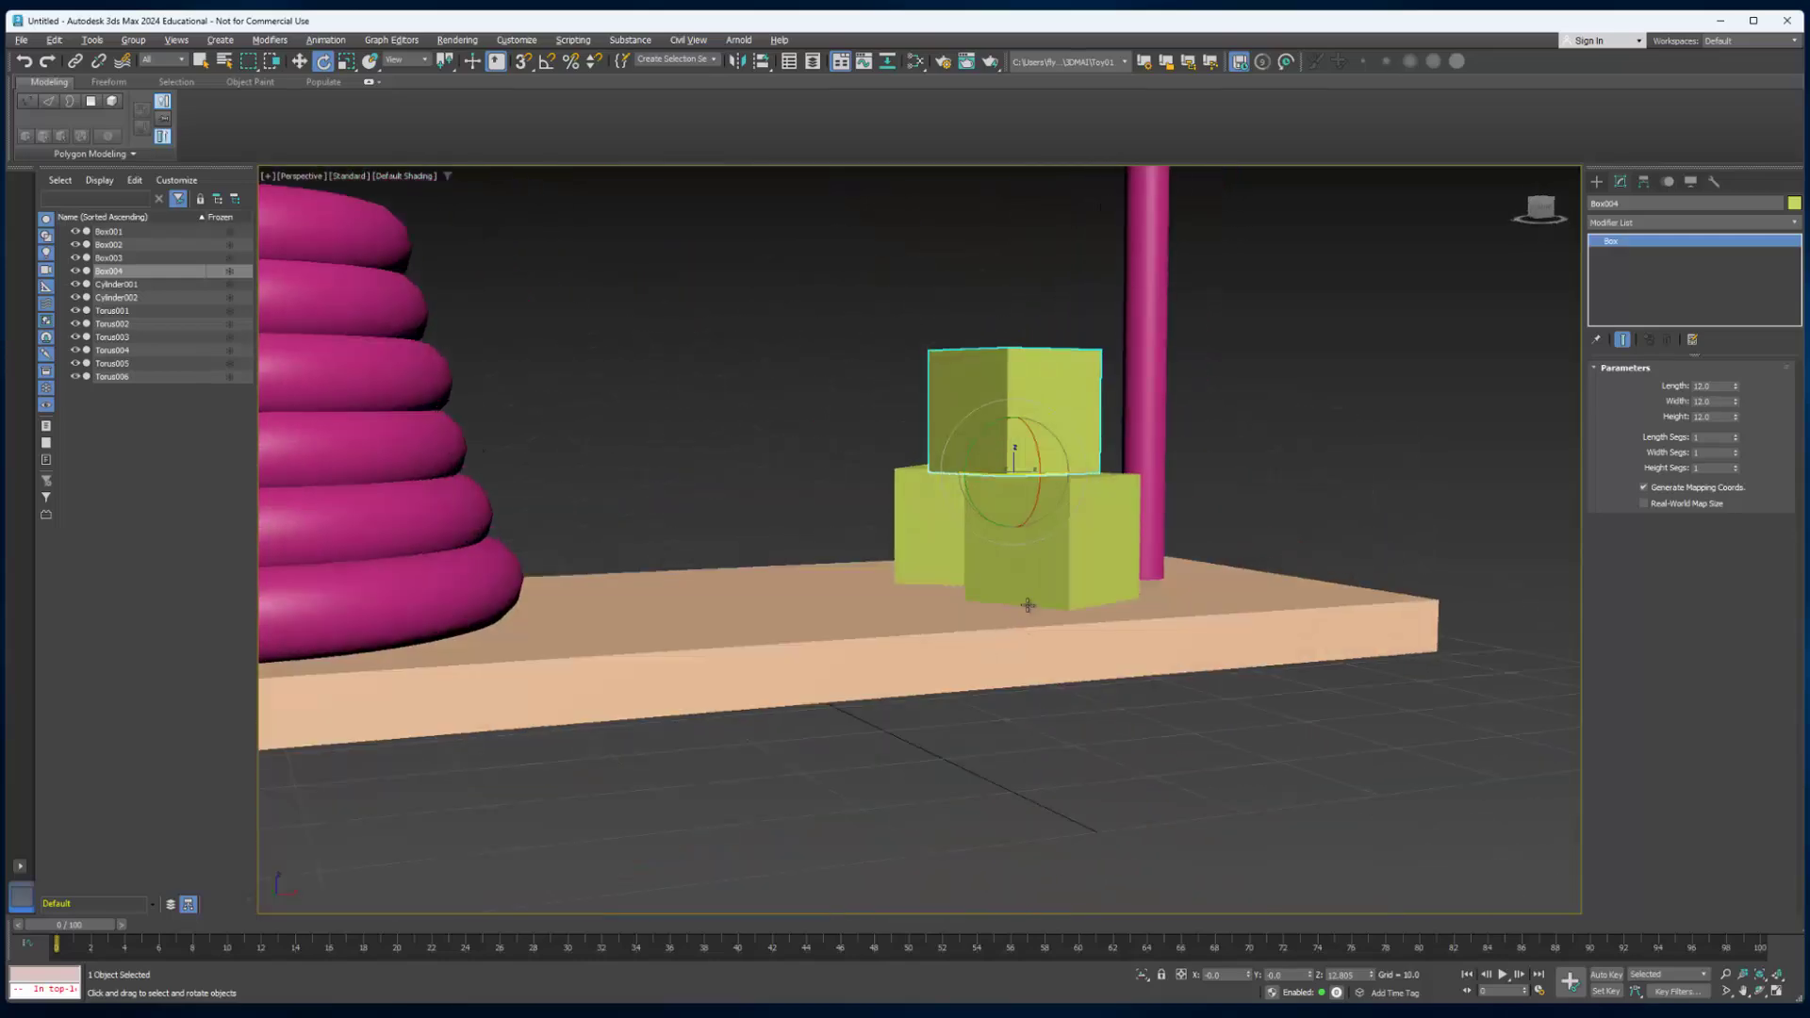
mouse_move(912, 484)
alt+middle_down()
mouse_move(919, 528)
mouse_move(923, 486)
alt+middle_up()
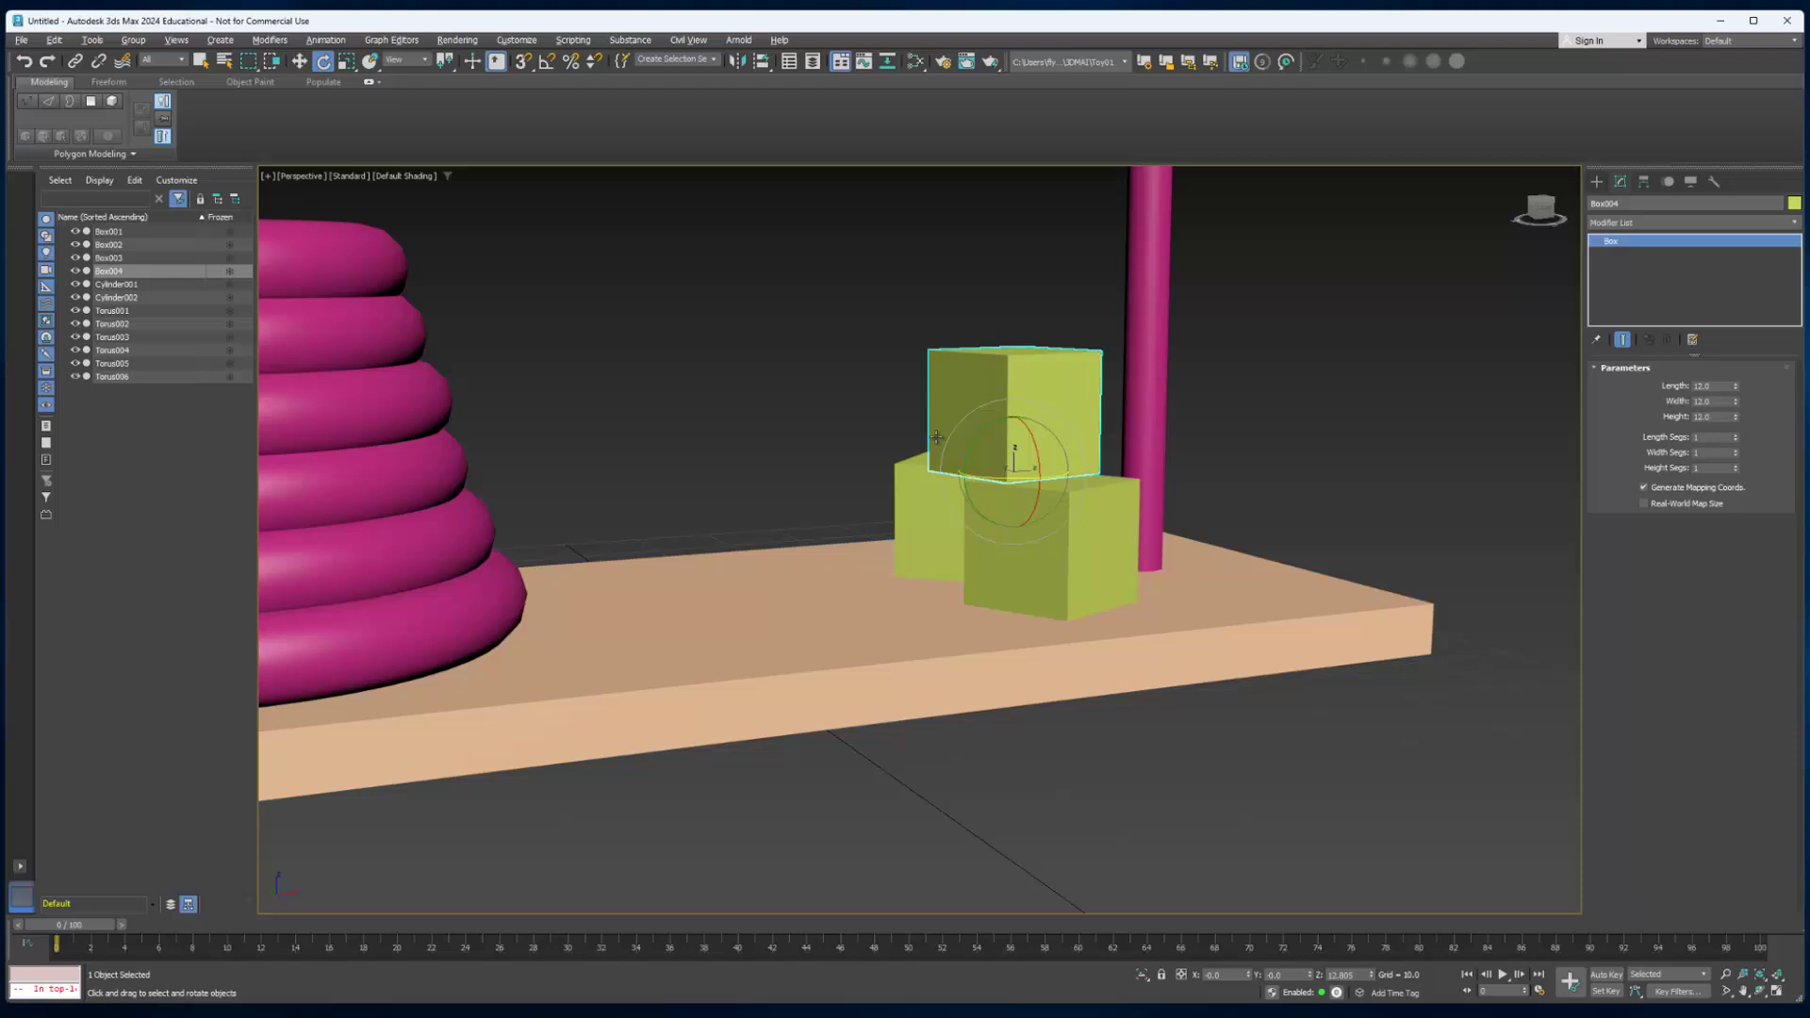
scroll(936, 436, down, 8)
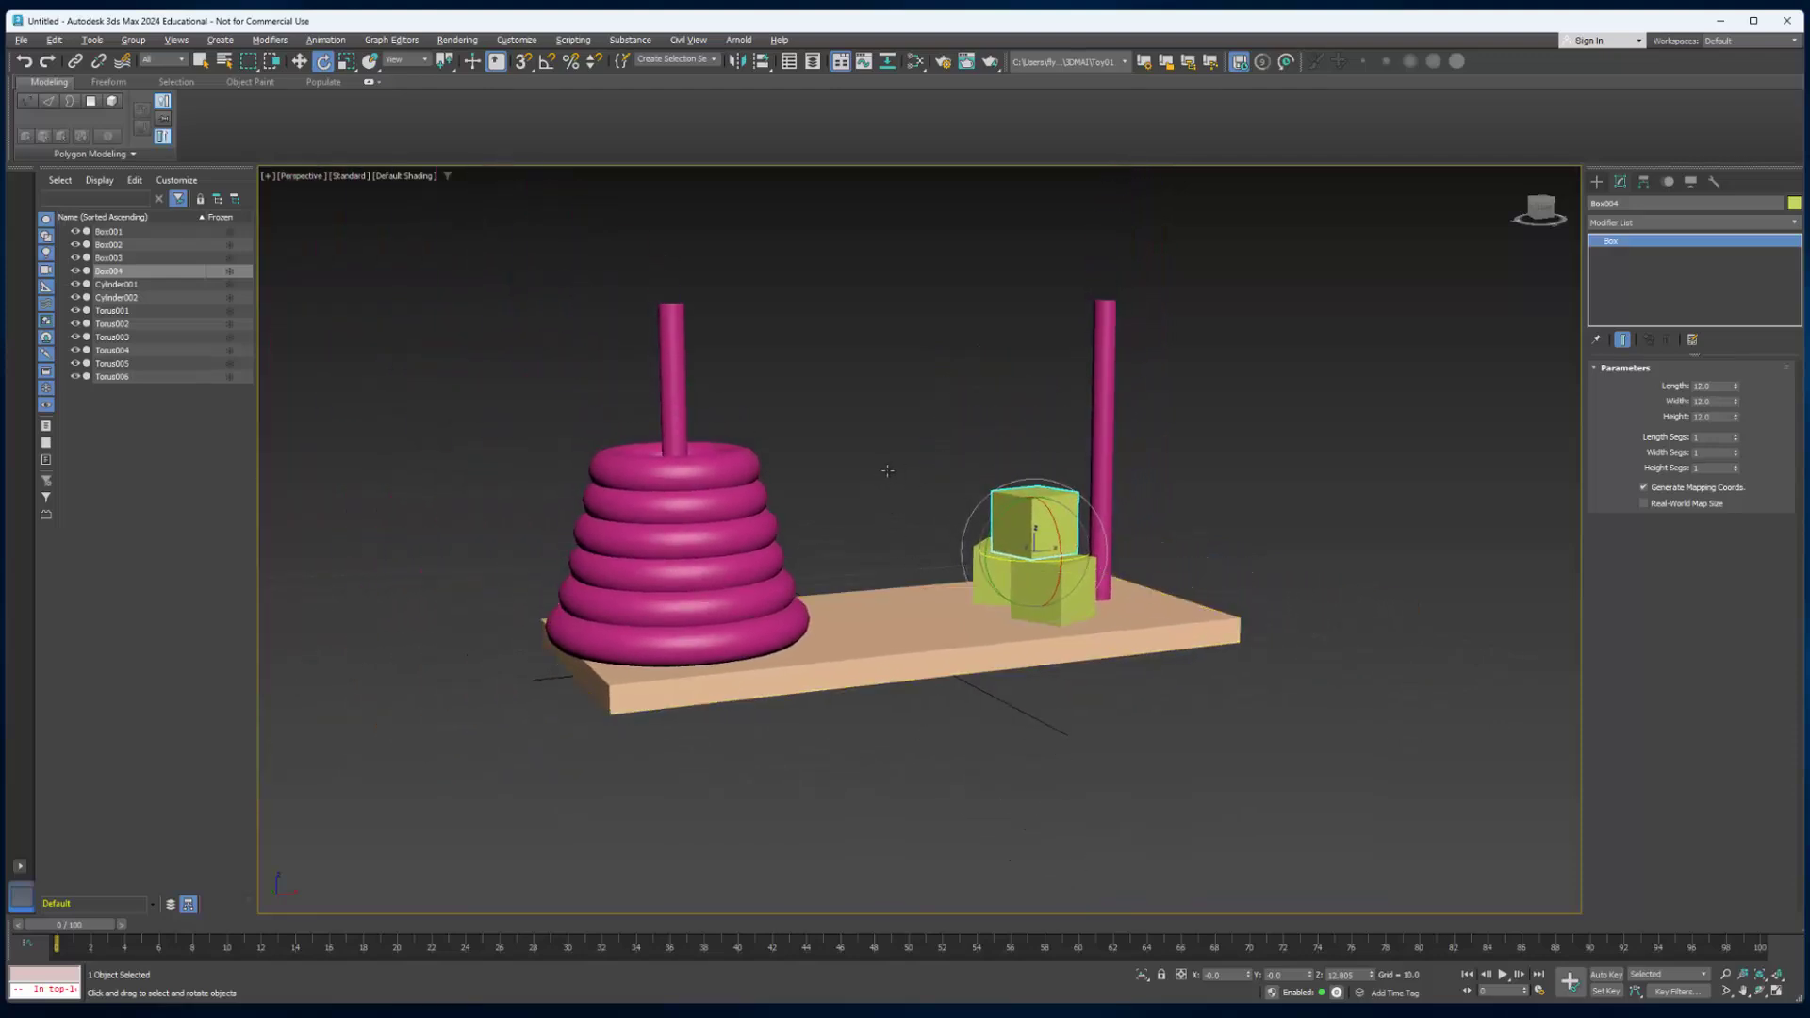
Start saving the scene as a 3ds Max file with the file name Toy.
key(alt+f)
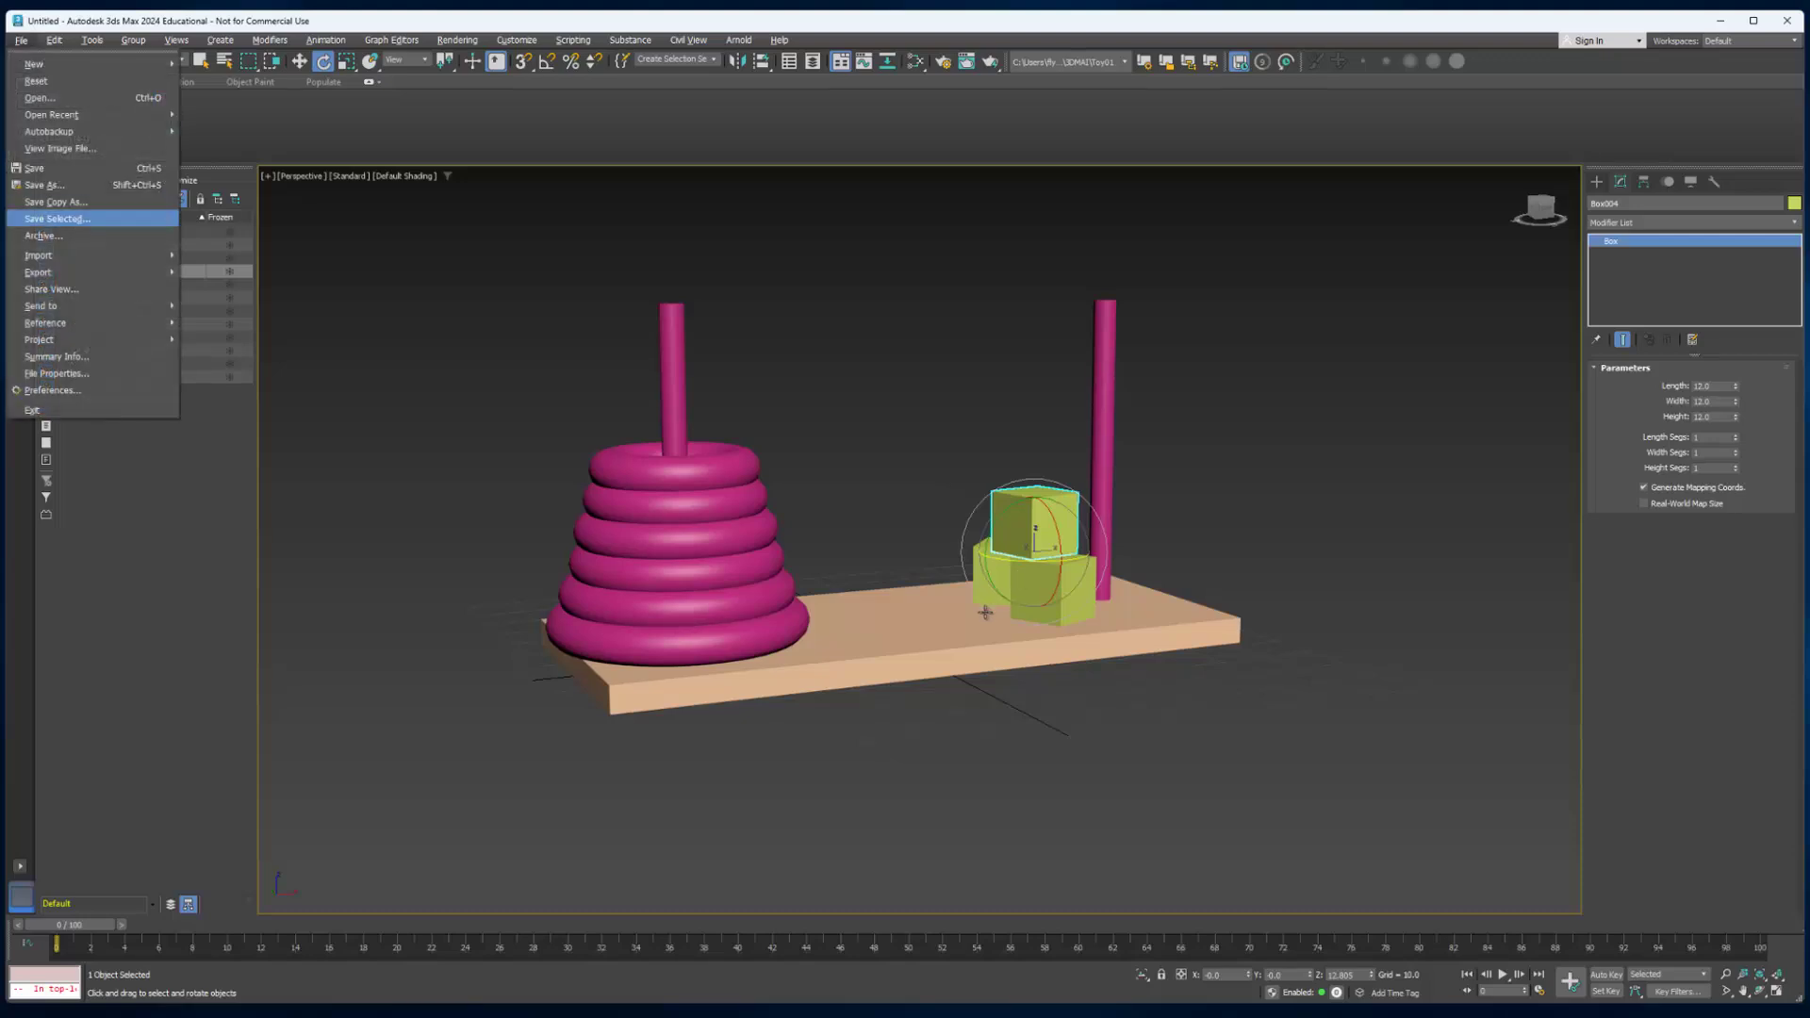
key(a)
key(ctrl+s)
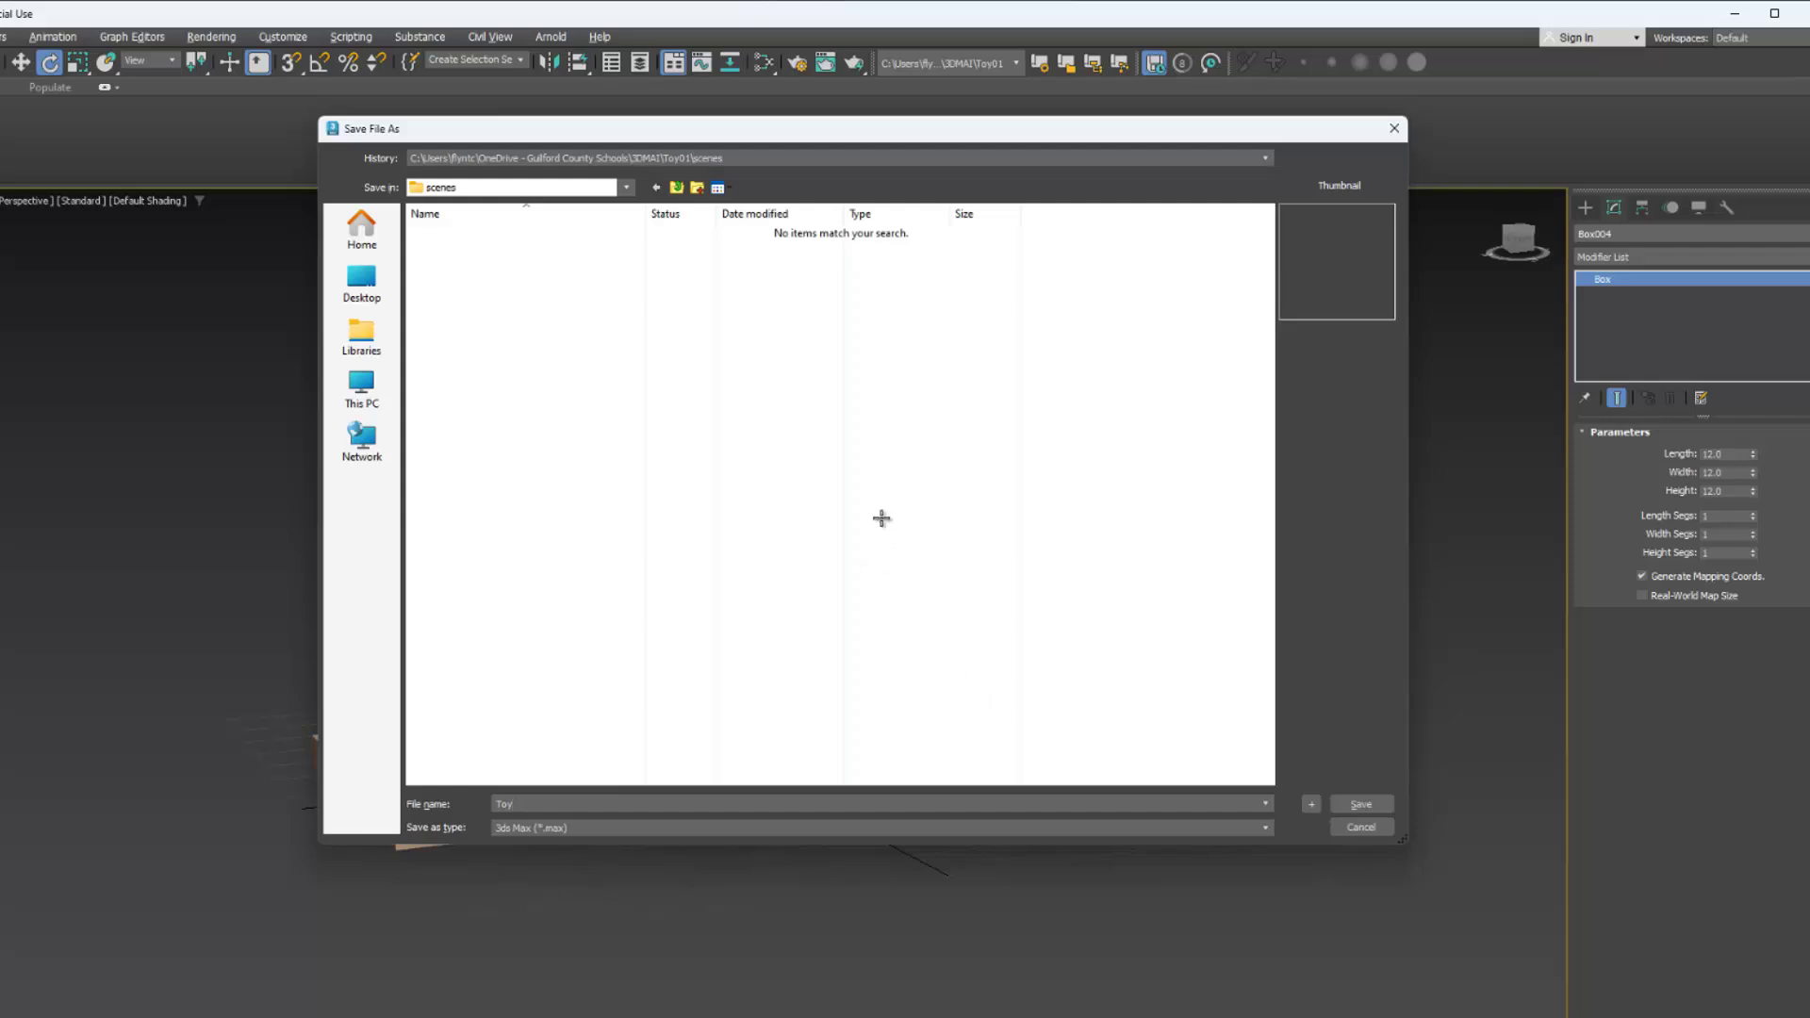
key(alt+i)
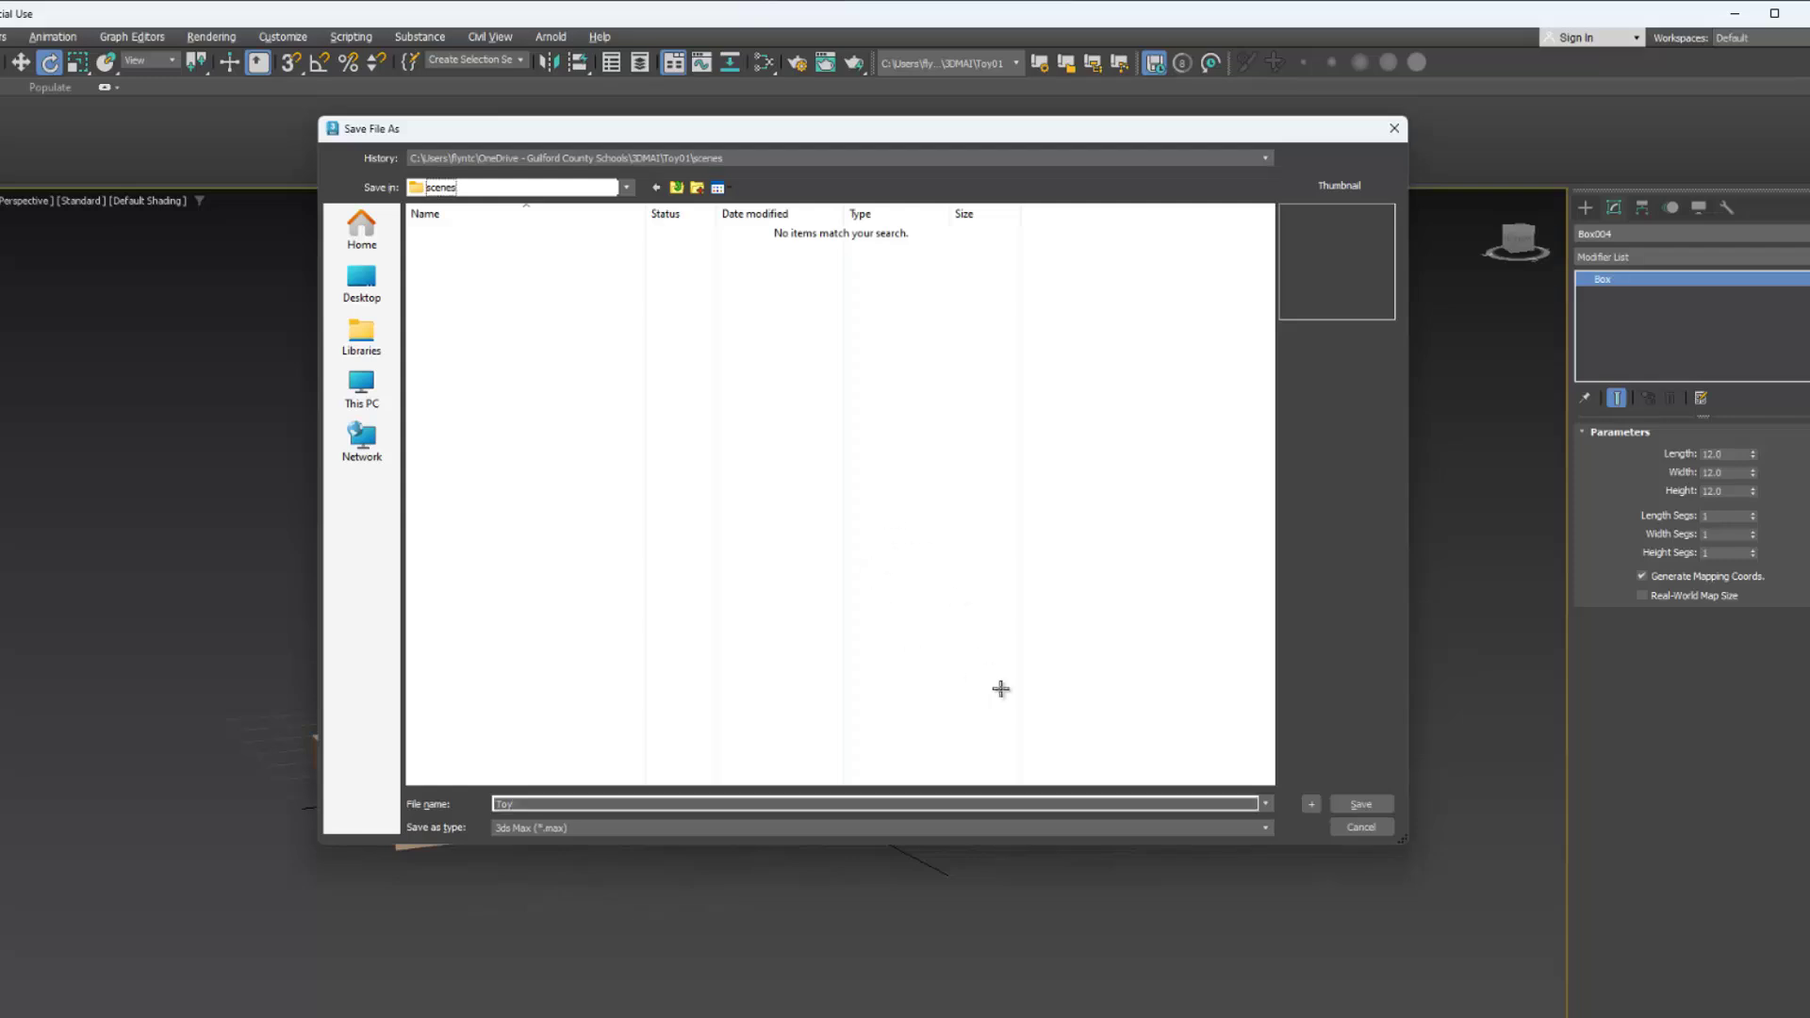
key(F4)
key(Down)
key(Down)
key(Down)
key(Down)
key(Down)
key(Down)
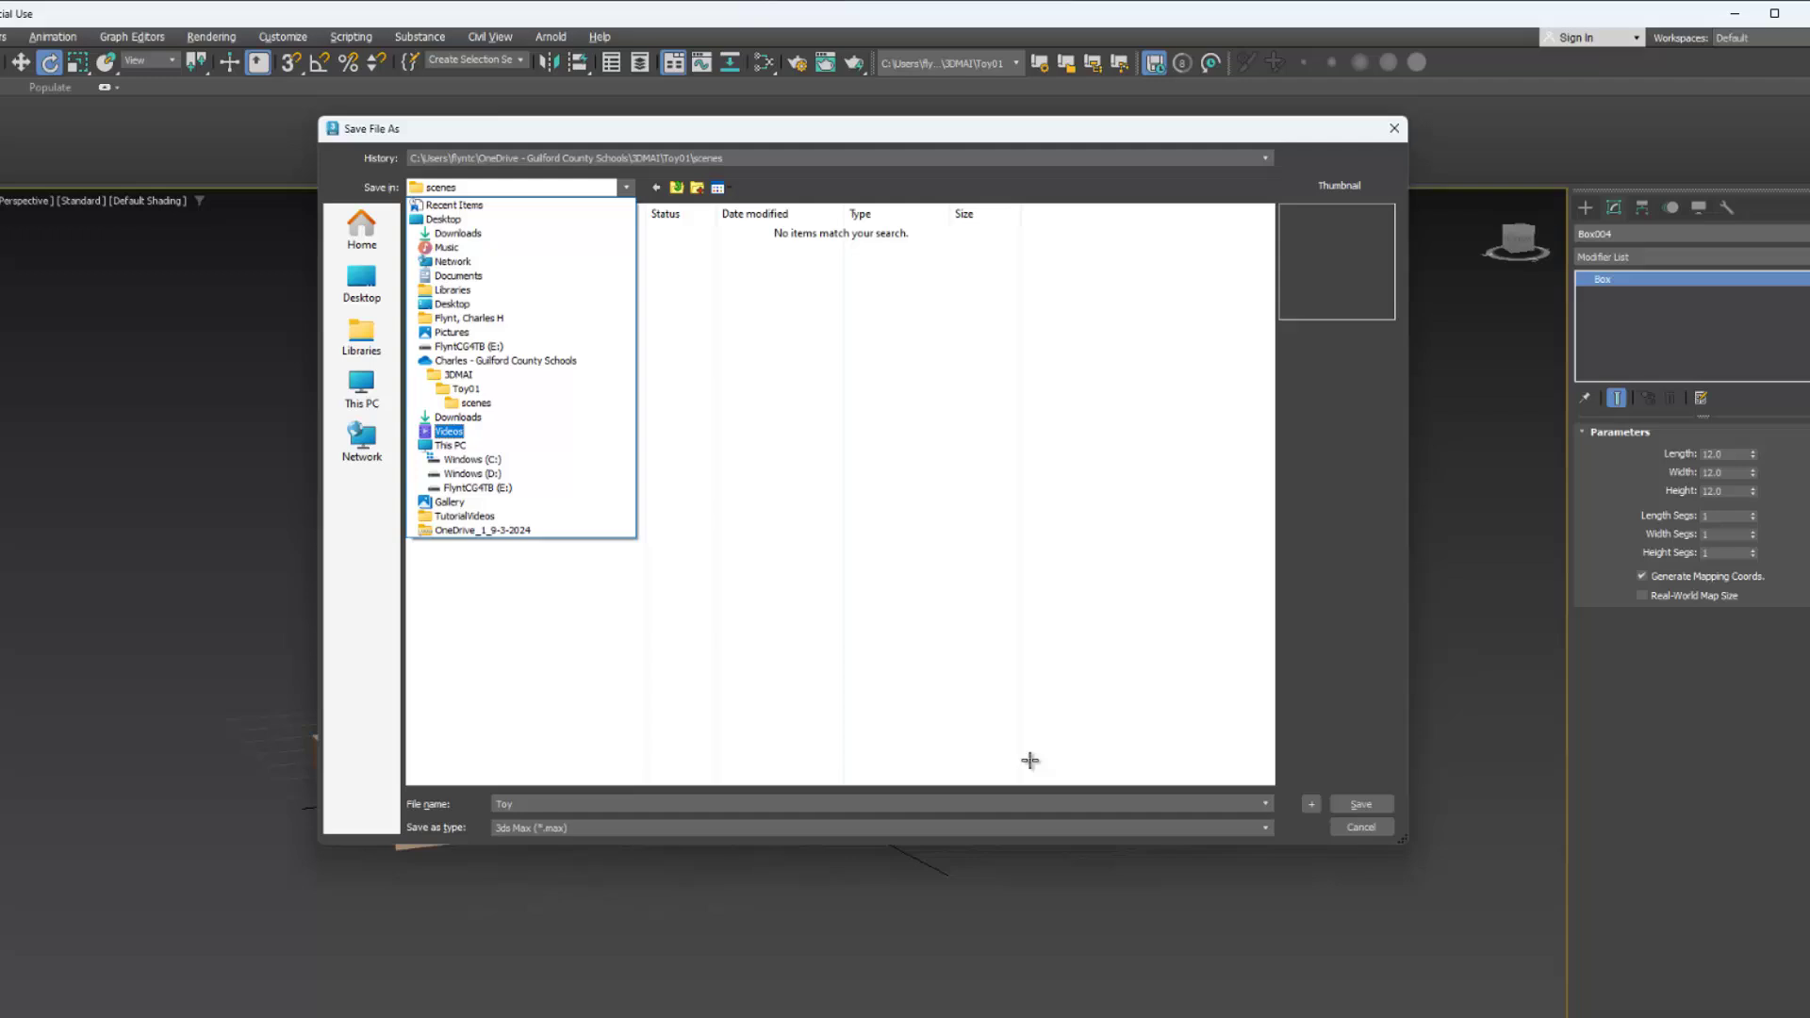
key(Escape)
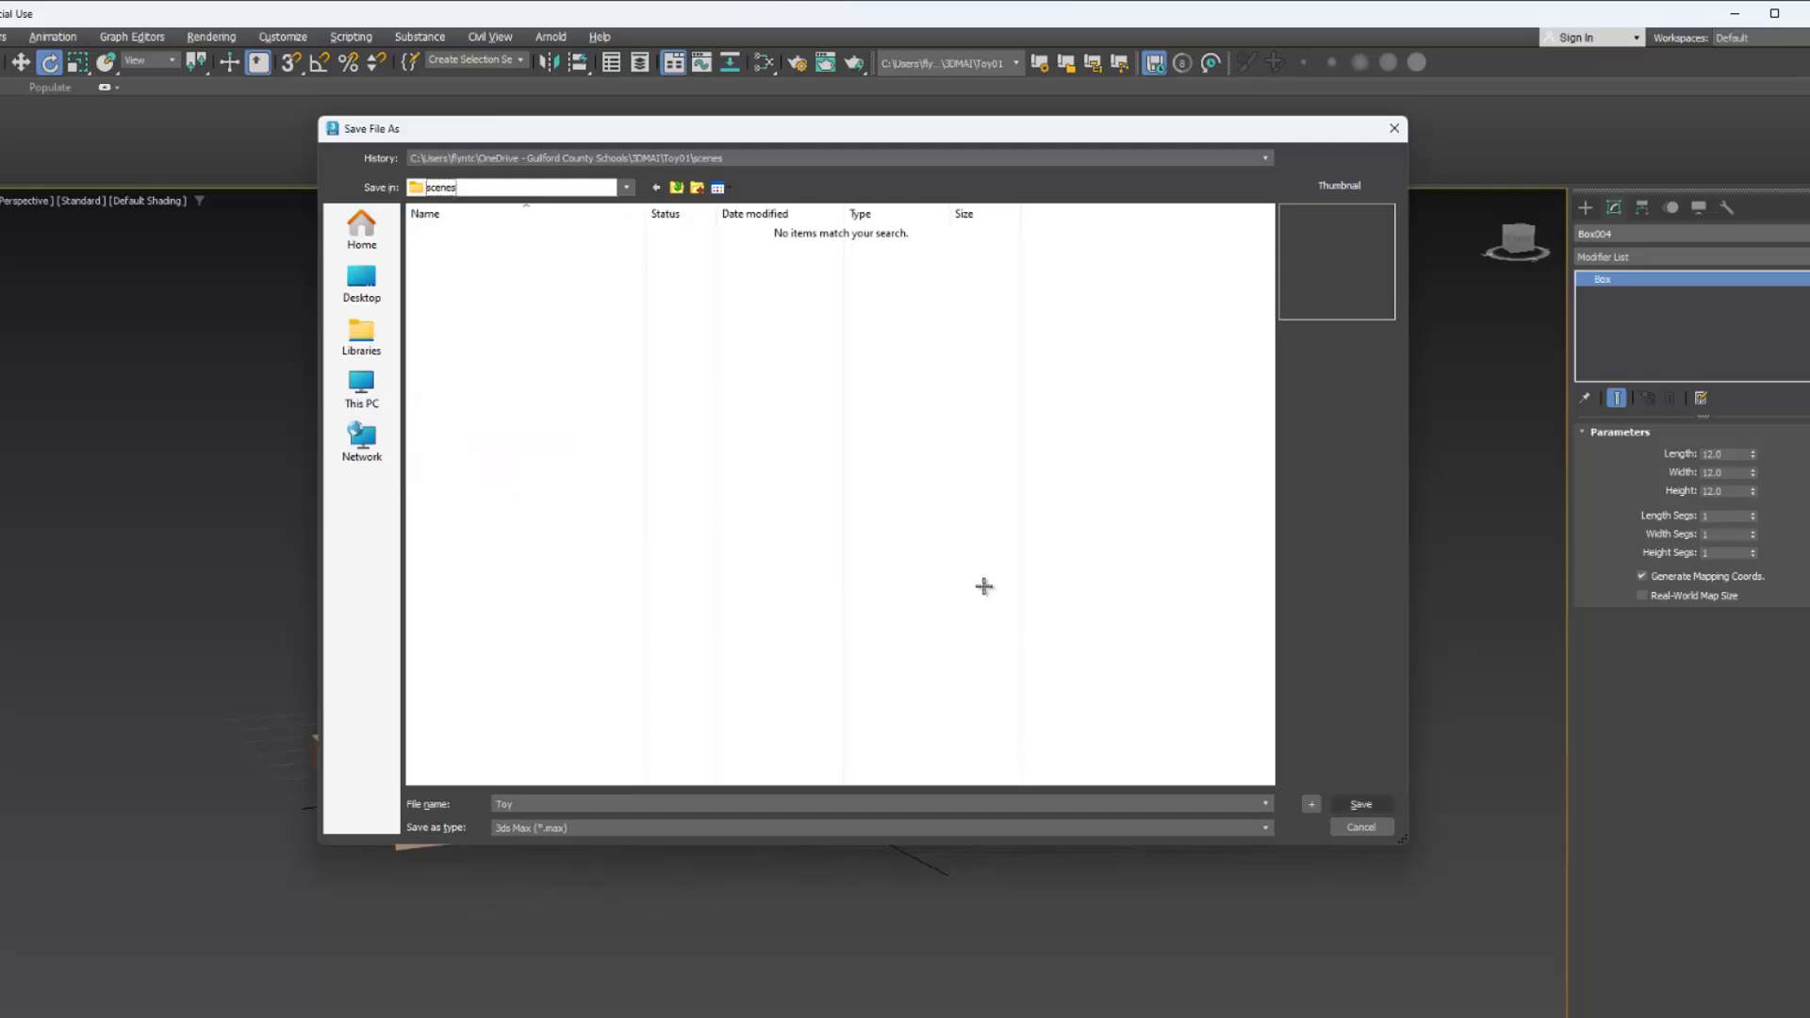
Save the Toy scene file in the Toy01 project's scenes folder.
key(alt+n)
key(Return)
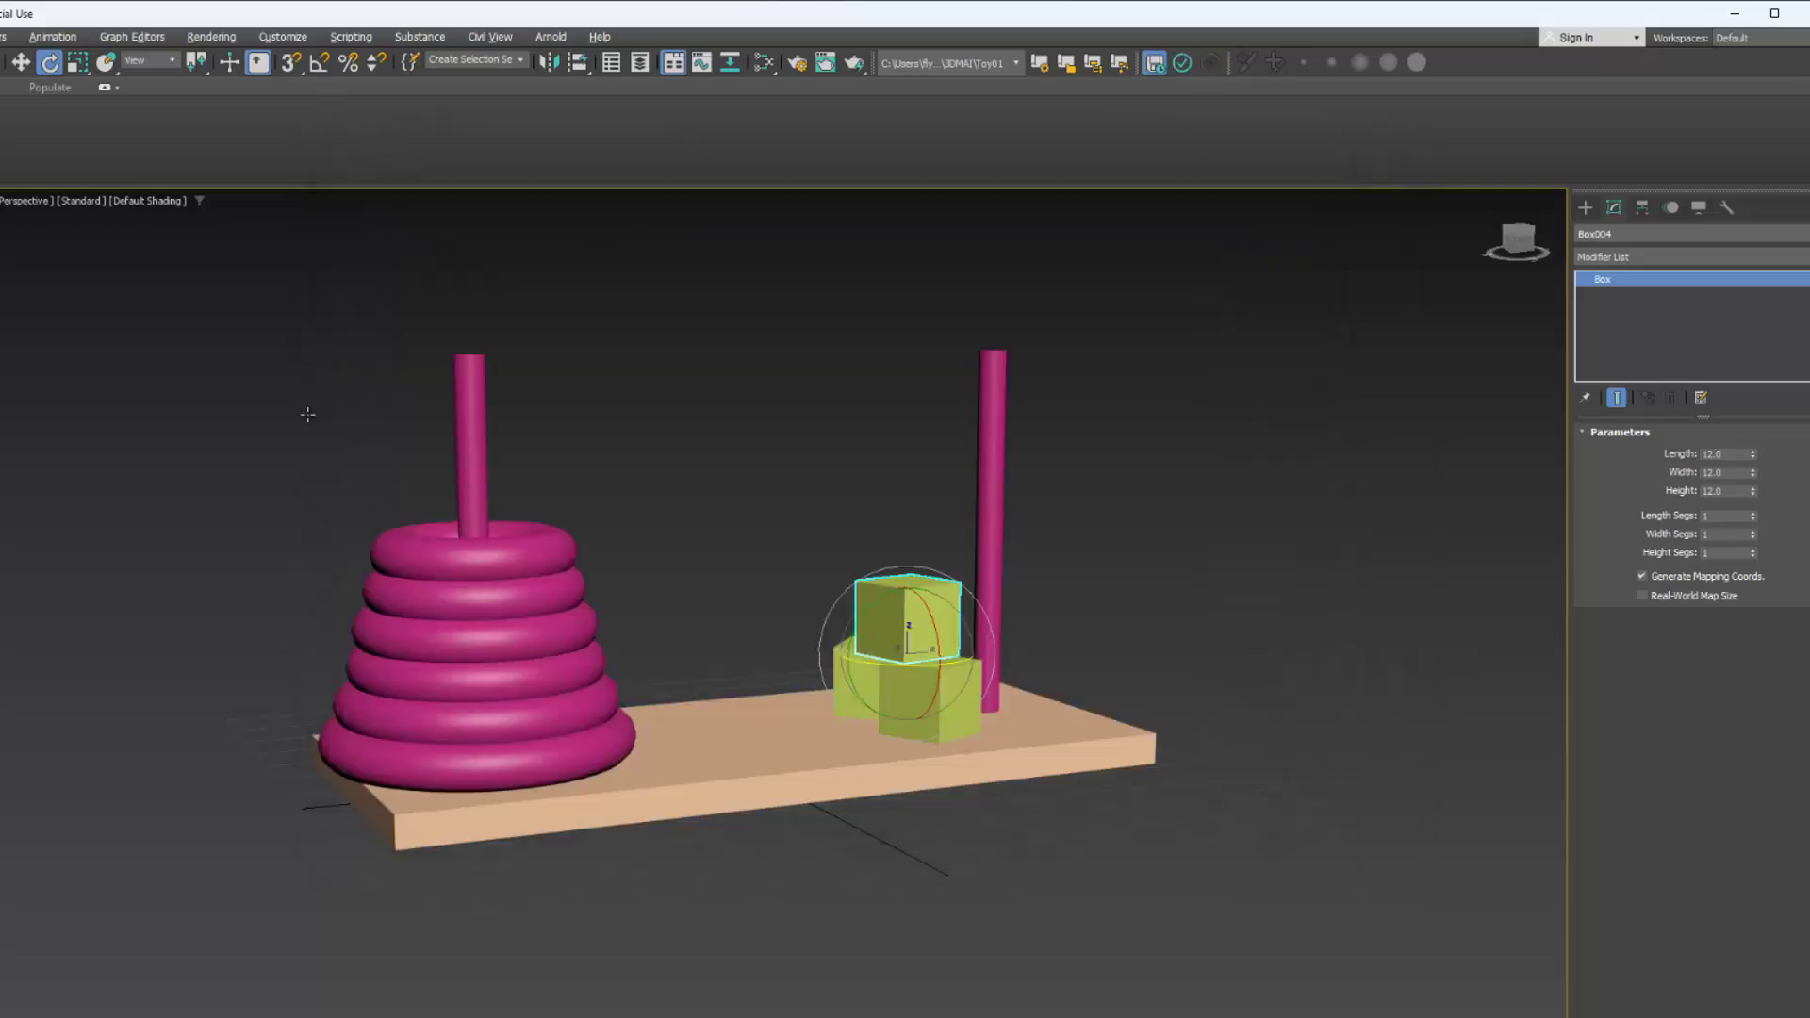